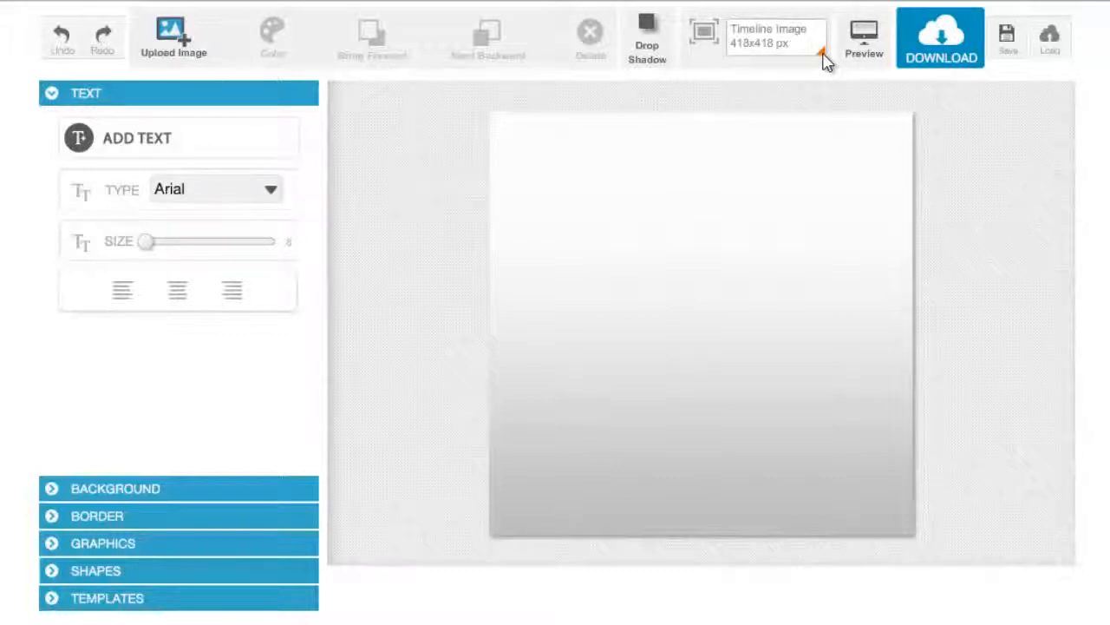
Try the Page Tab Image (111x74 px) and Engagement Ad (850x256 px) canvas size presets.
click(824, 54)
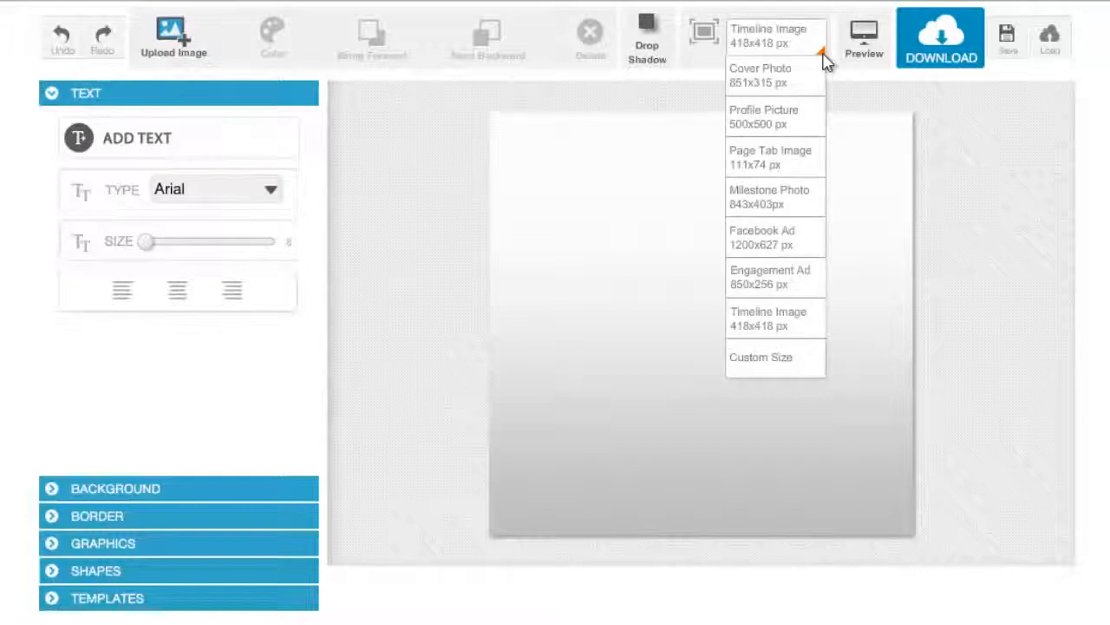
click(754, 161)
click(821, 53)
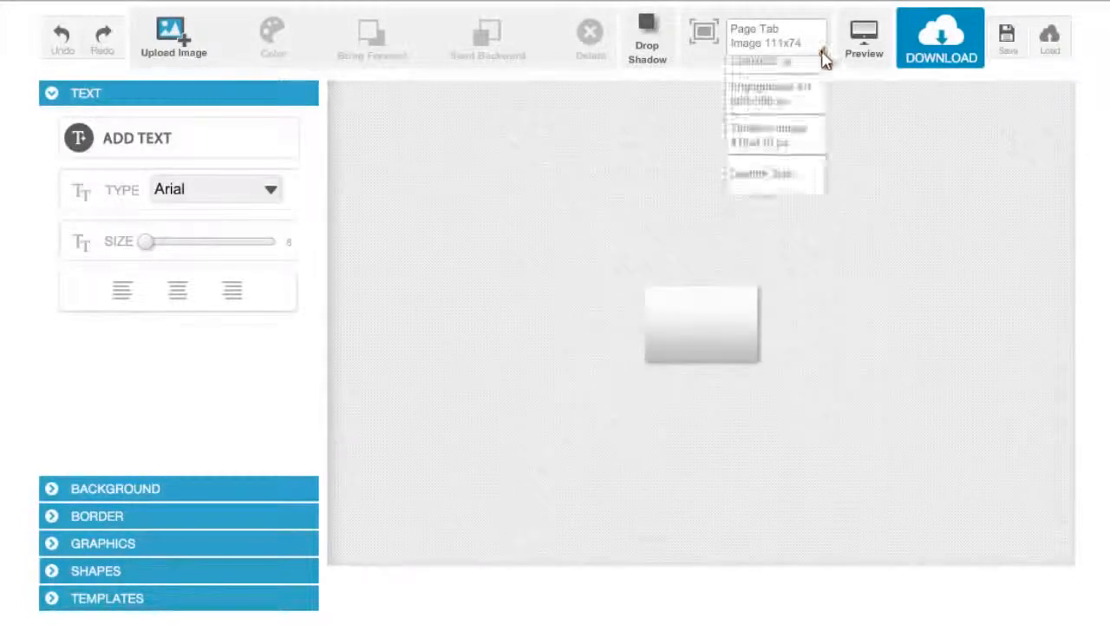
click(761, 282)
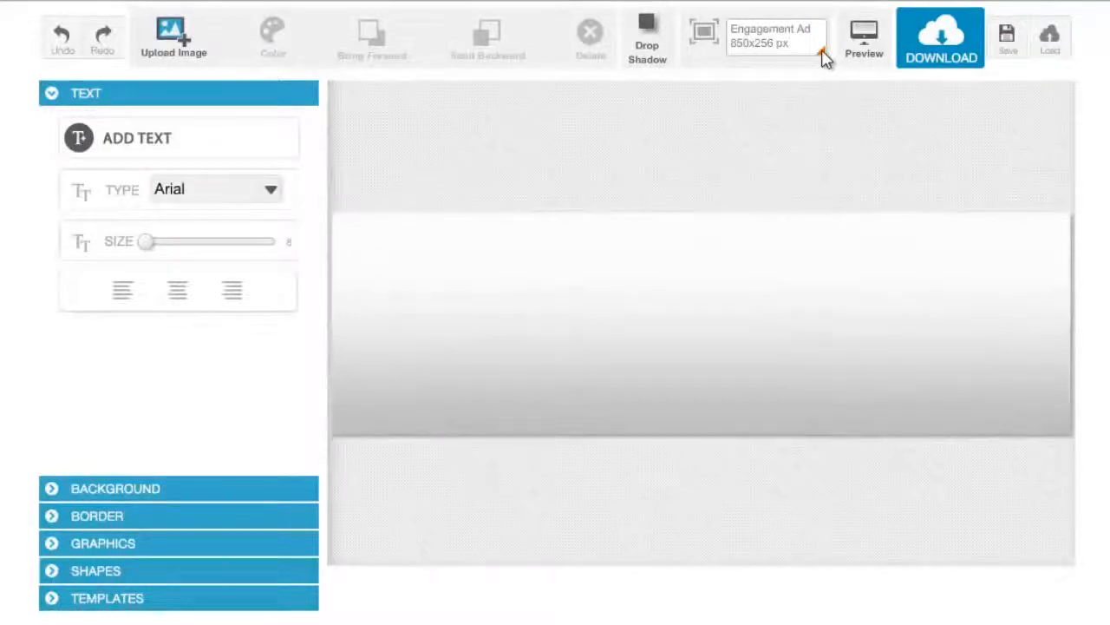
click(823, 54)
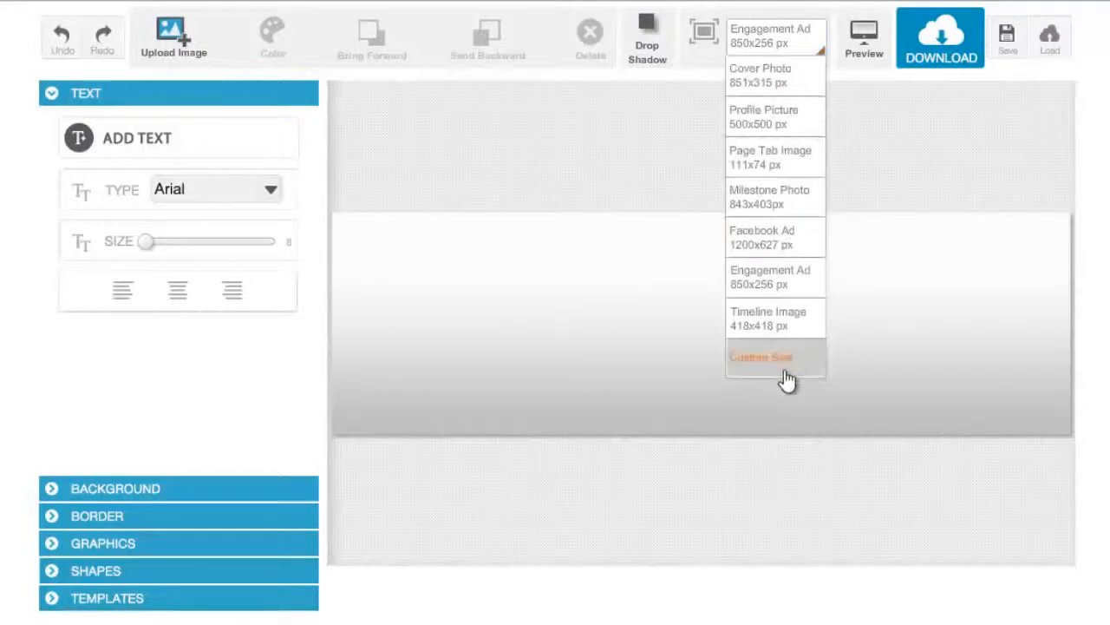
click(787, 375)
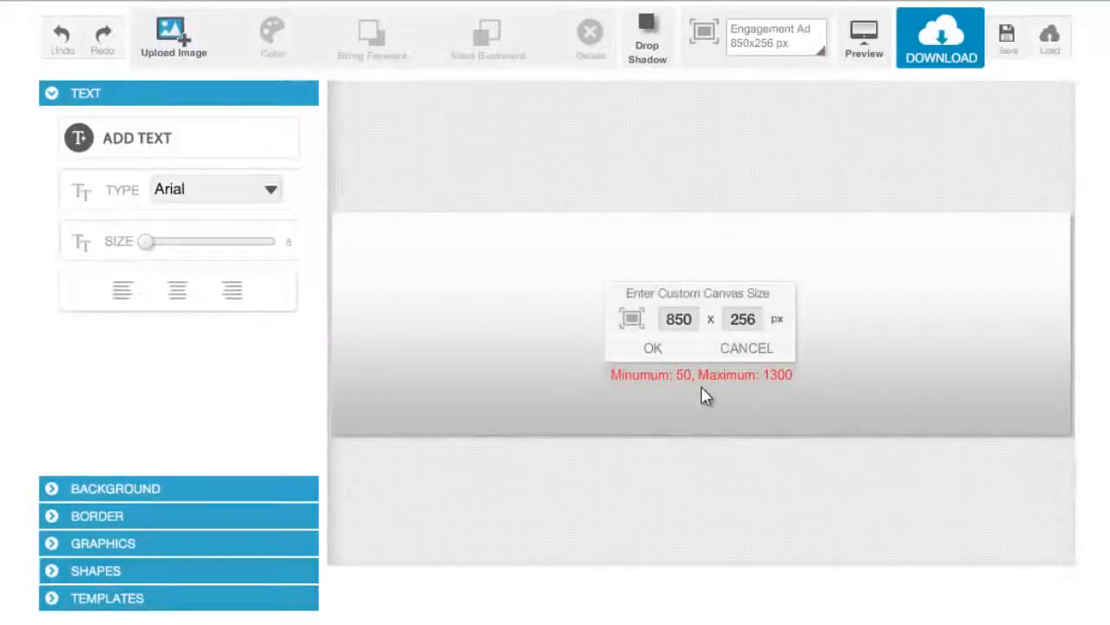
double_click(685, 319)
double_click(750, 319)
drag(675, 318, 725, 320)
click(677, 325)
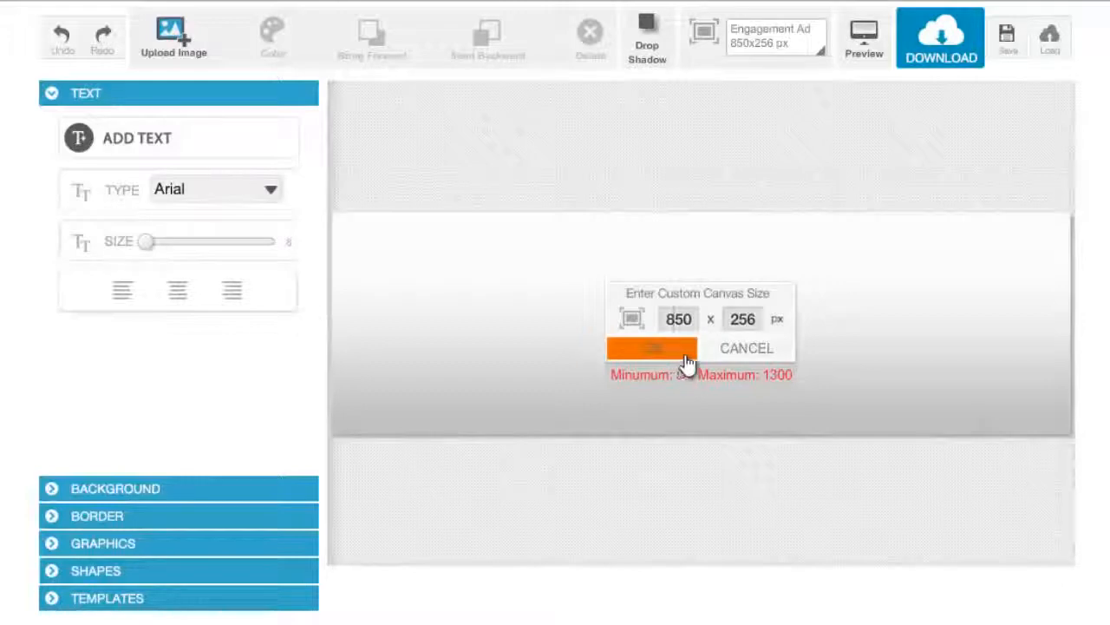
click(727, 356)
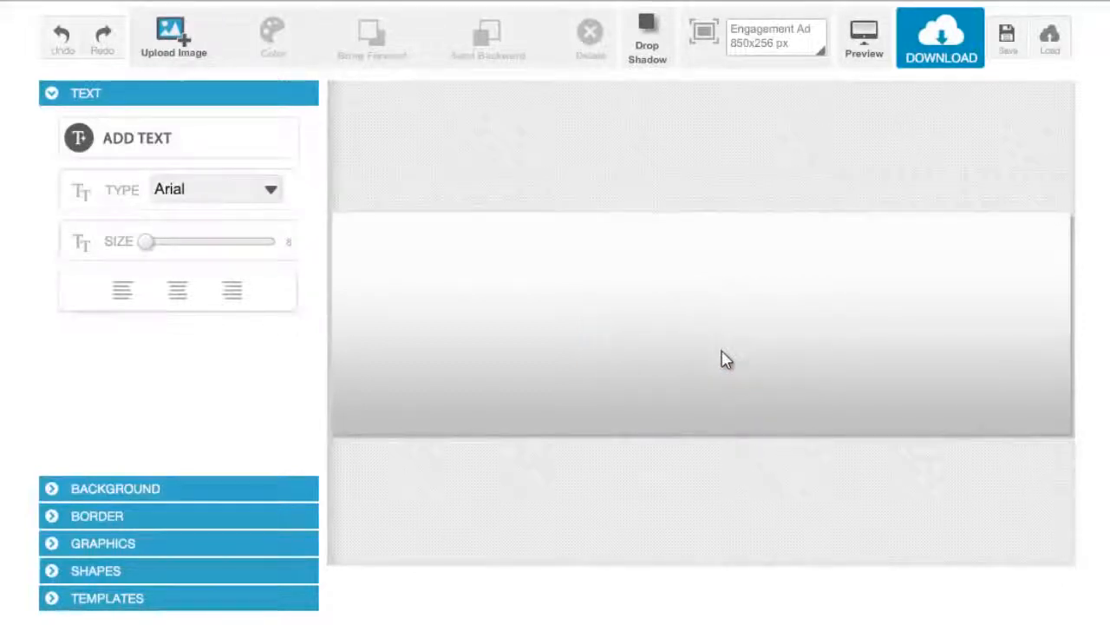
Set the canvas to the Timeline Image size, 418x418 px, and check the design in a preview.
click(822, 54)
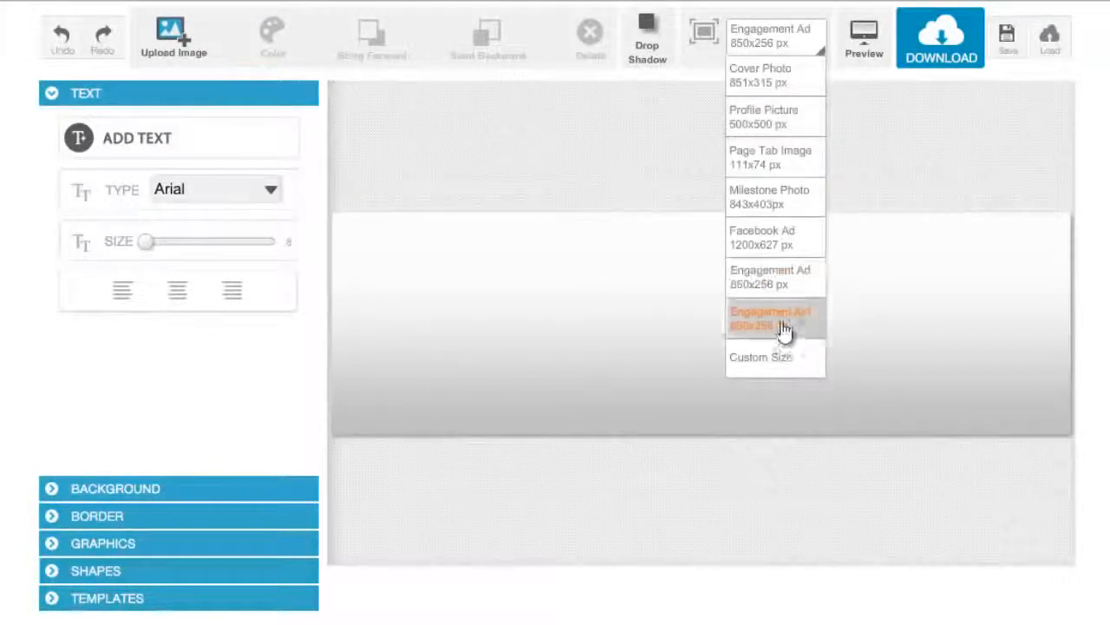
click(784, 326)
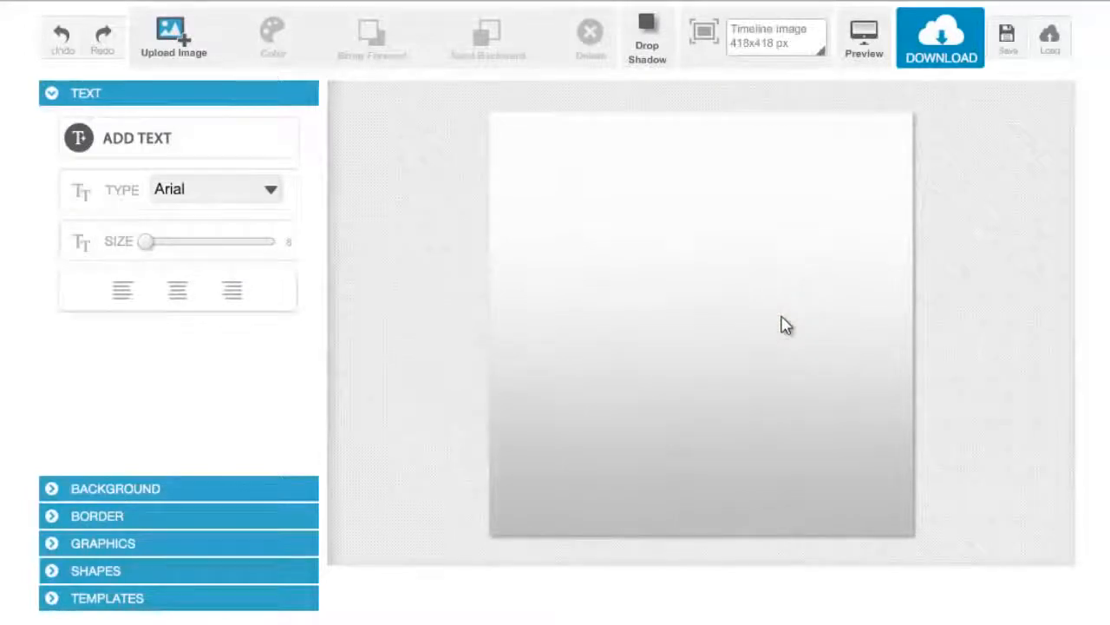
click(868, 55)
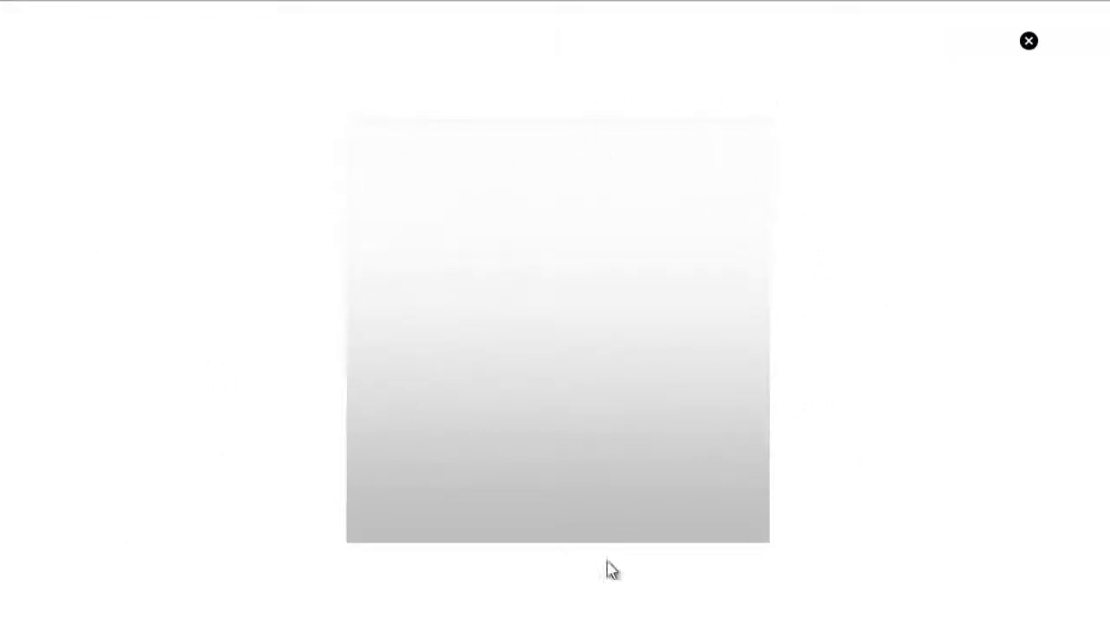
click(1029, 43)
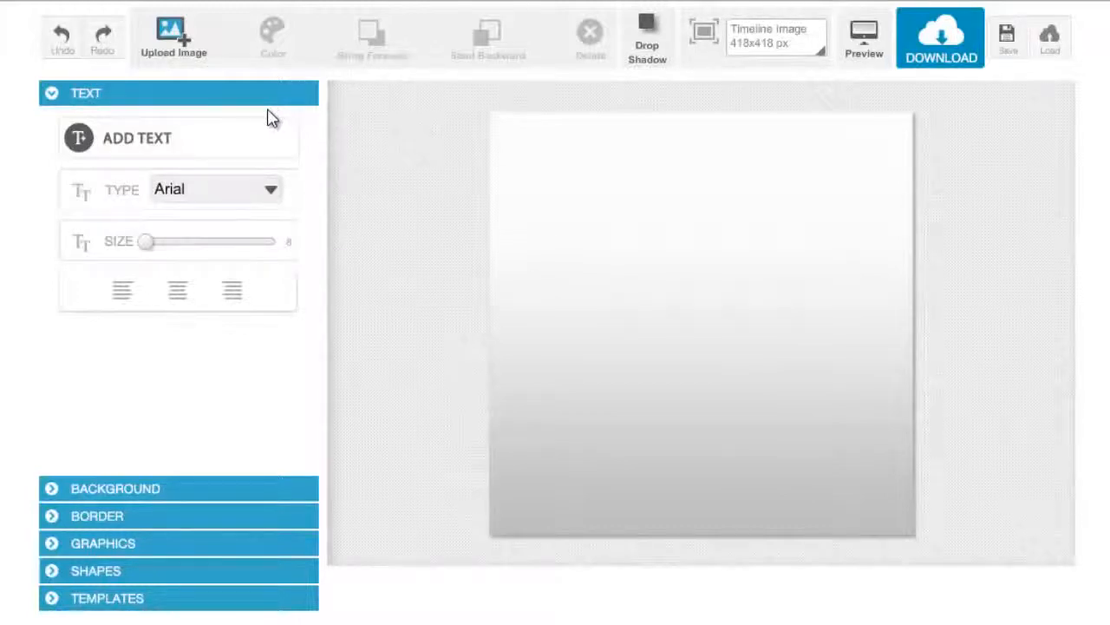
Look through the available backgrounds, borders, graphics and shapes.
click(192, 493)
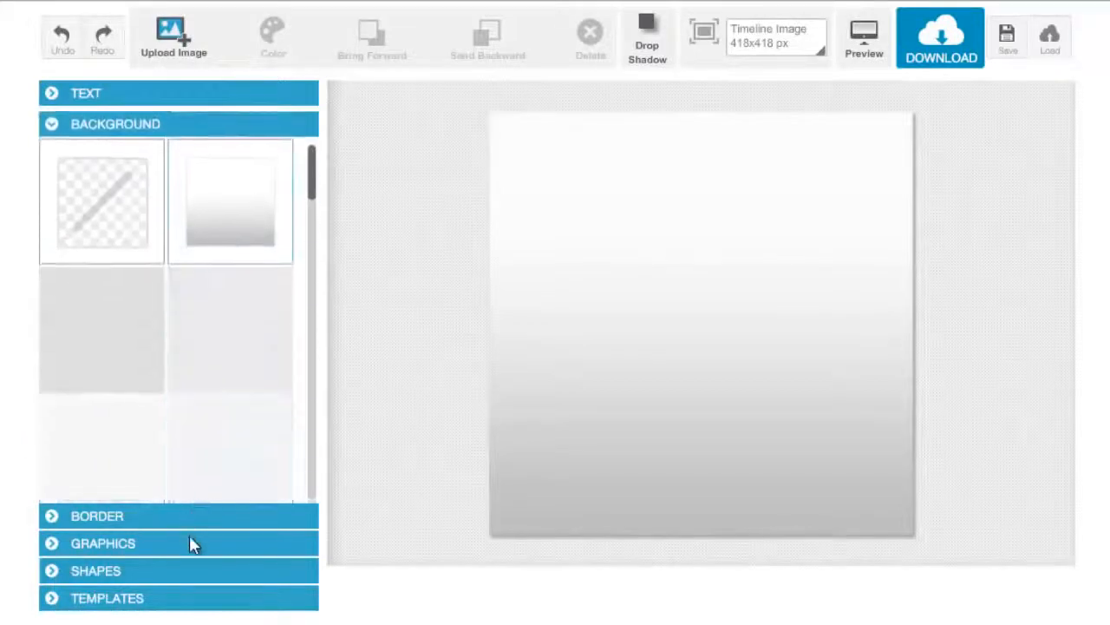
click(190, 524)
click(189, 549)
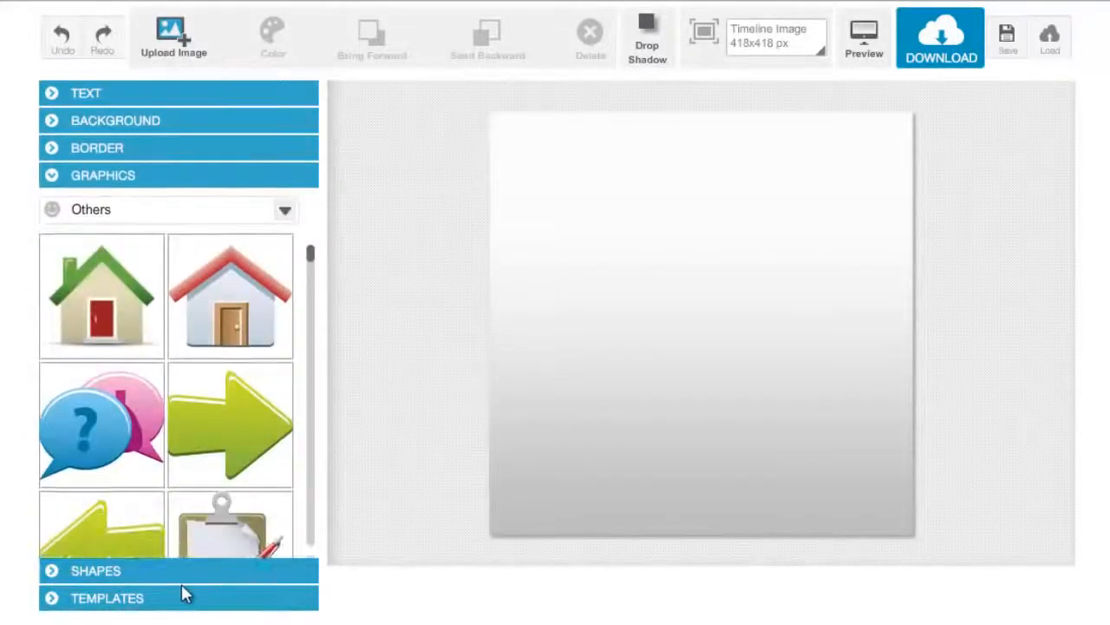
click(178, 571)
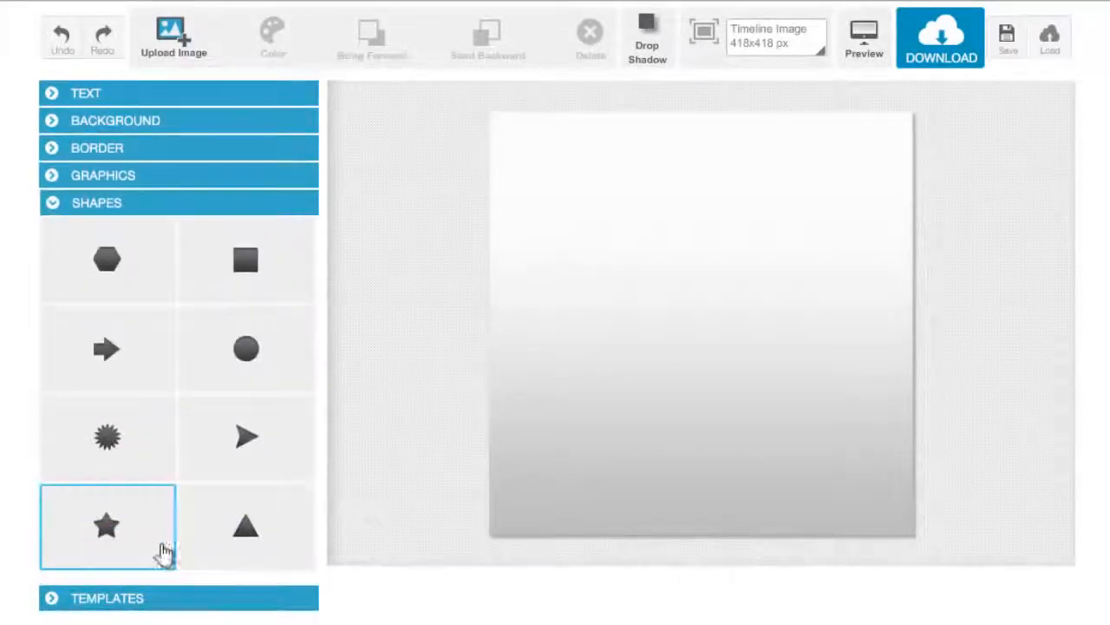
Add a text element in the upper part of the canvas and replace its placeholder with "YOURCOMPANYNAME".
click(144, 96)
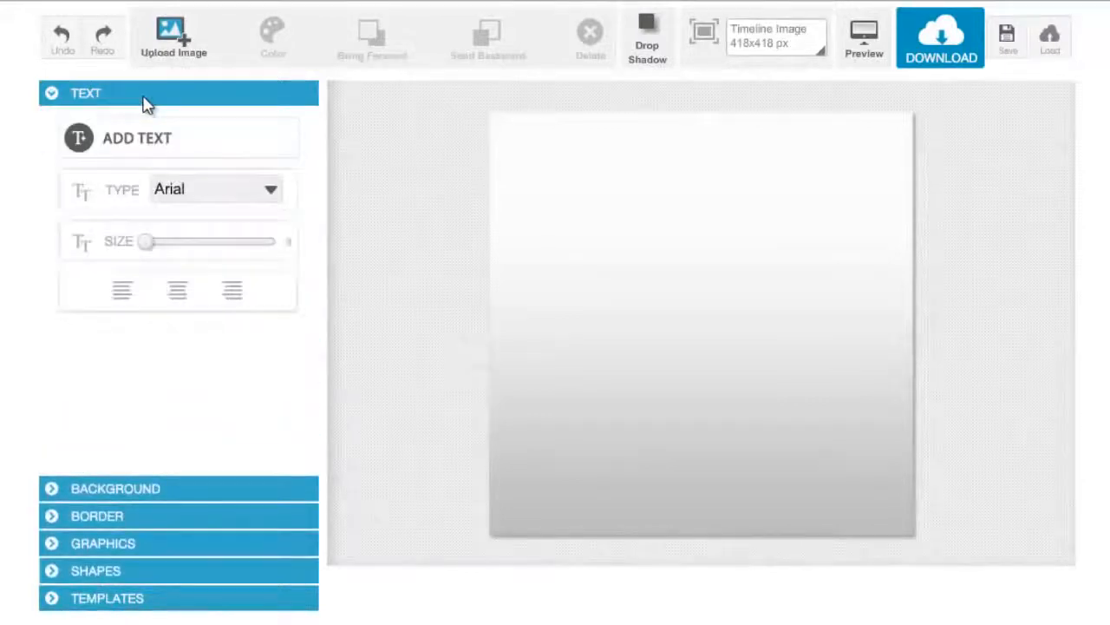
click(165, 153)
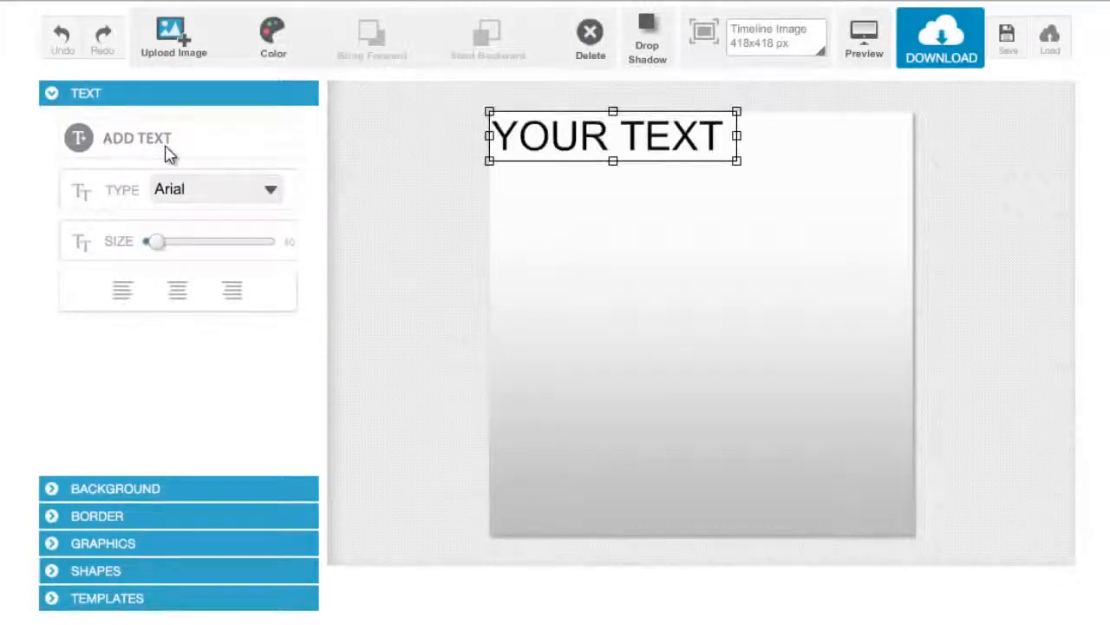
drag(599, 160, 699, 224)
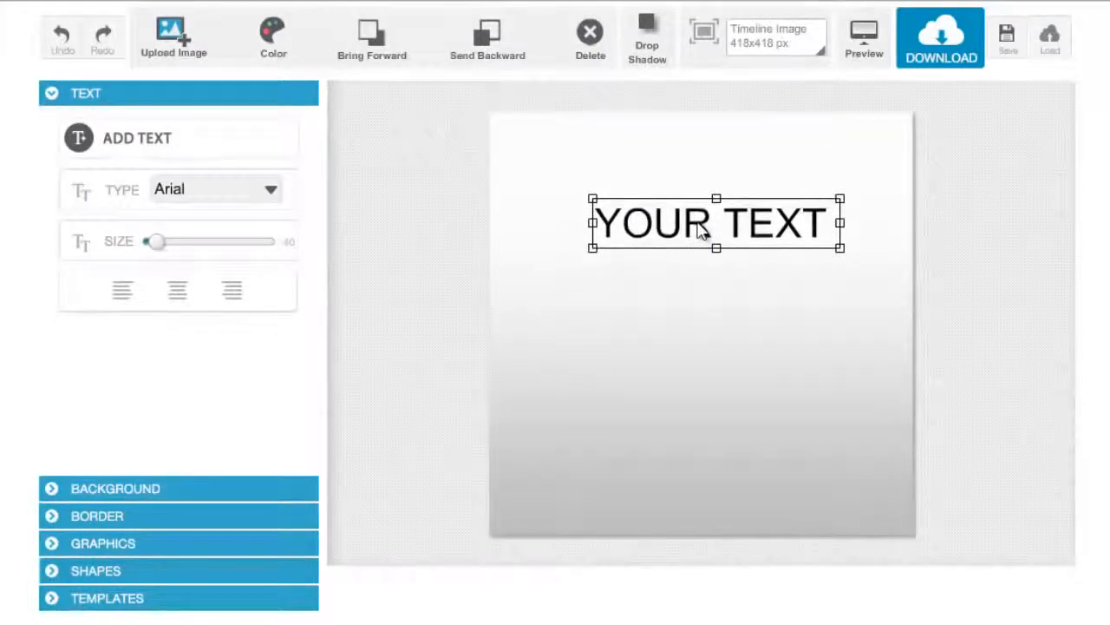
double_click(699, 223)
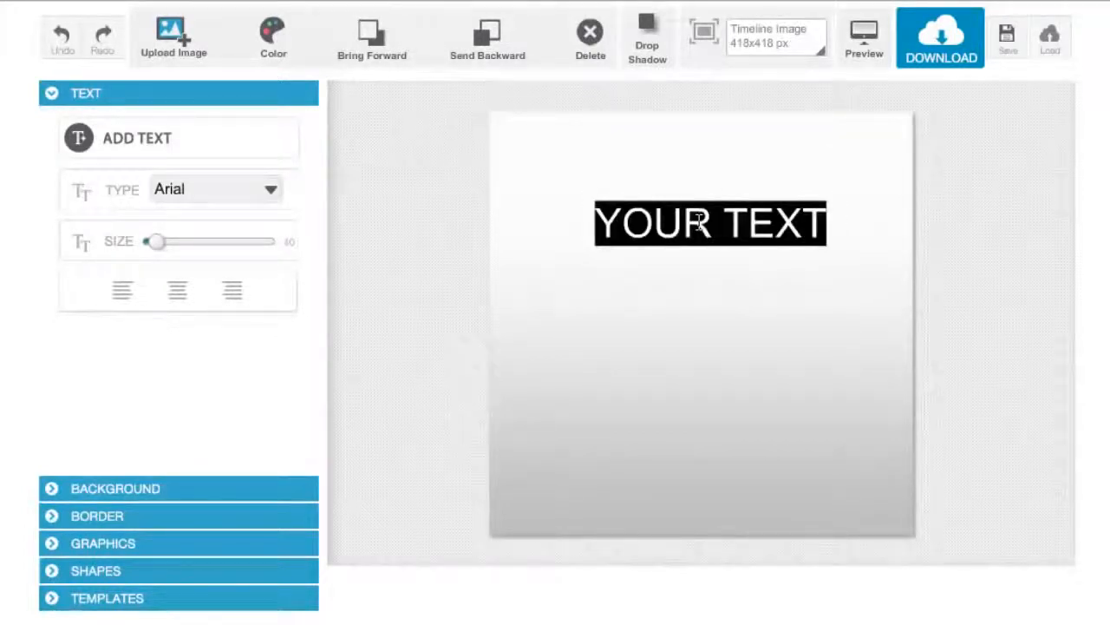
text(YOURCM)
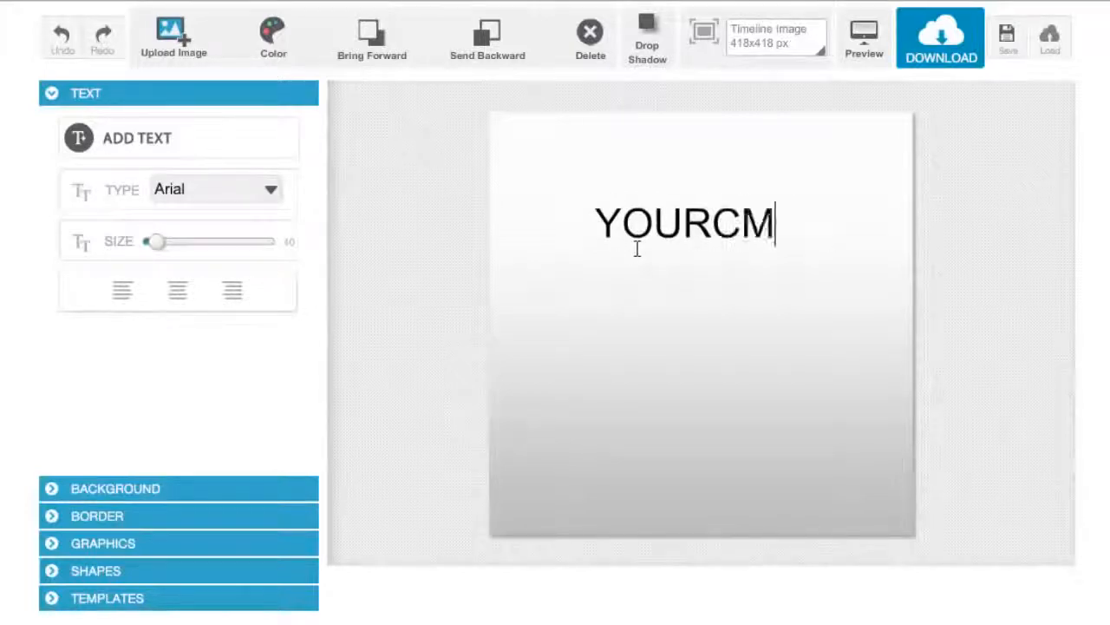
key(BackSpace)
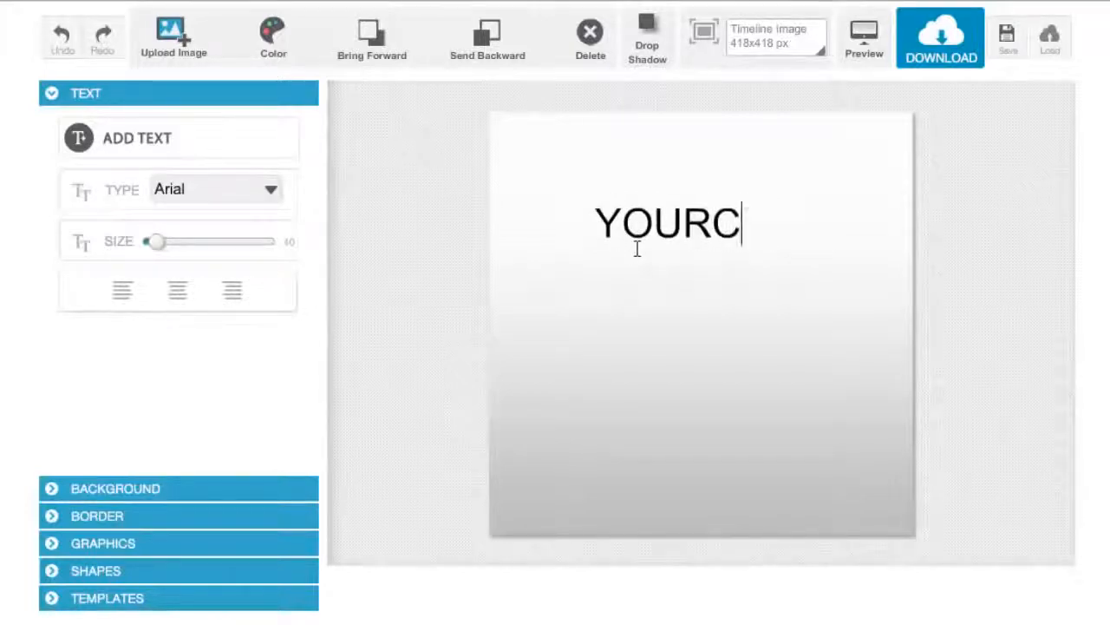
text(OMPANYNAME)
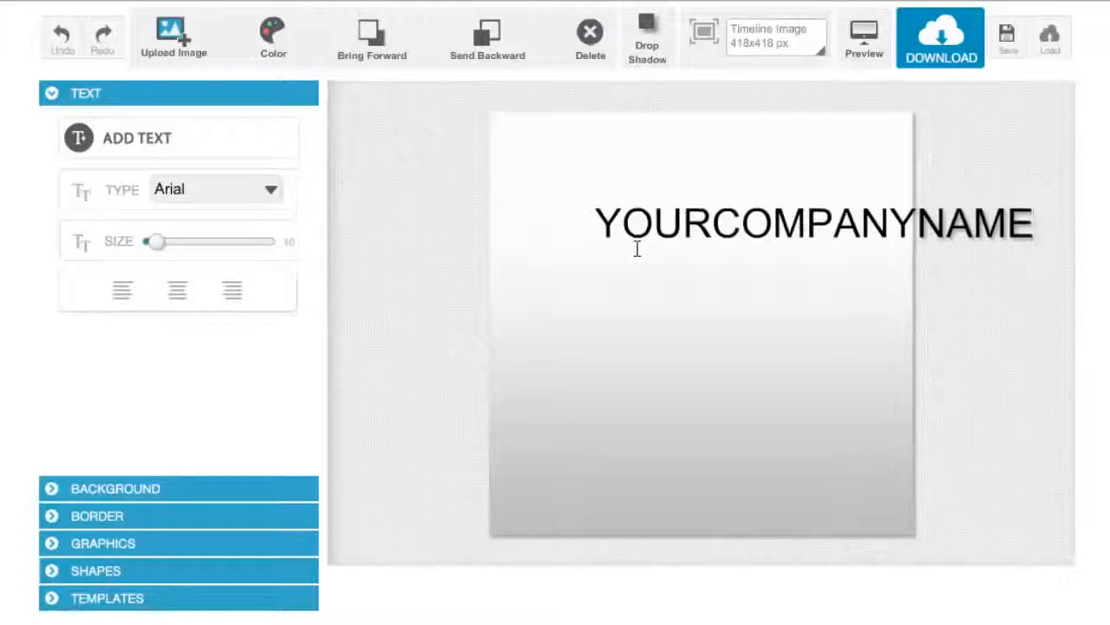
Change the company name text to the Bebas Neue font and set its size to 44.
click(272, 192)
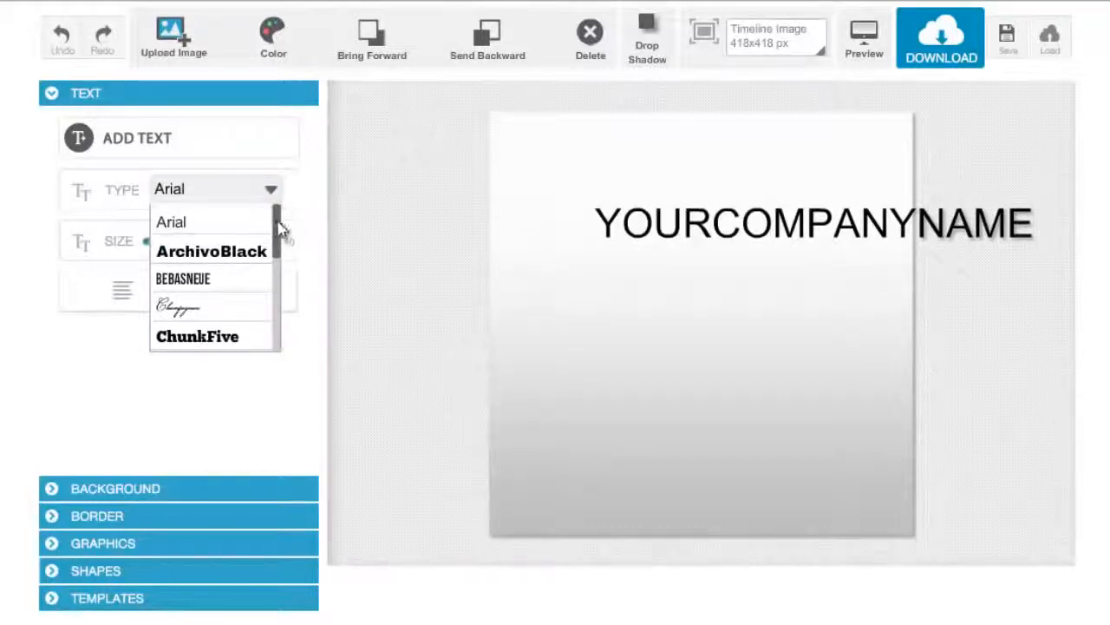
scroll(276, 227, down, 1)
click(250, 245)
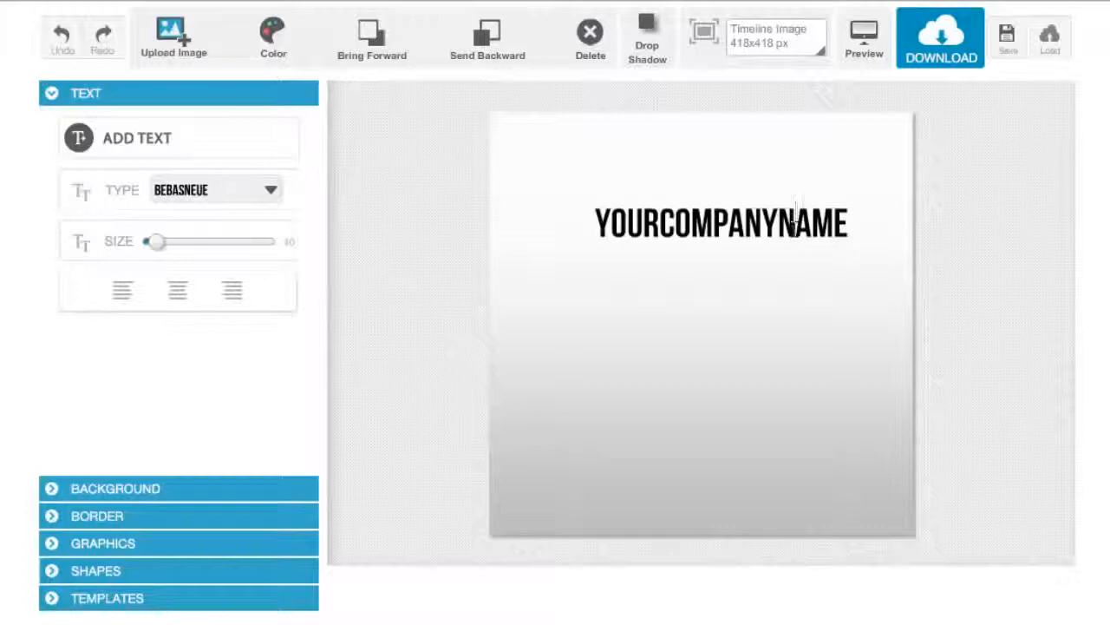
click(157, 247)
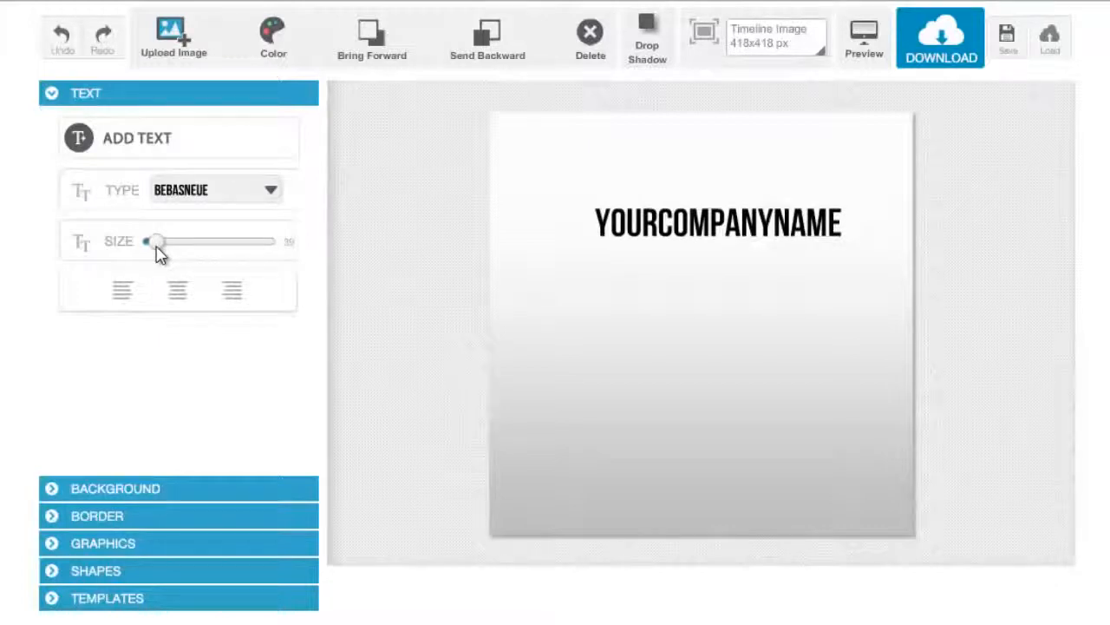
mouse_move(157, 250)
mouse_down()
mouse_move(197, 256)
mouse_move(143, 262)
mouse_move(169, 264)
mouse_move(161, 260)
mouse_up()
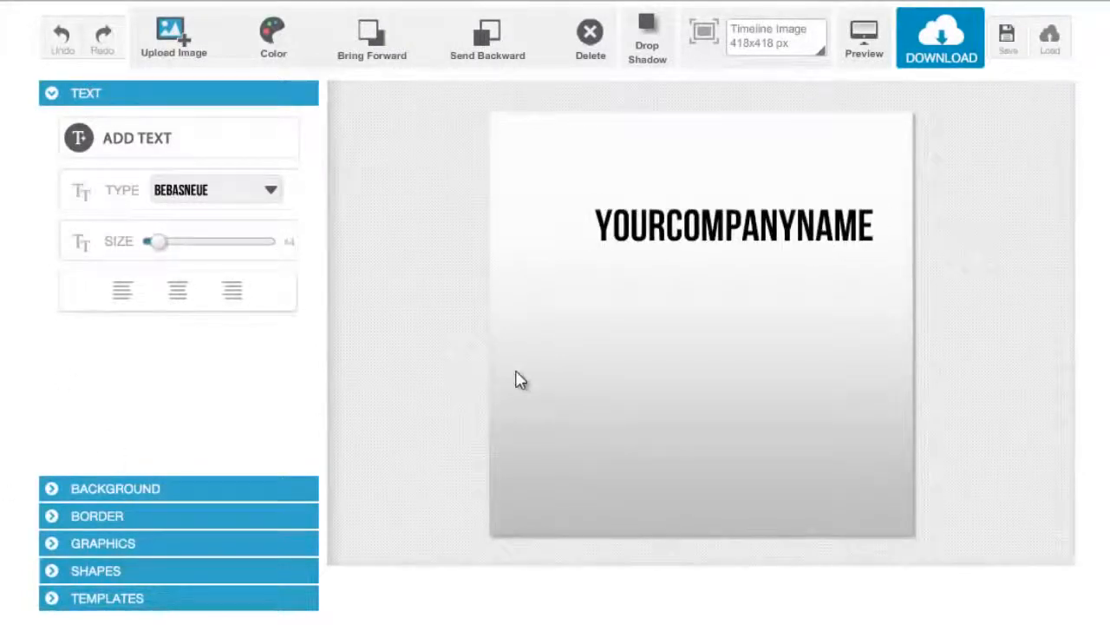
click(531, 342)
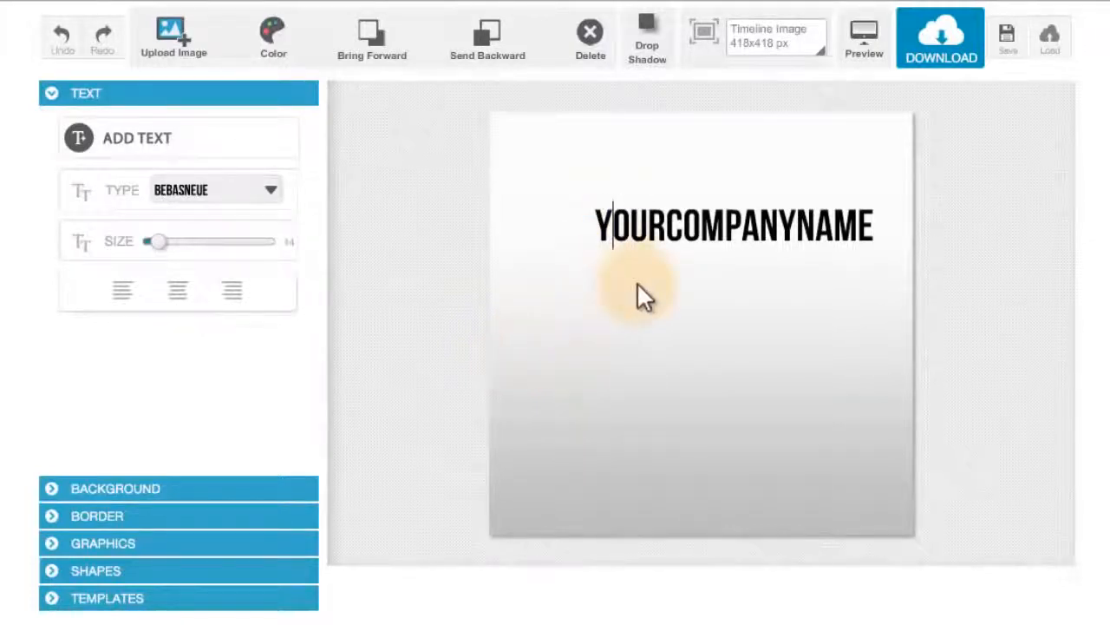
click(734, 391)
Scale up the company name text slightly and position it centred near the top of the canvas.
click(736, 234)
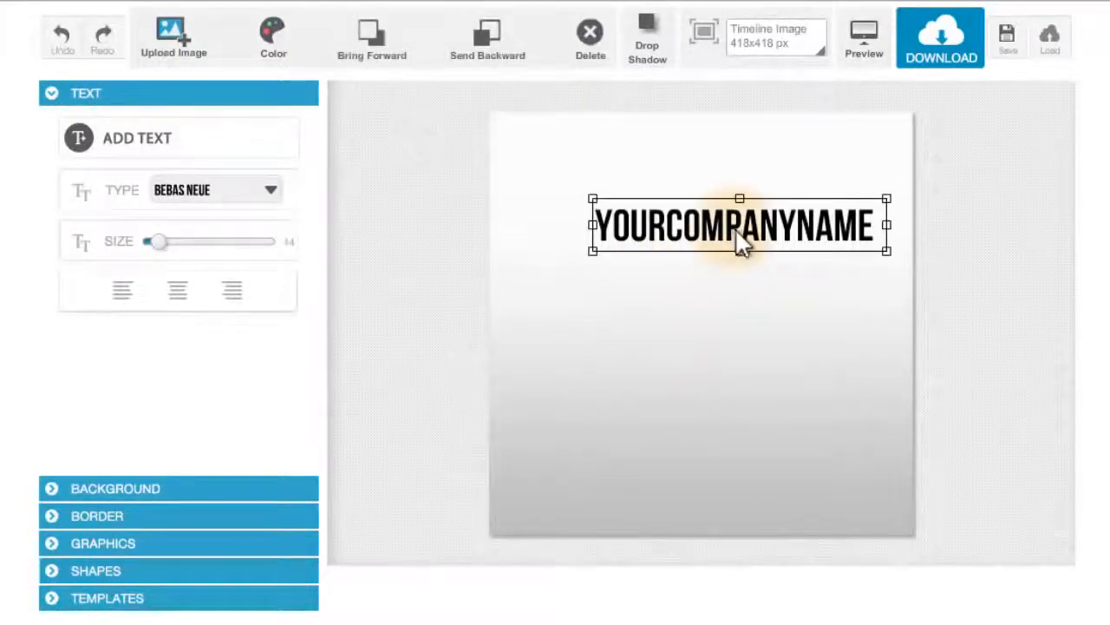
drag(727, 221, 703, 213)
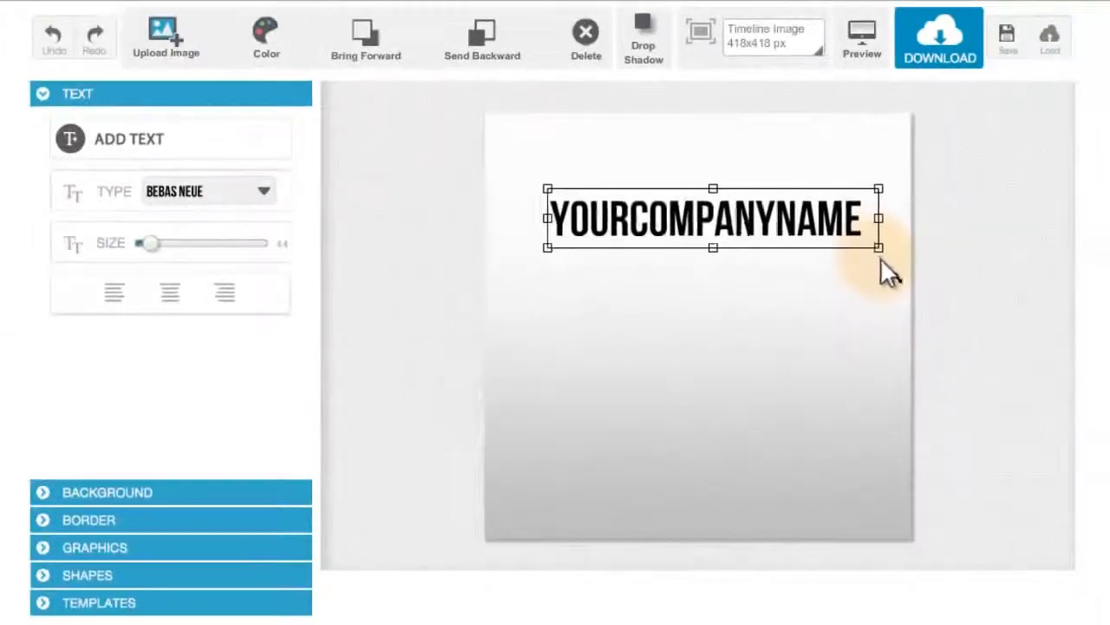
drag(970, 392, 1020, 437)
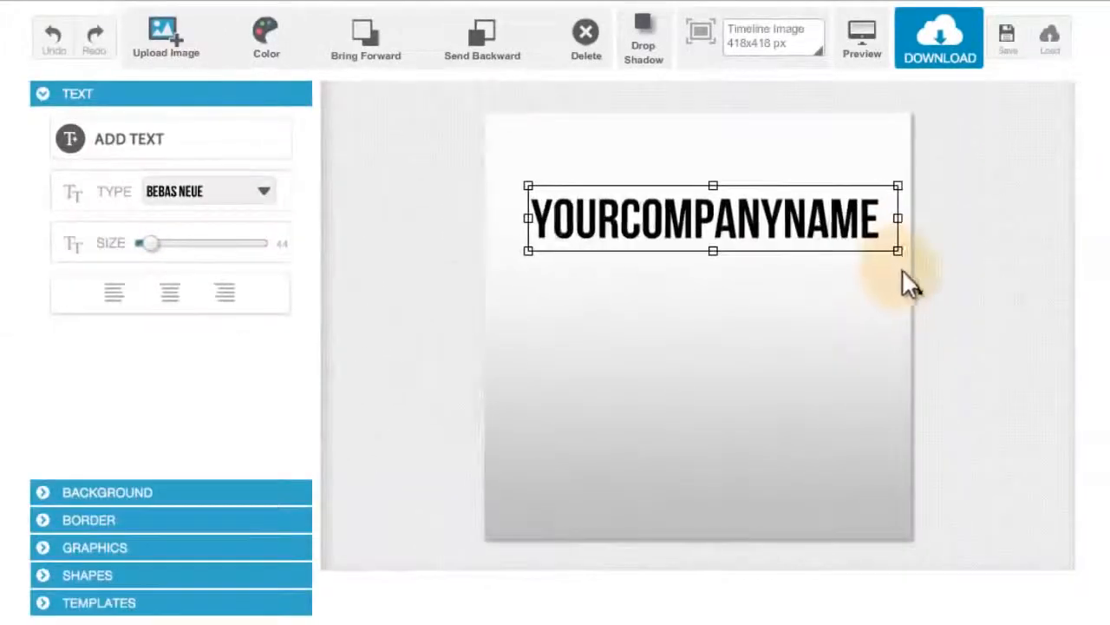
drag(903, 270, 872, 255)
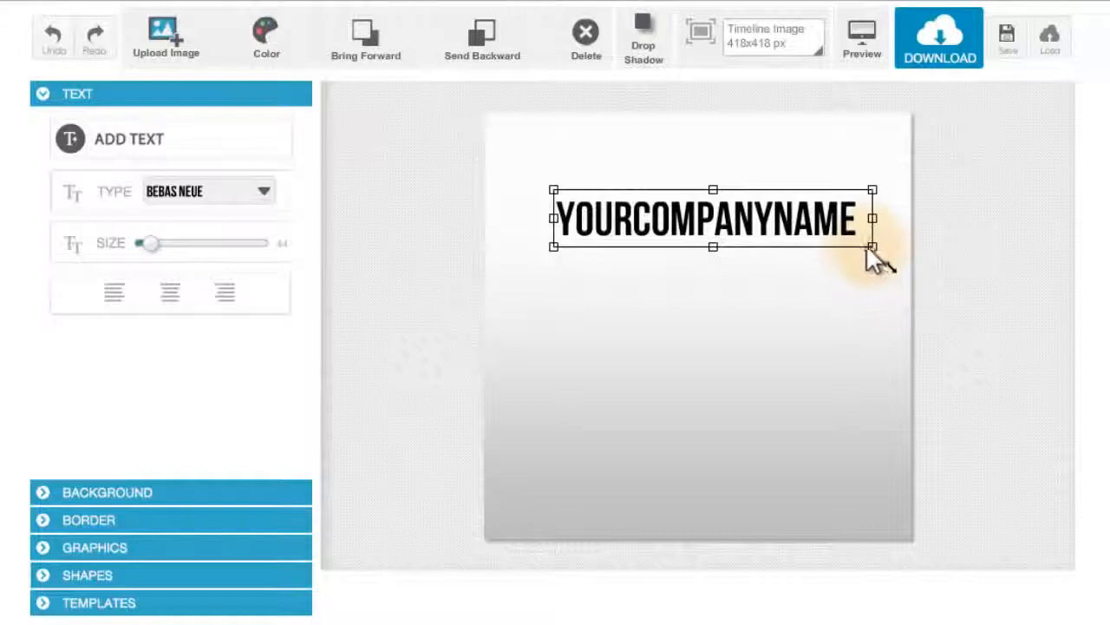
drag(745, 224, 739, 193)
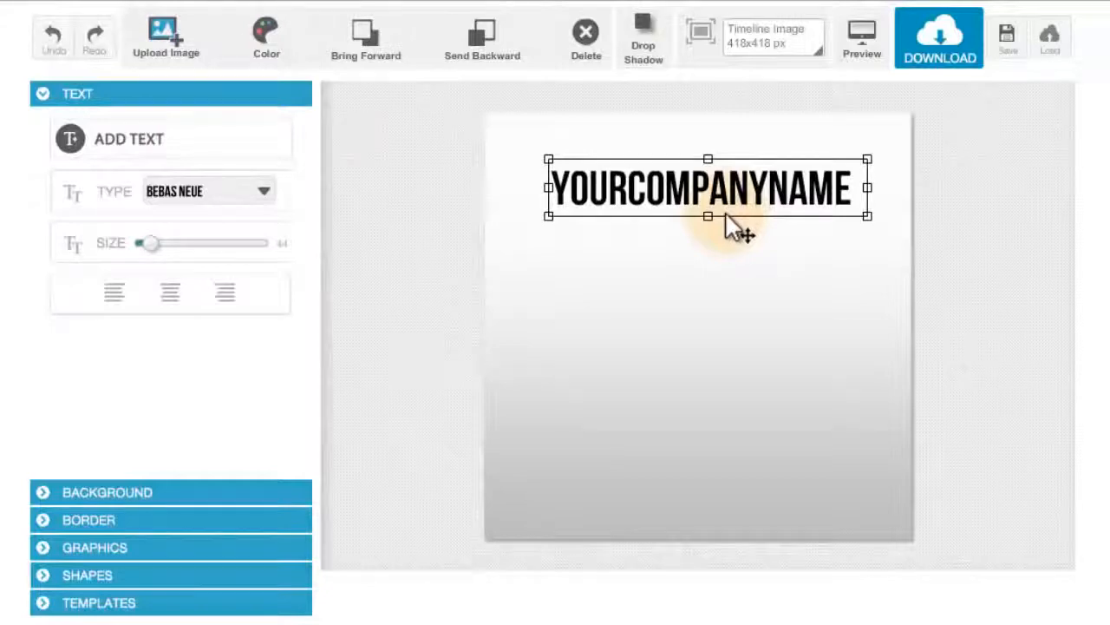
Add a second text element in the middle of the canvas and replace its placeholder with "Tel. No." followed by a phone number.
click(157, 154)
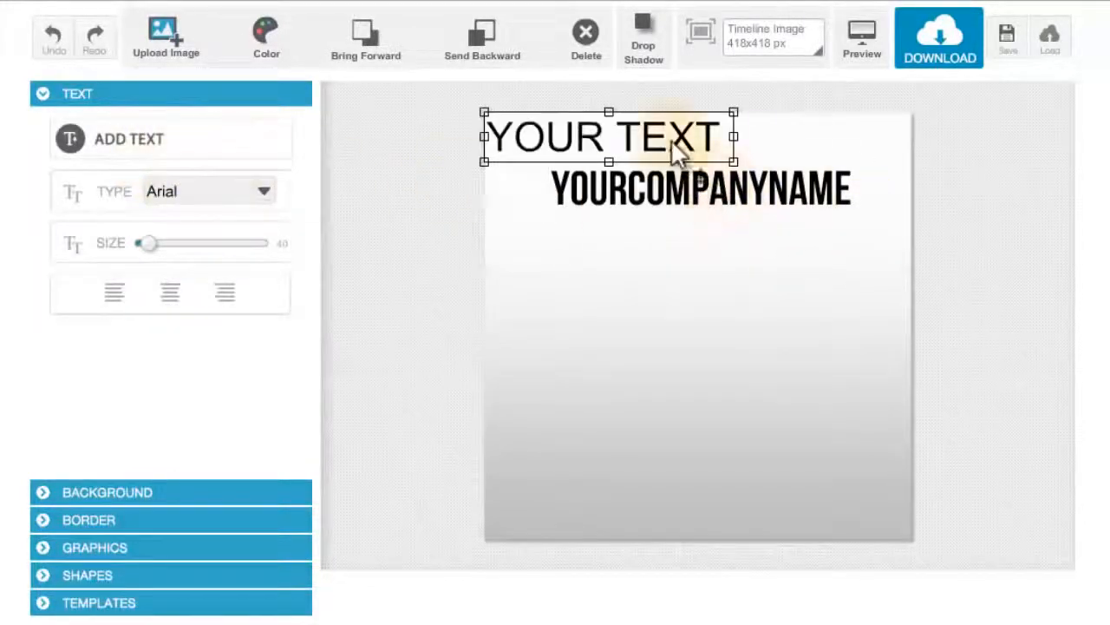
drag(677, 144, 729, 319)
double_click(728, 317)
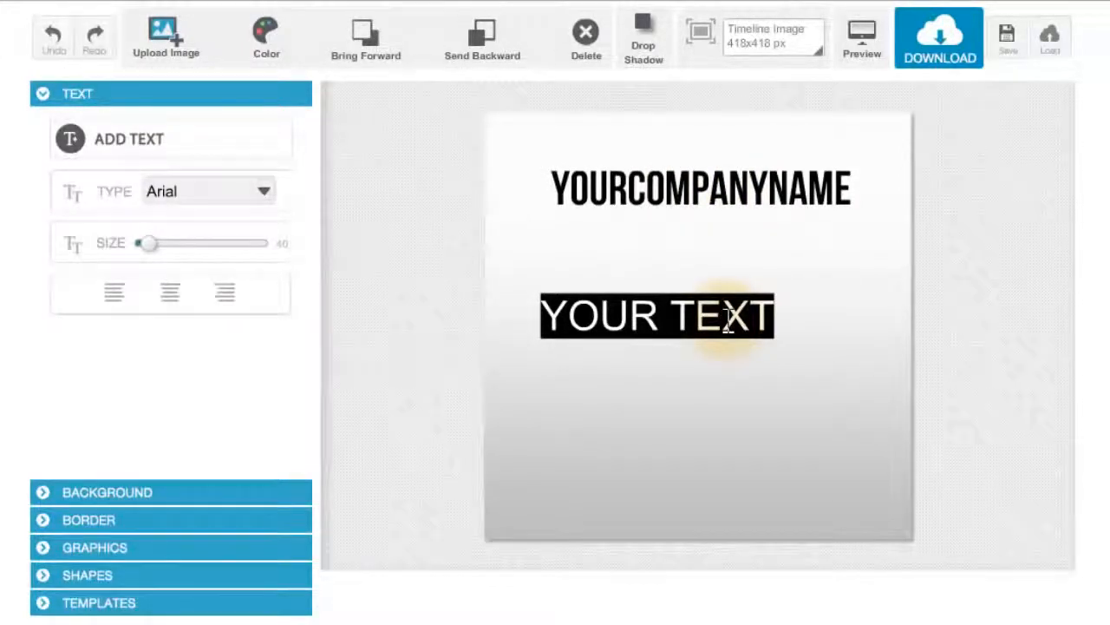
text(tEL)
key(BackSpace)
key(BackSpace)
key(BackSpace)
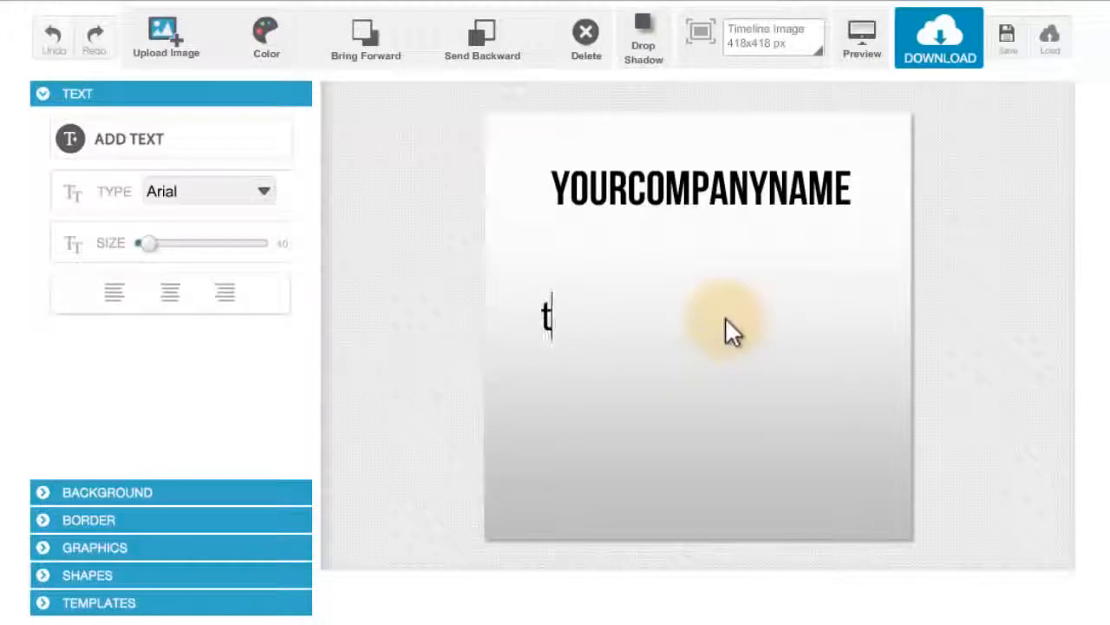
text(tel)
key(BackSpace)
key(BackSpace)
key(BackSpace)
text(Te)
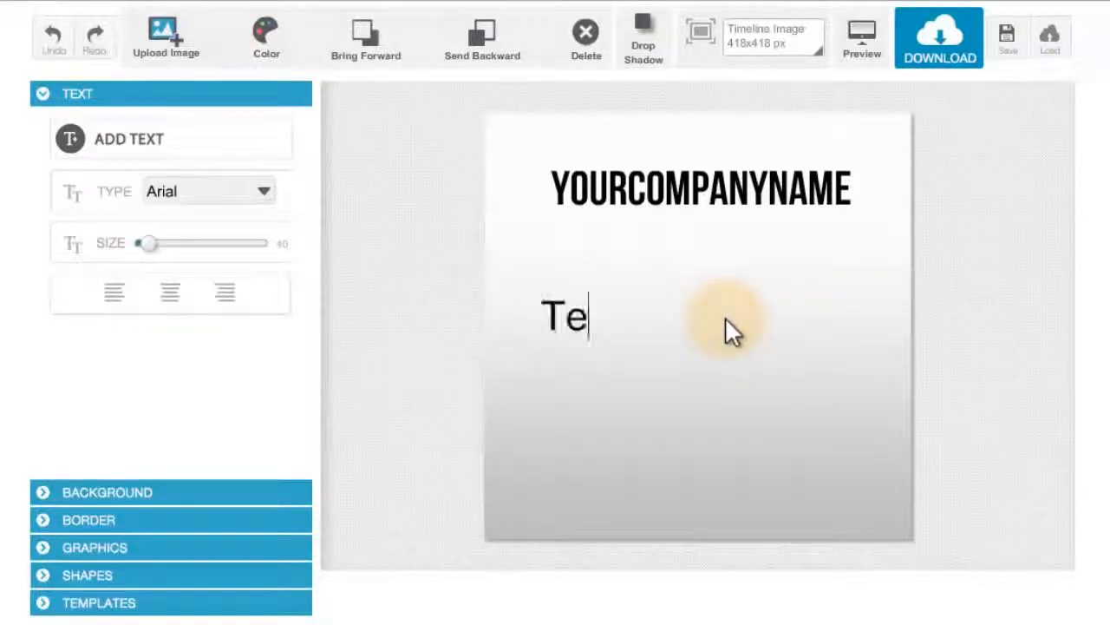
text(l. No. )
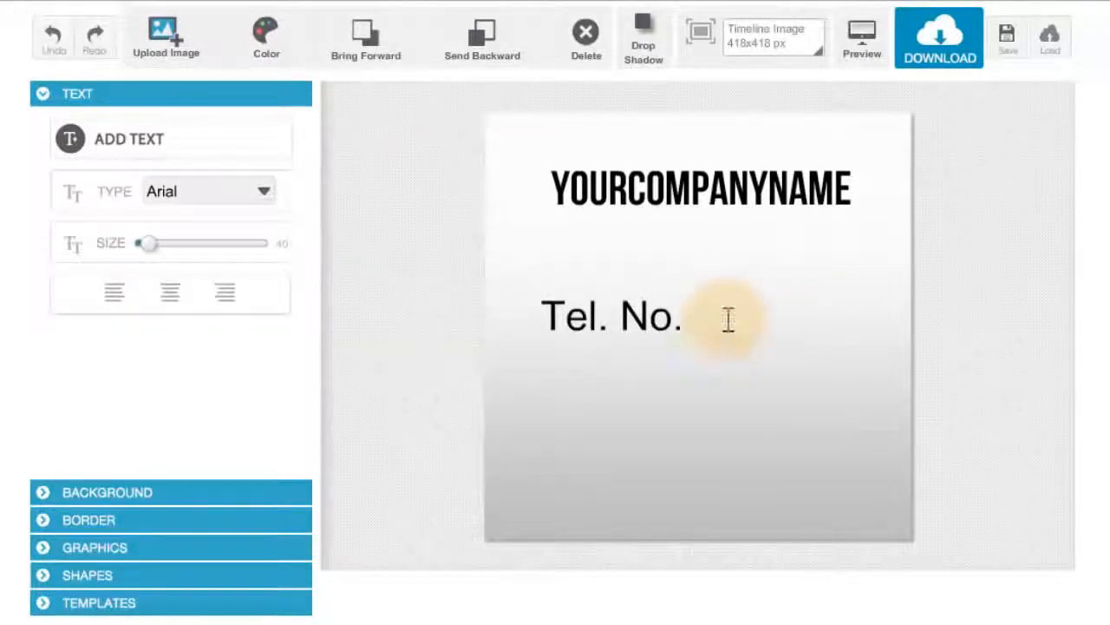
text(123 4567)
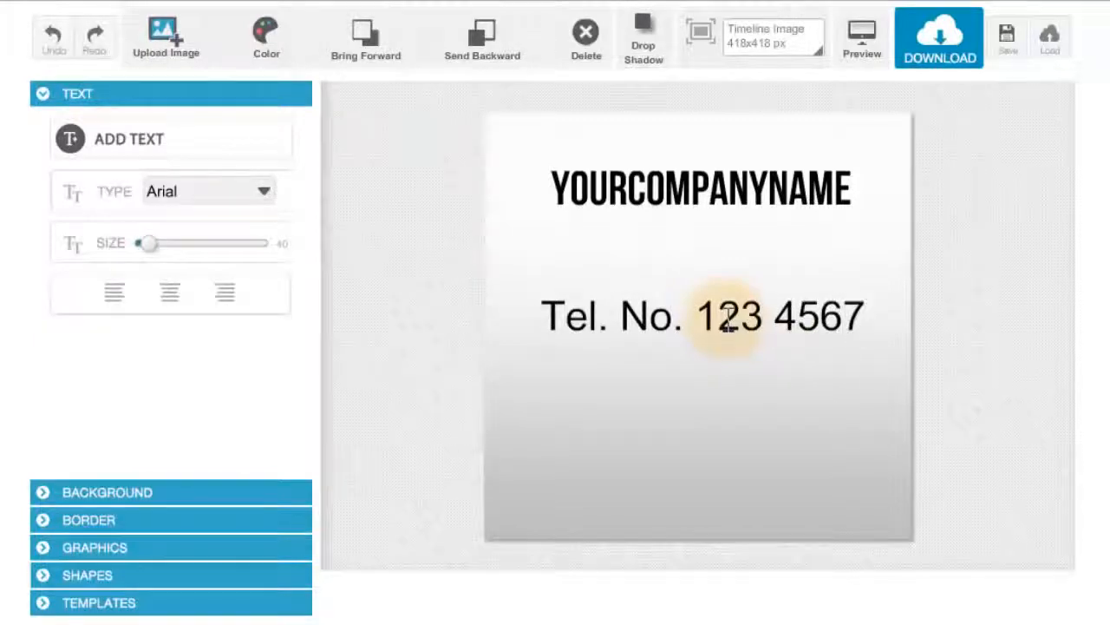
Add a second line to the contact text that starts with "Address" and continues with the company's street address and city.
text(Address)
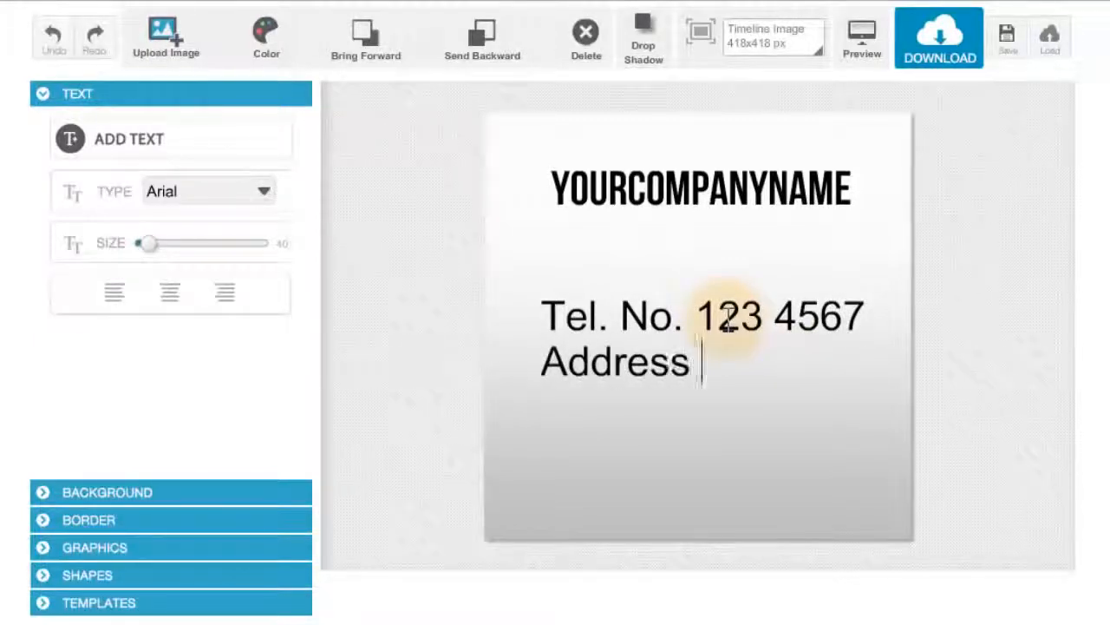
text( ## )
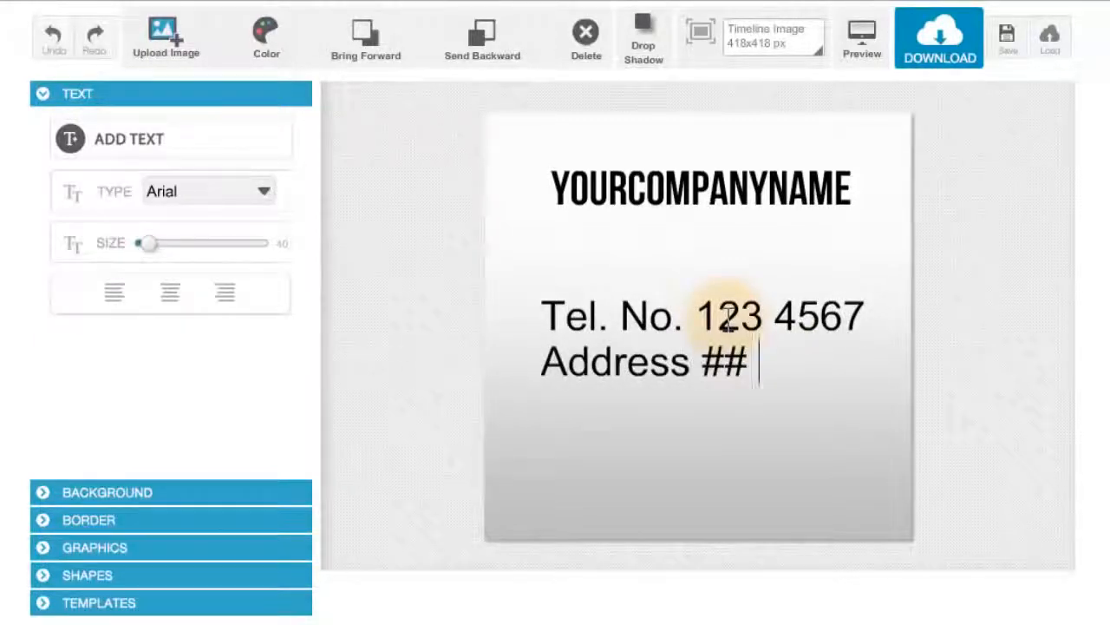
text(Street )
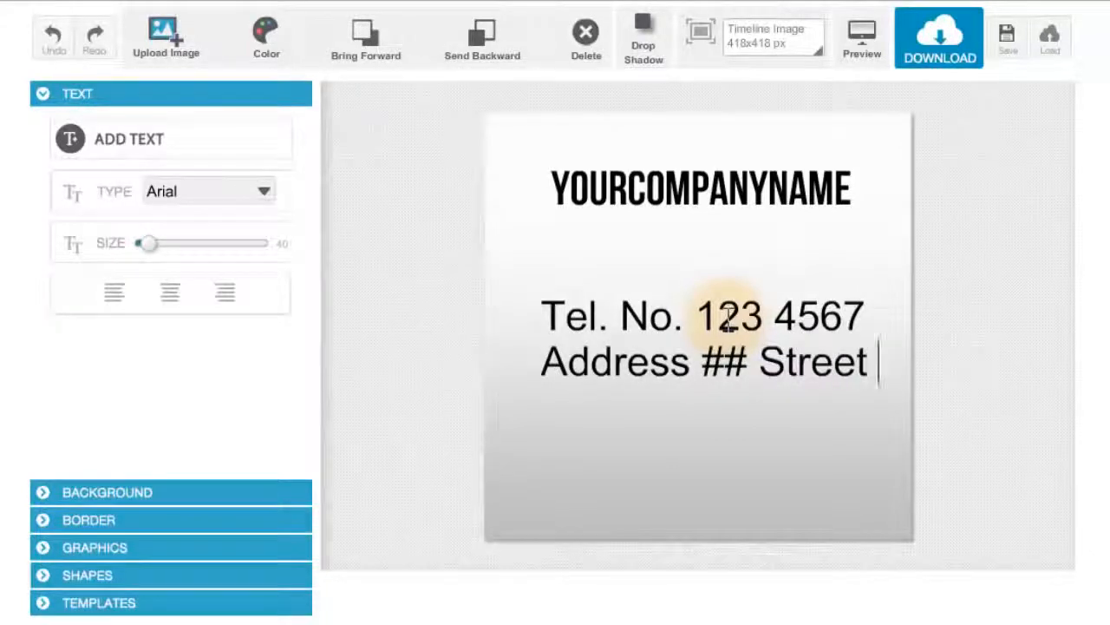
text(Blk Lane )
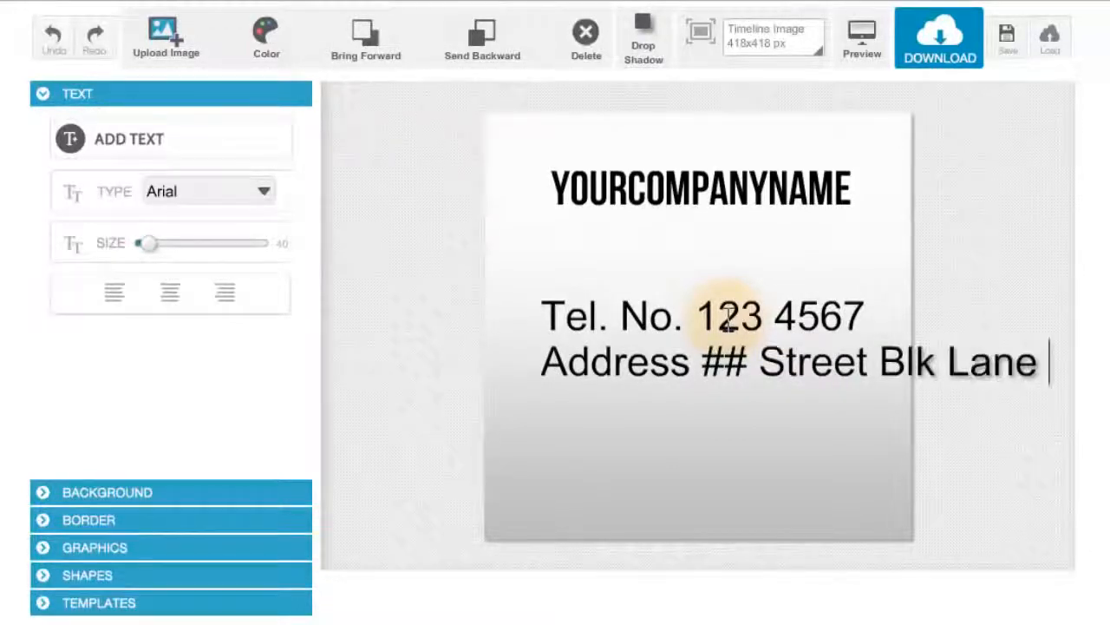
text(, C)
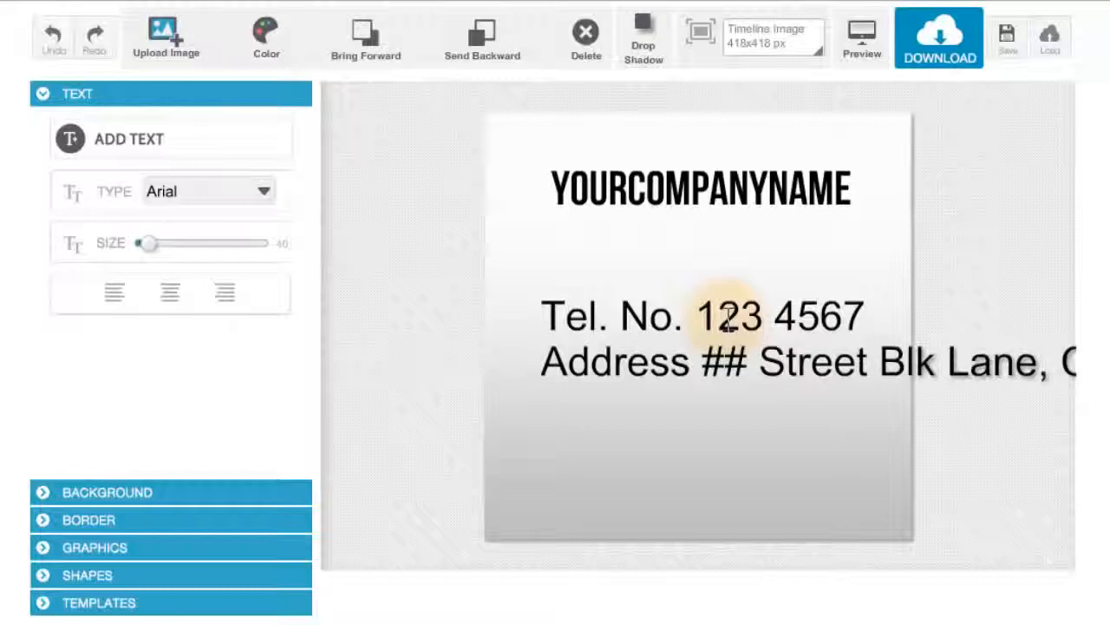
Reduce the font size of the two-line contact text so that it fits within the canvas width.
click(719, 319)
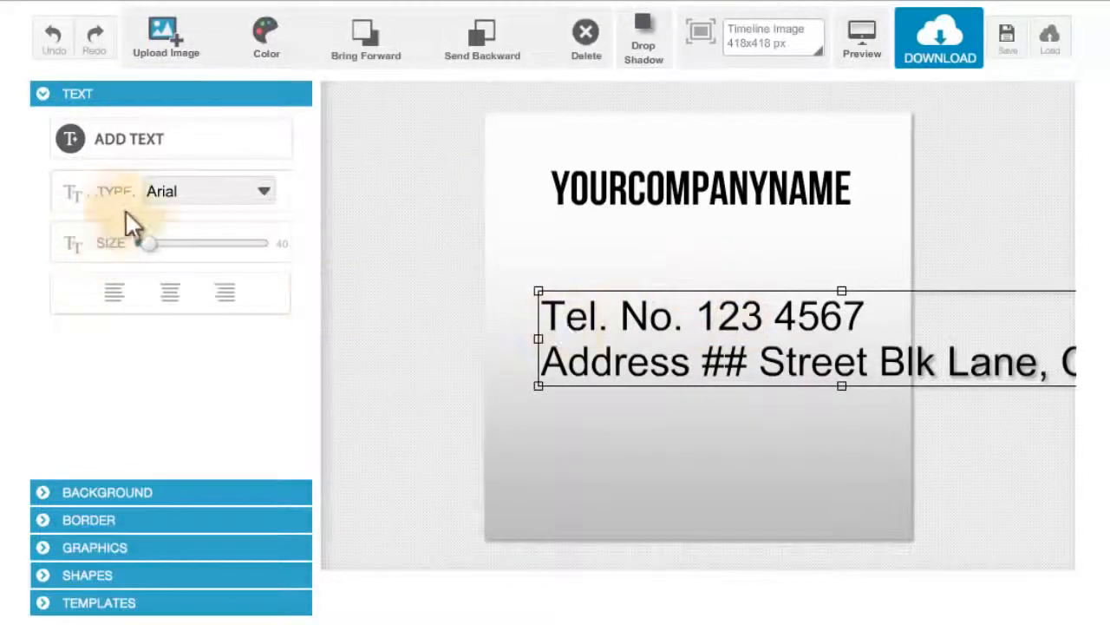
click(146, 243)
drag(146, 243, 137, 245)
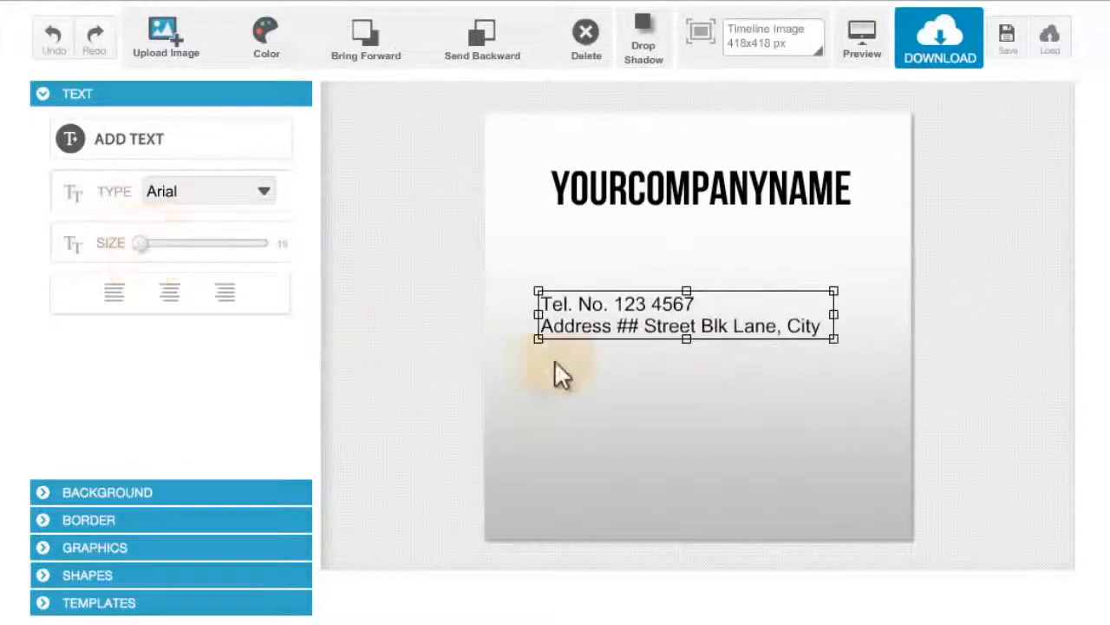
Move the contact text up beneath the company name and lower the company name to sit directly above it.
click(622, 309)
drag(618, 305, 598, 266)
click(626, 201)
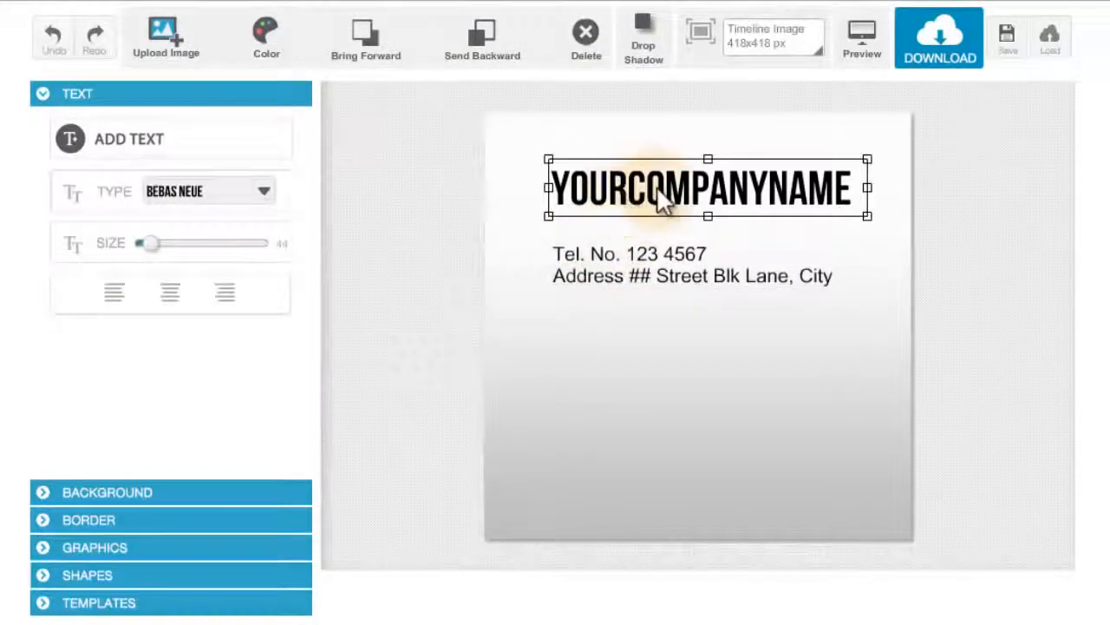
drag(660, 192, 671, 239)
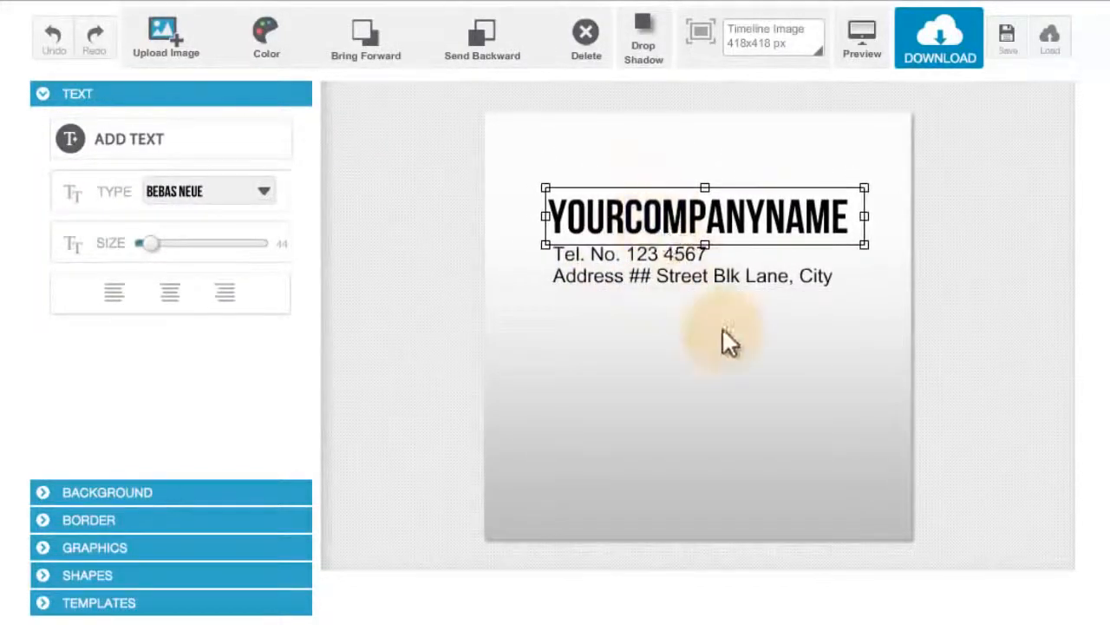
Try centre alignment on the contact text, then right-align it and line up its right edge with the company name.
click(716, 279)
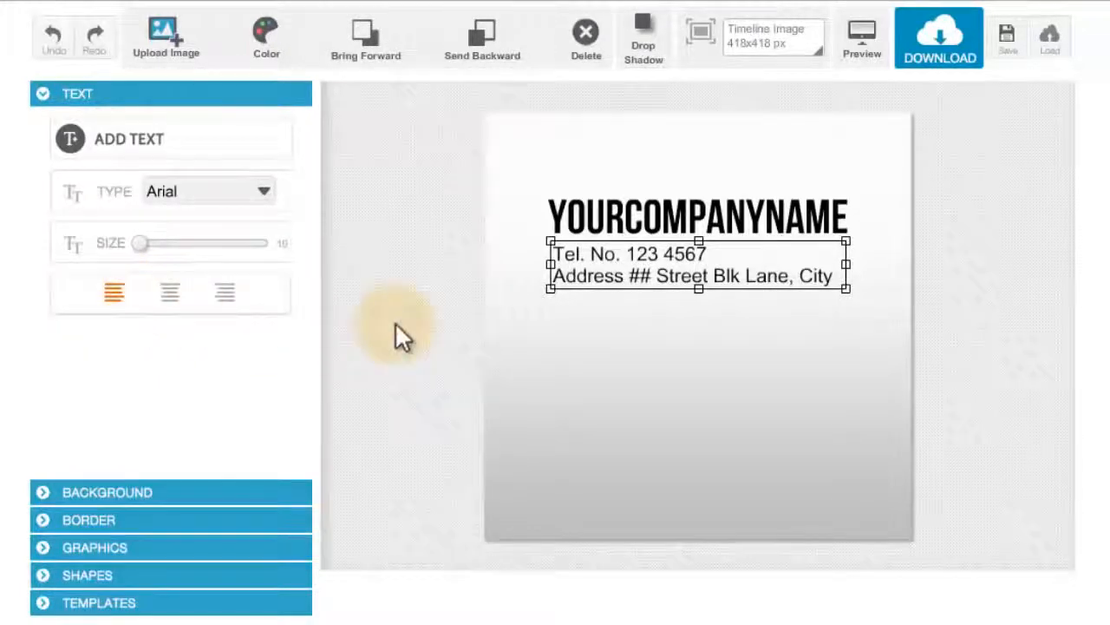
click(180, 300)
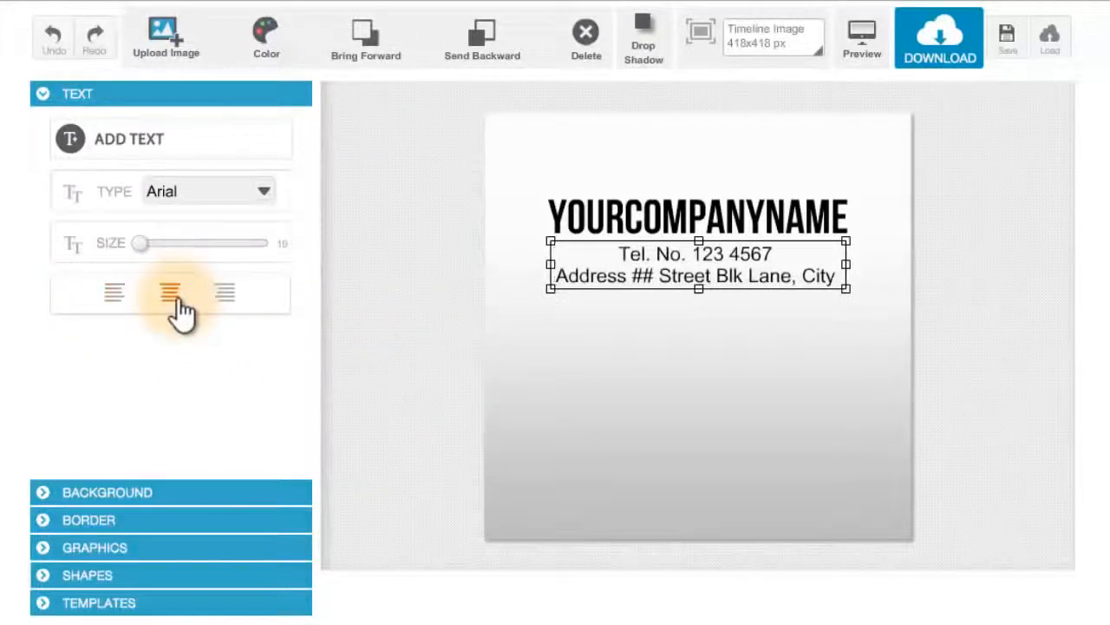
click(224, 299)
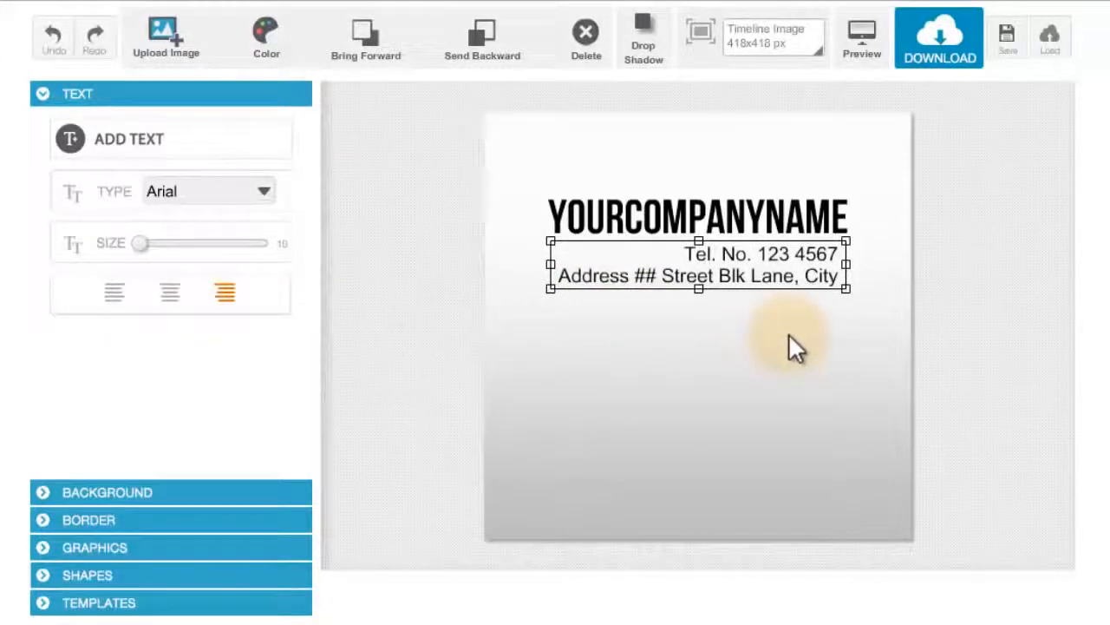
click(797, 271)
text(,)
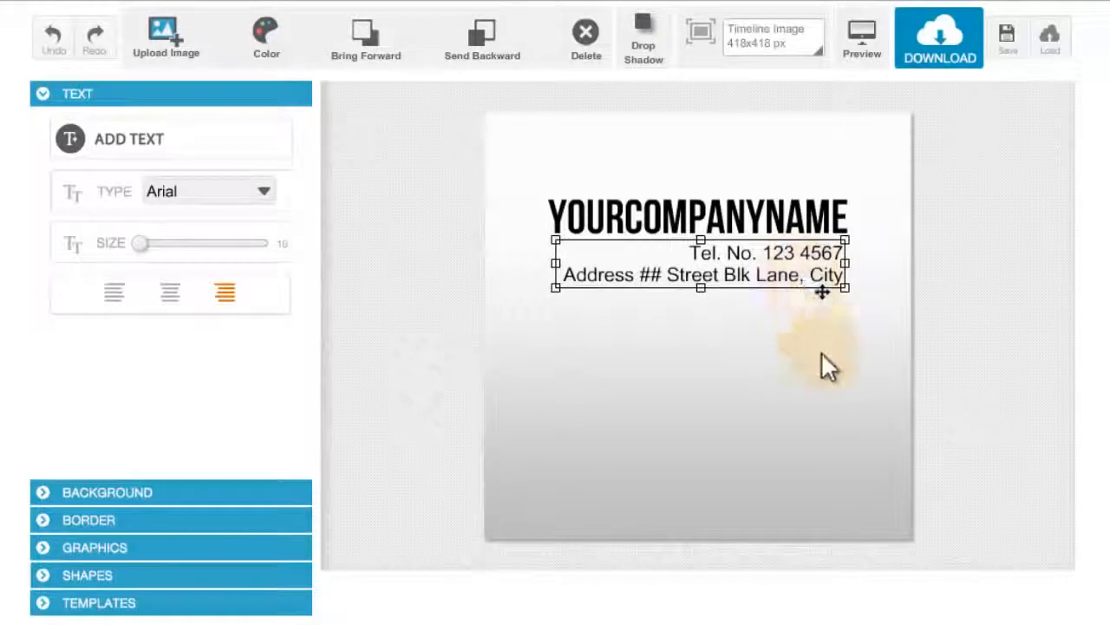
click(802, 369)
Try a teal green color on the contact text.
click(755, 276)
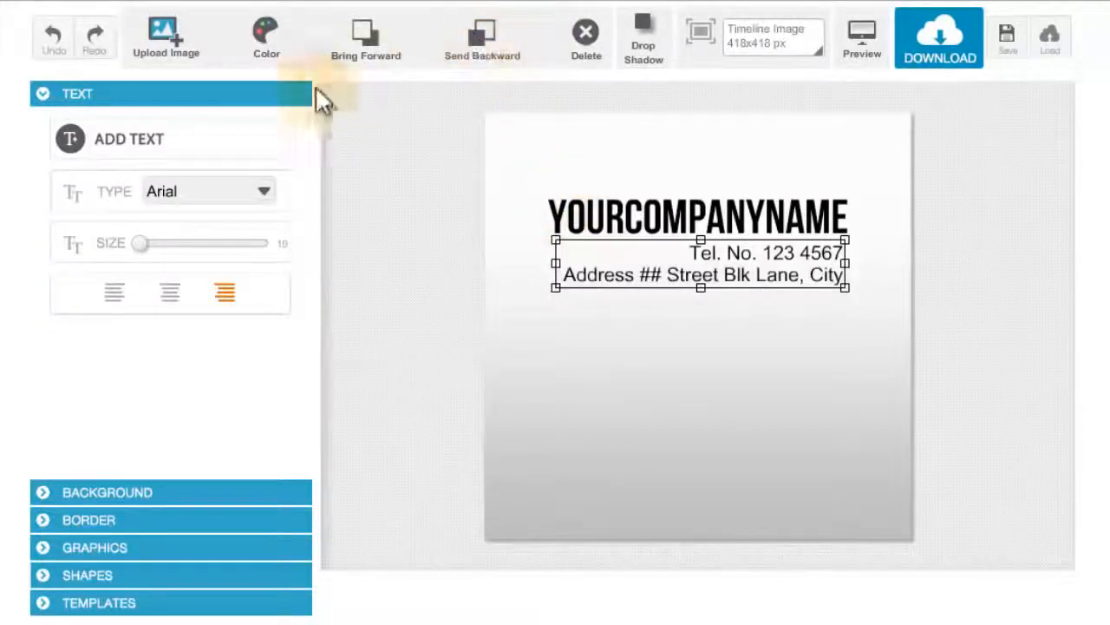
click(261, 35)
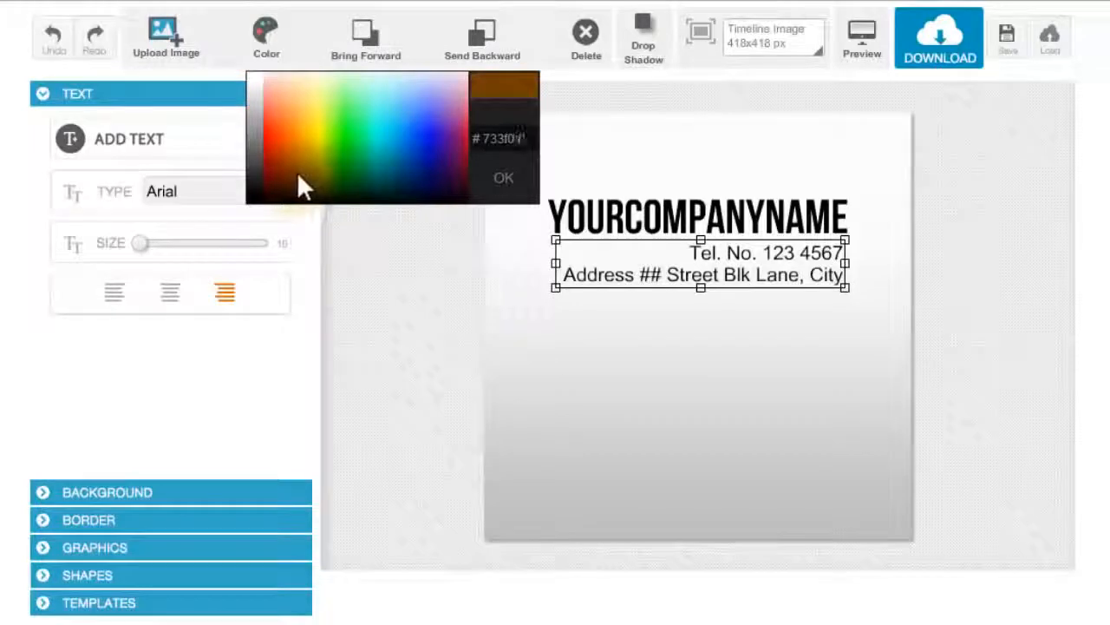
click(368, 168)
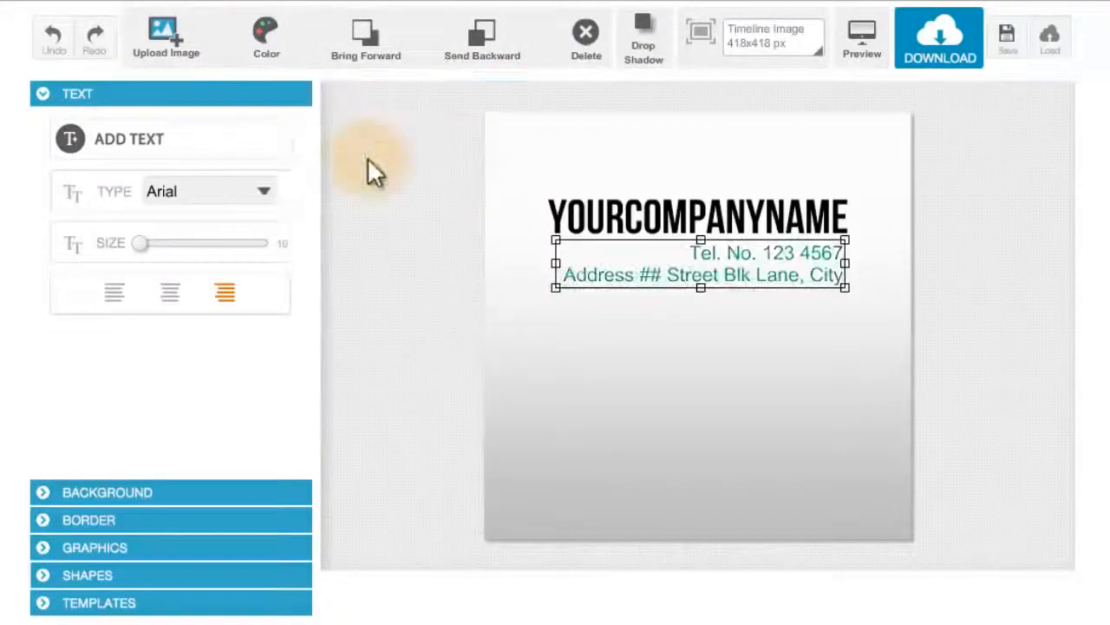
Change the color of the contact text to dark gray.
click(259, 38)
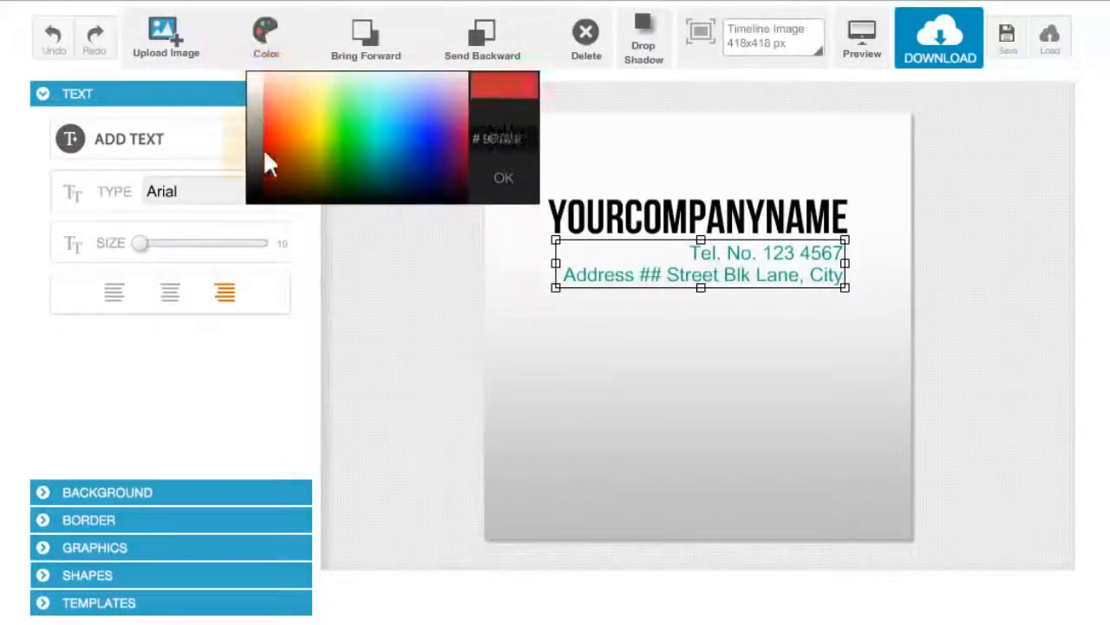
click(258, 174)
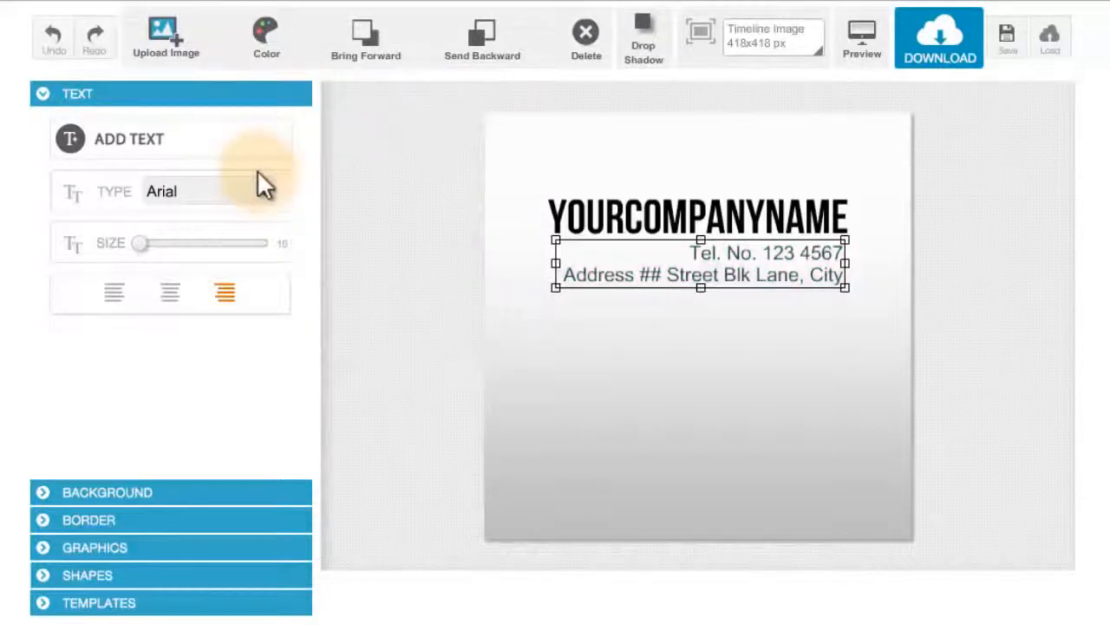
click(759, 321)
click(769, 271)
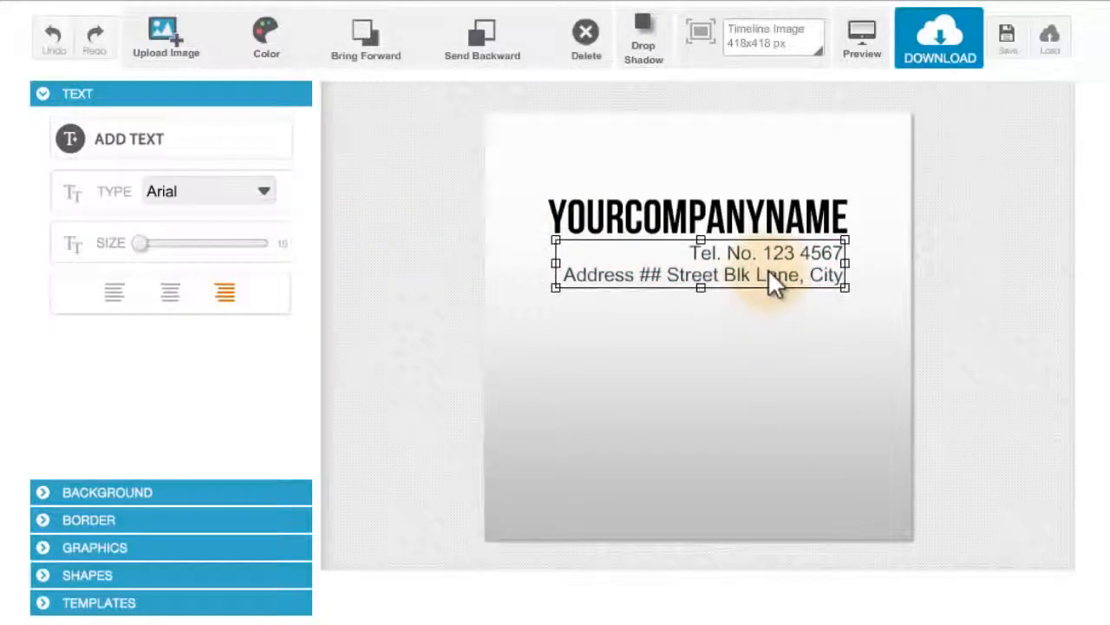
Change the color of the whole company name text to dark purple.
click(634, 226)
click(296, 49)
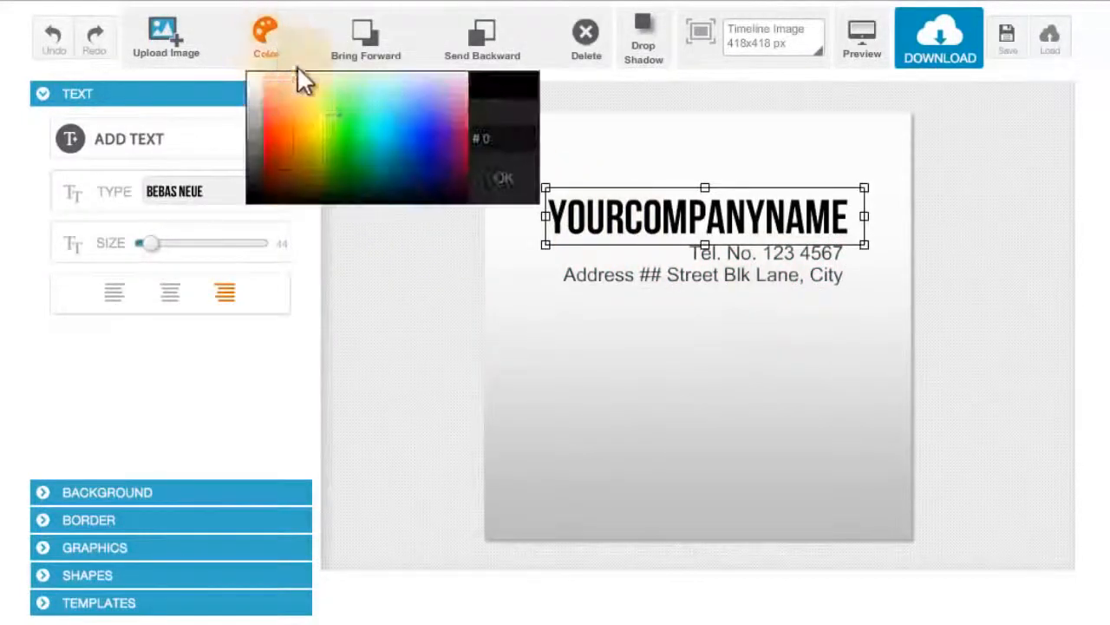
click(457, 173)
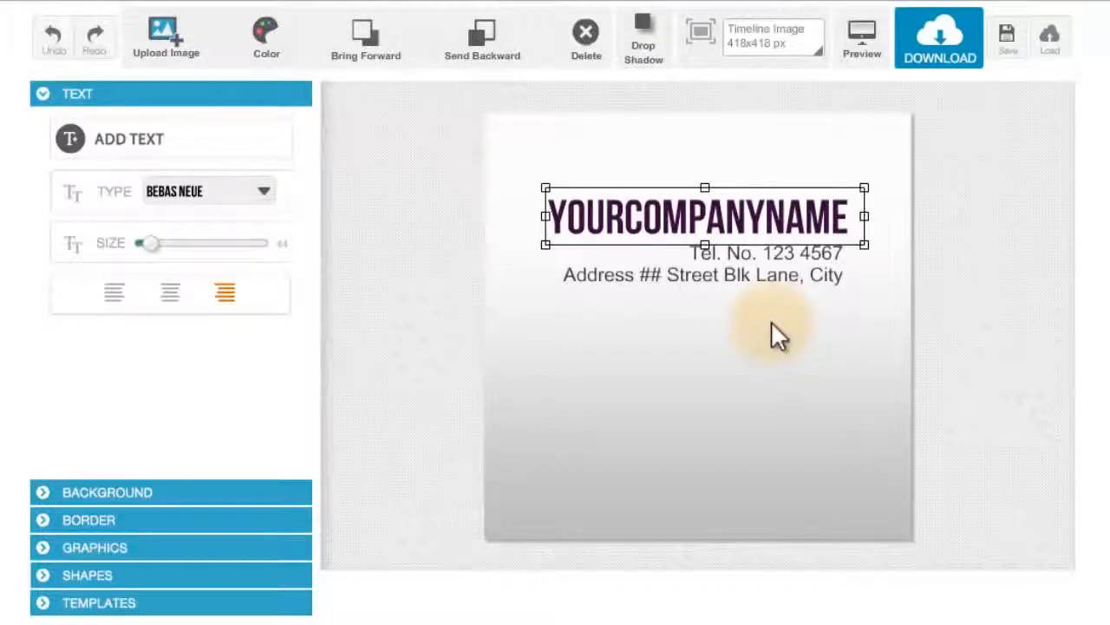
Color only the word "COMPANY" within the company name text orange.
double_click(753, 228)
click(751, 224)
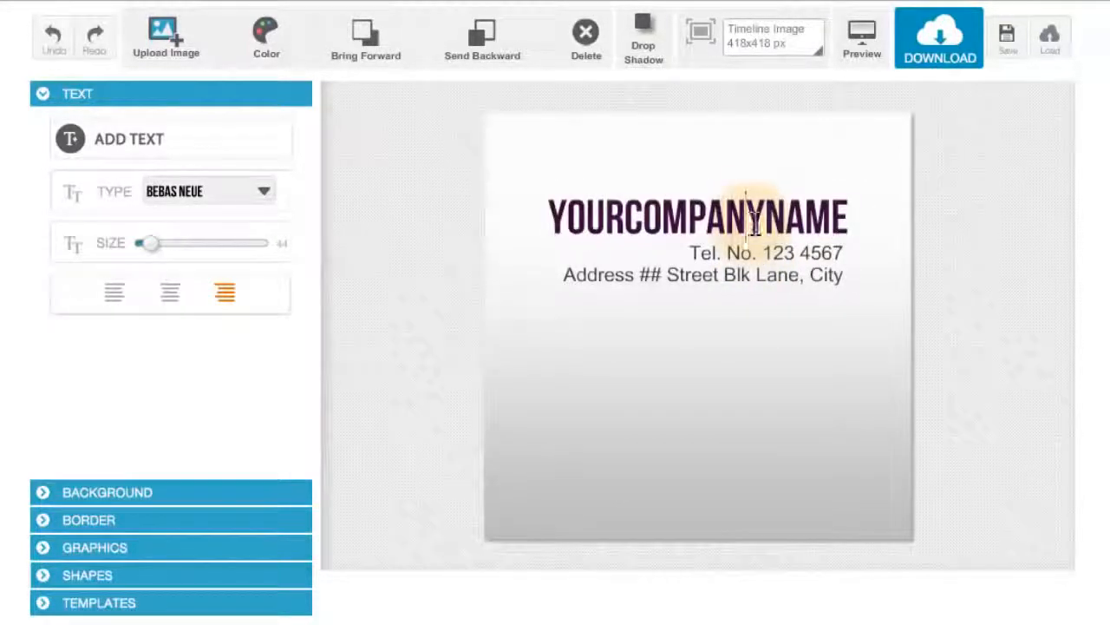
drag(758, 222, 632, 219)
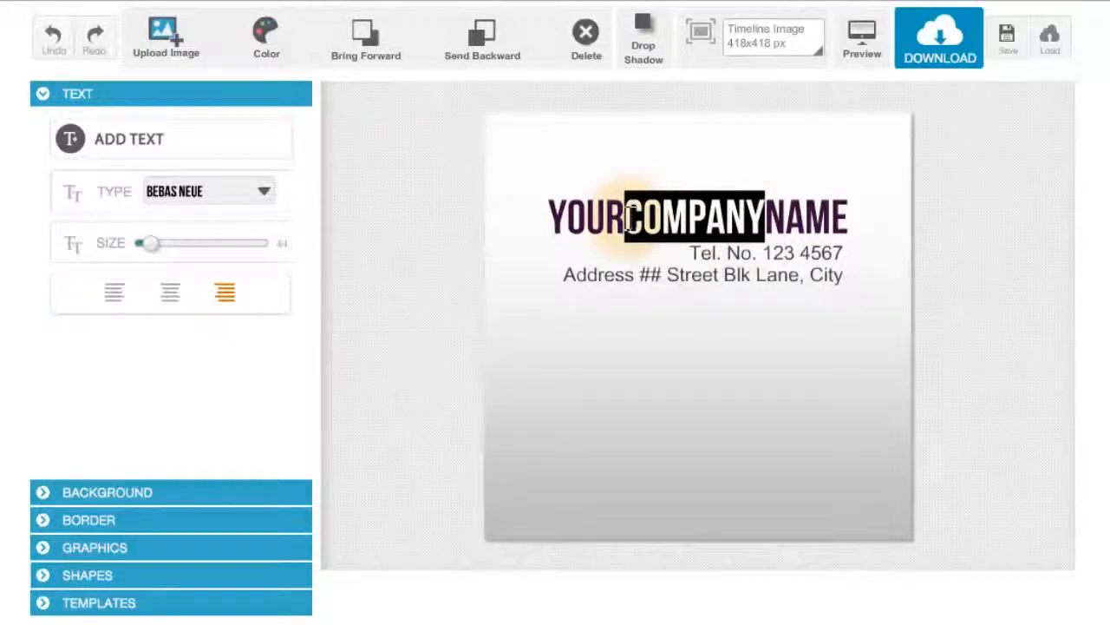
click(266, 35)
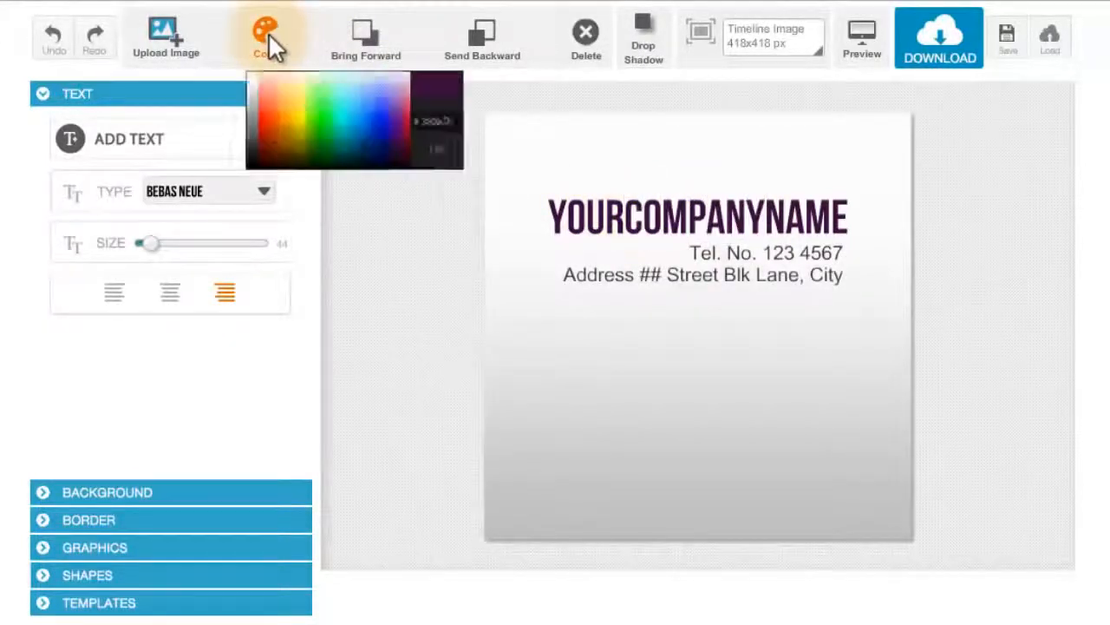
drag(278, 130, 289, 155)
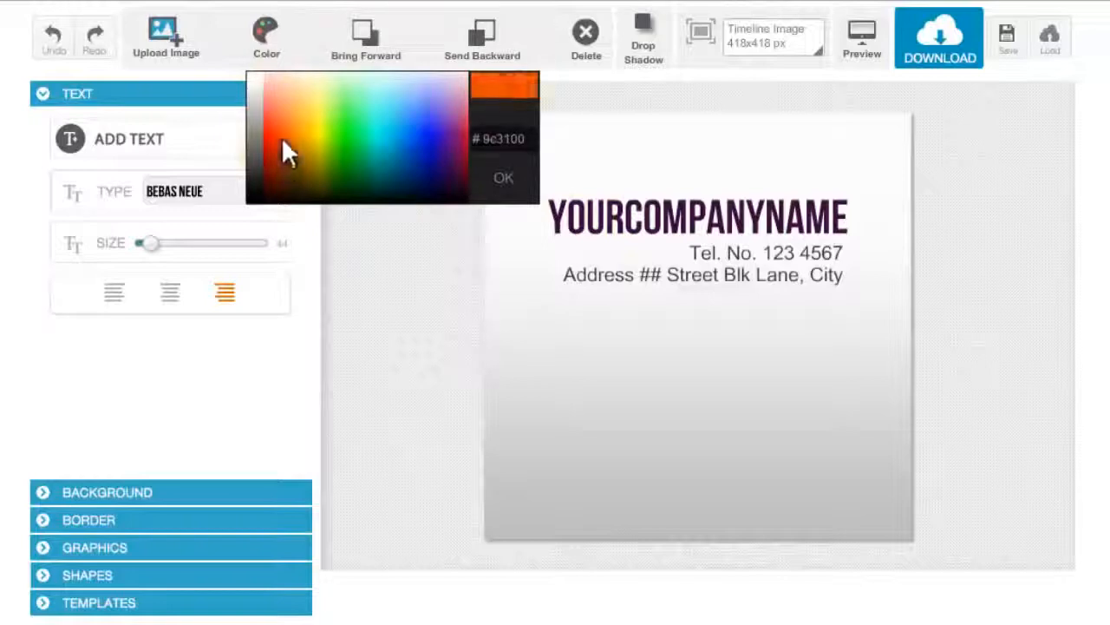
click(283, 139)
click(895, 331)
click(838, 243)
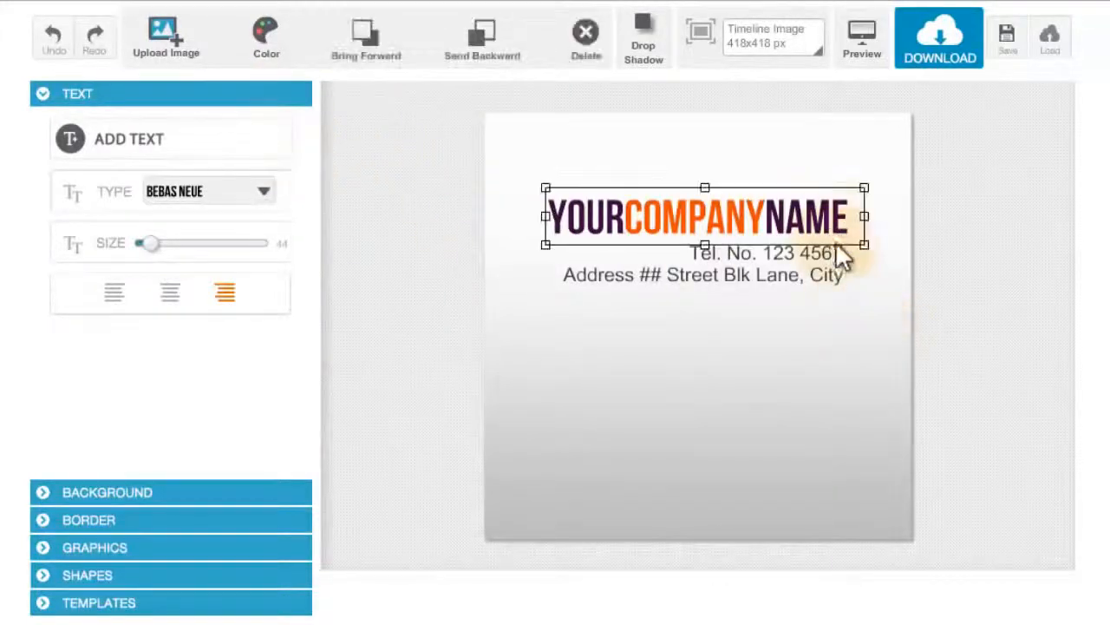
click(849, 314)
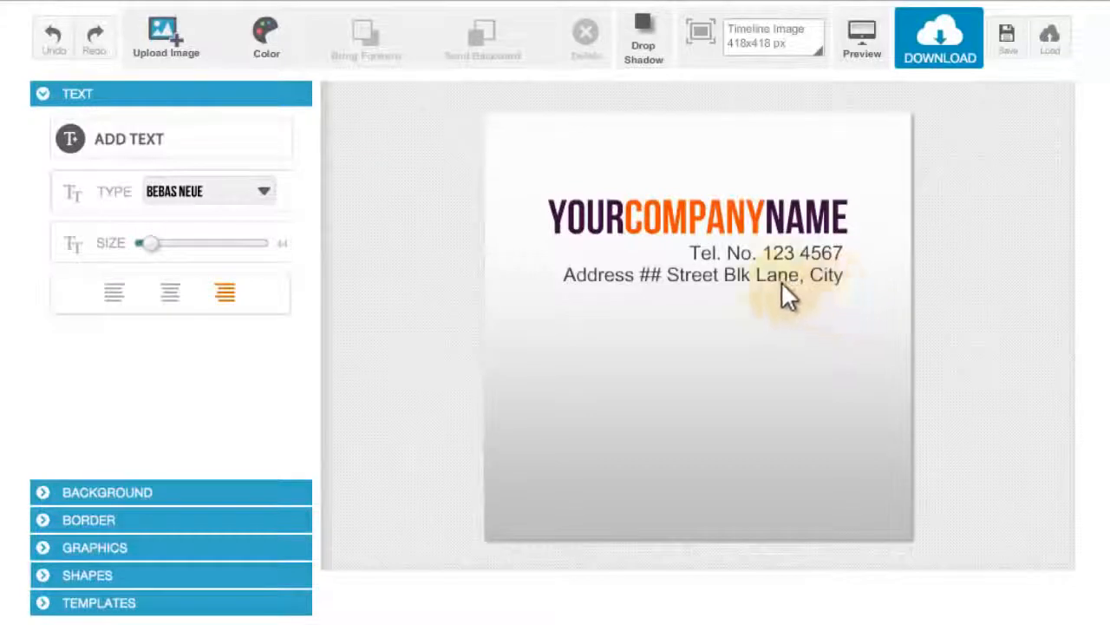
Color only the word "YOUR" within the company name text dark teal.
click(664, 220)
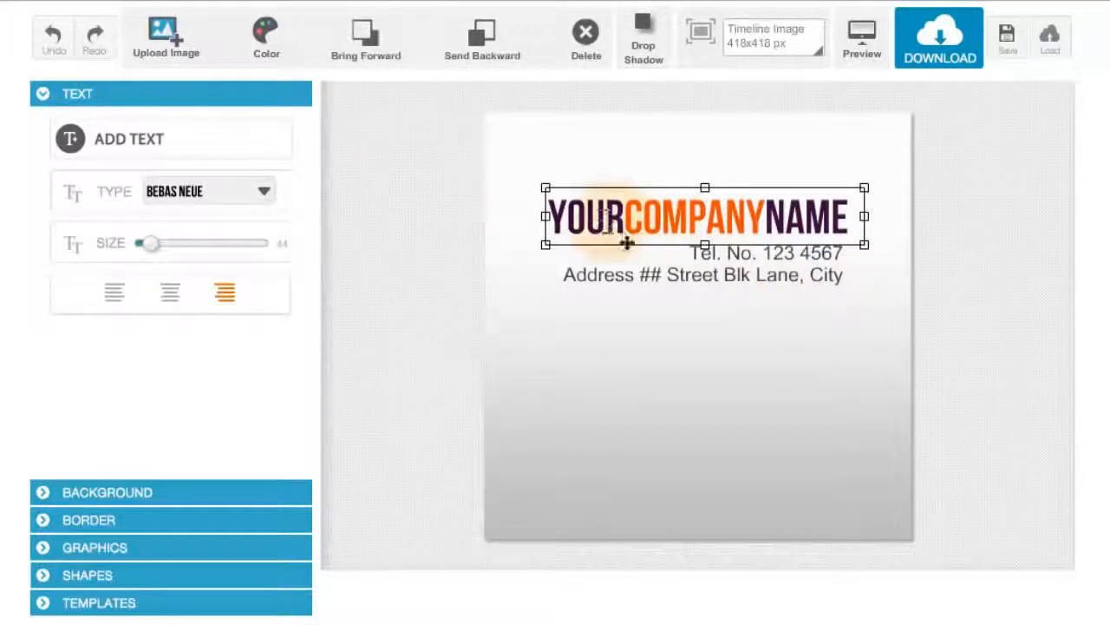
double_click(629, 221)
drag(625, 219, 439, 147)
click(267, 39)
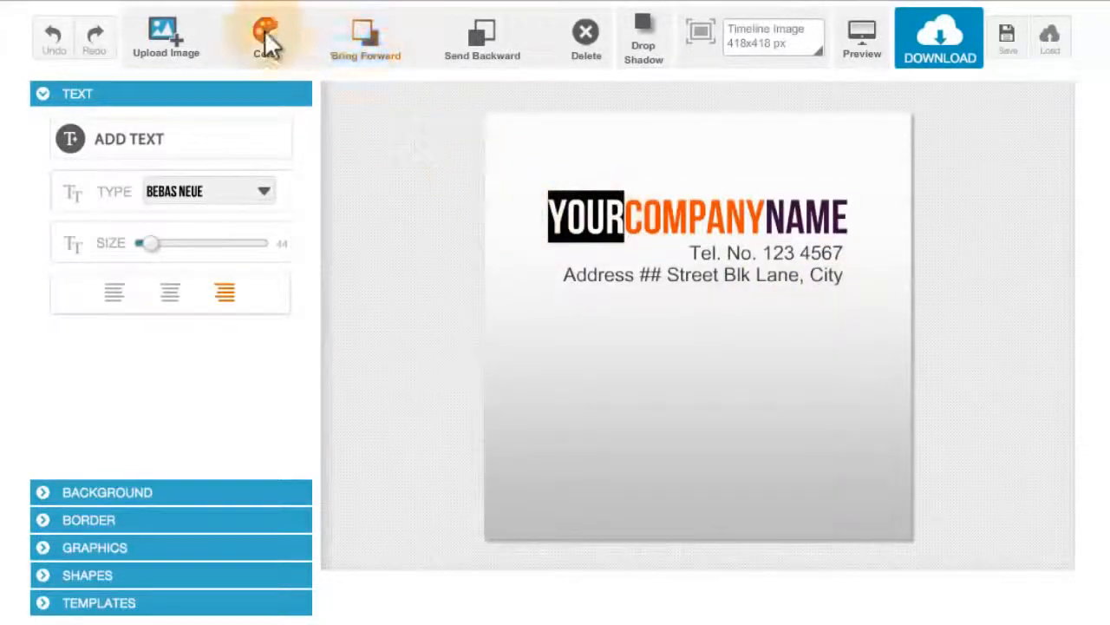
drag(374, 163, 391, 171)
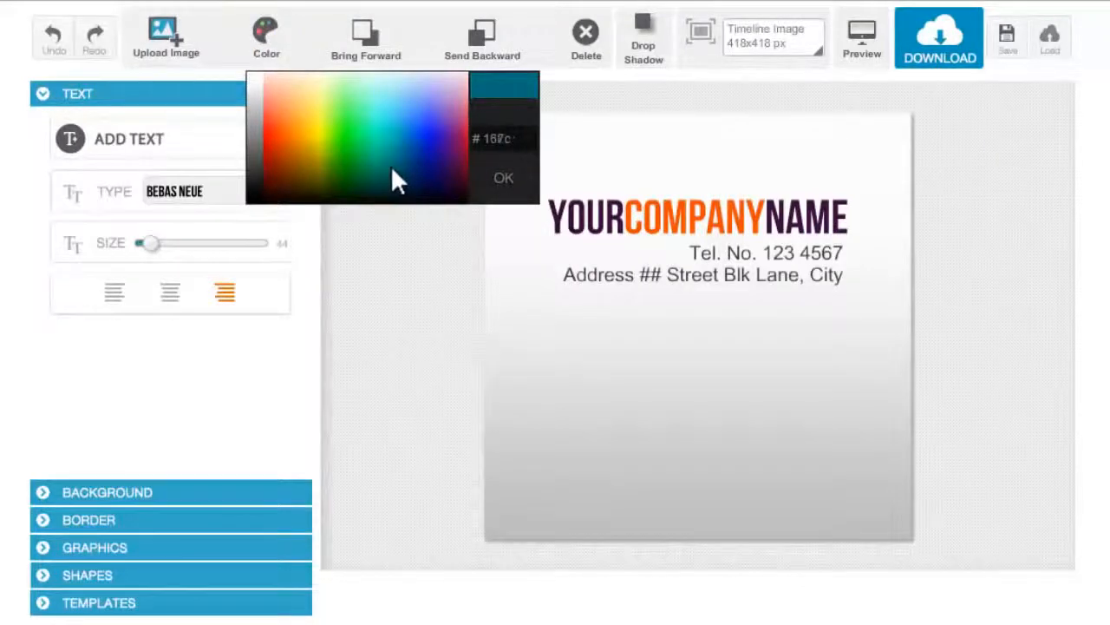
click(391, 171)
click(633, 224)
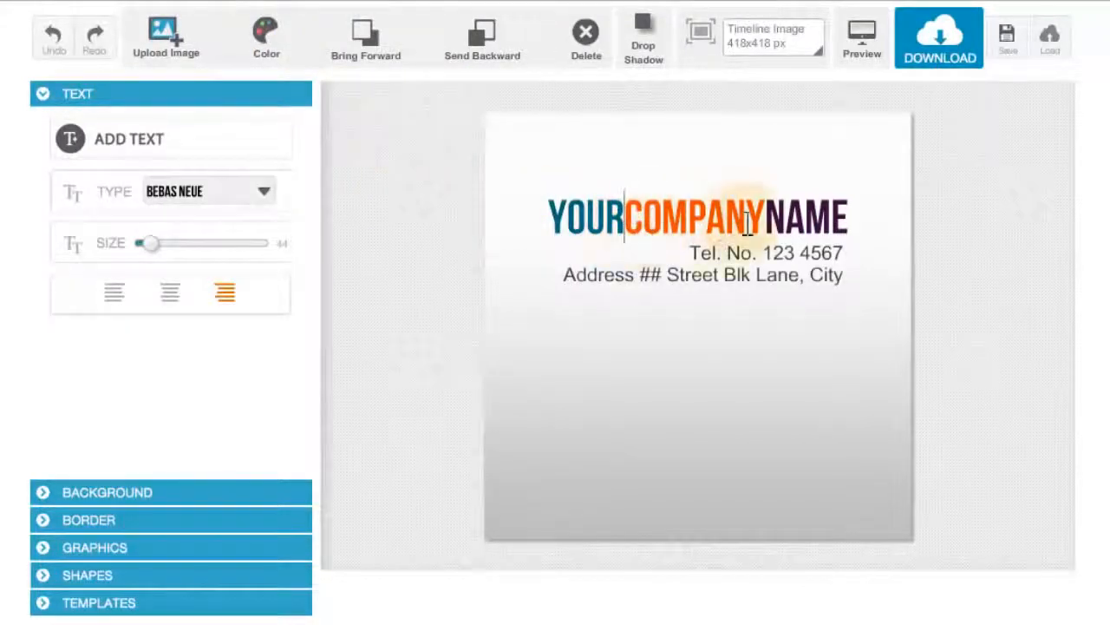
Copy the hex code of the teal color used on the word "YOUR".
drag(765, 217, 854, 222)
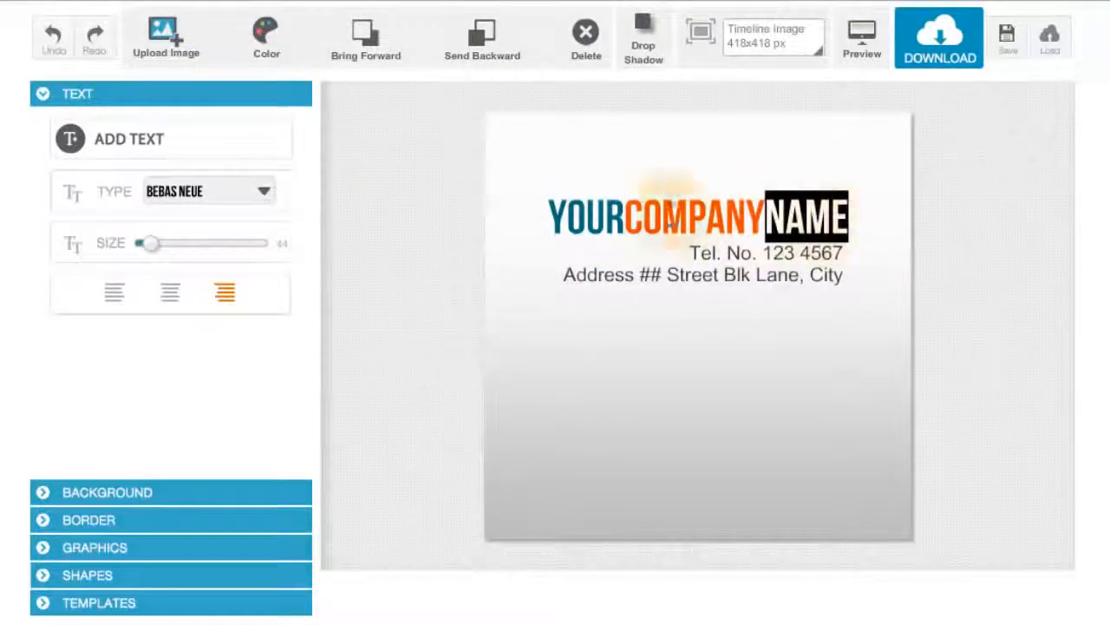
drag(622, 216, 540, 212)
click(626, 227)
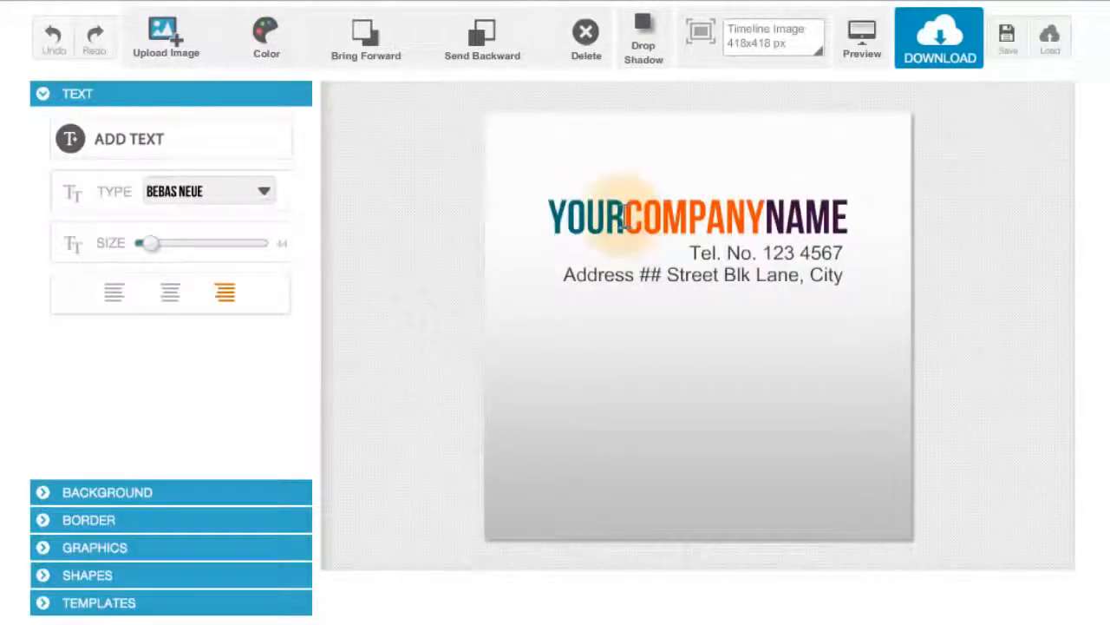
drag(622, 215, 532, 210)
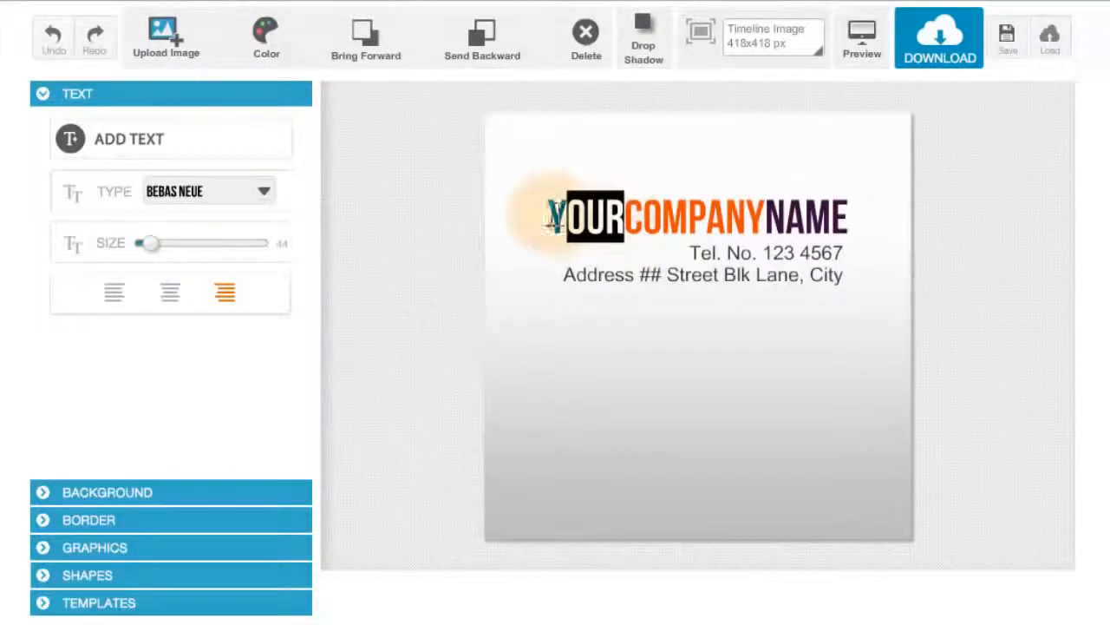
click(258, 39)
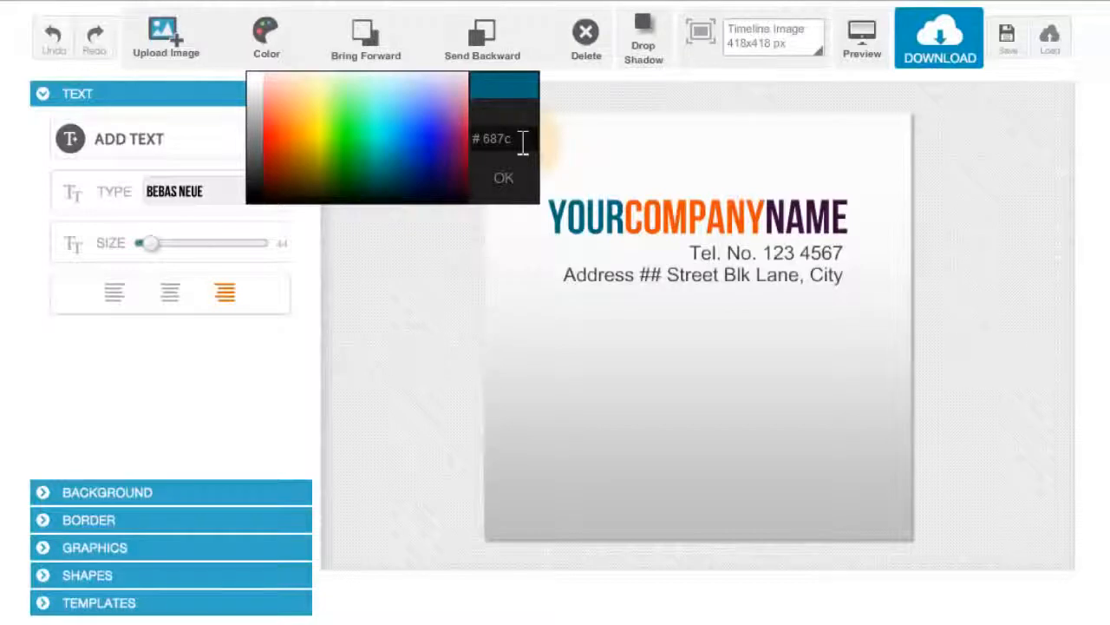
drag(523, 142, 484, 156)
click(506, 179)
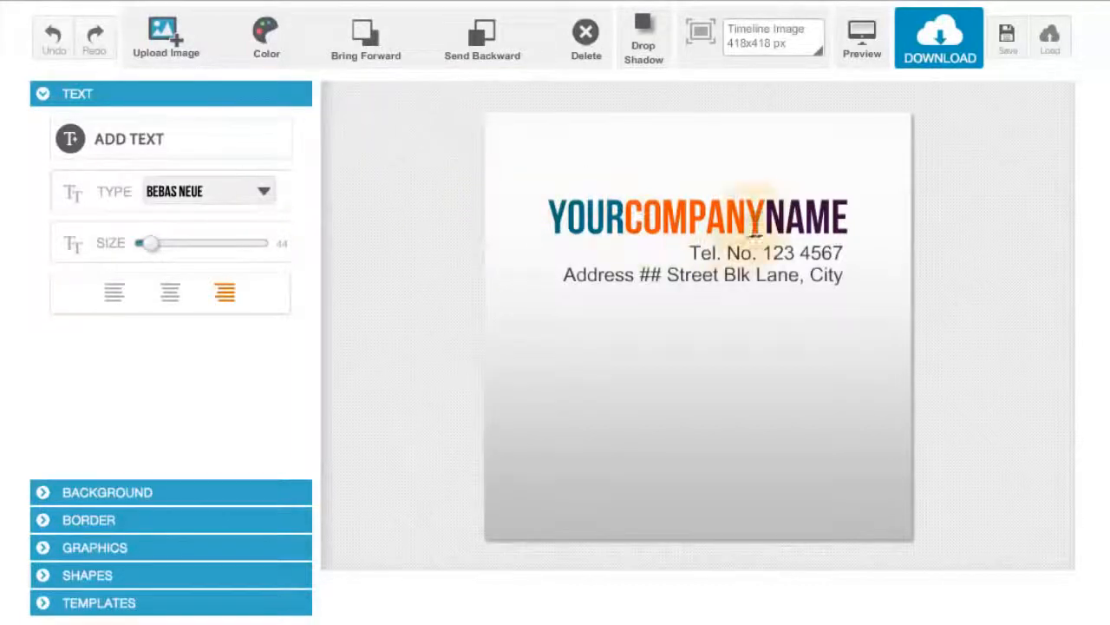
Set the color of the word "NAME" in the company name to hex code 687c, matching "YOUR".
drag(763, 217, 854, 215)
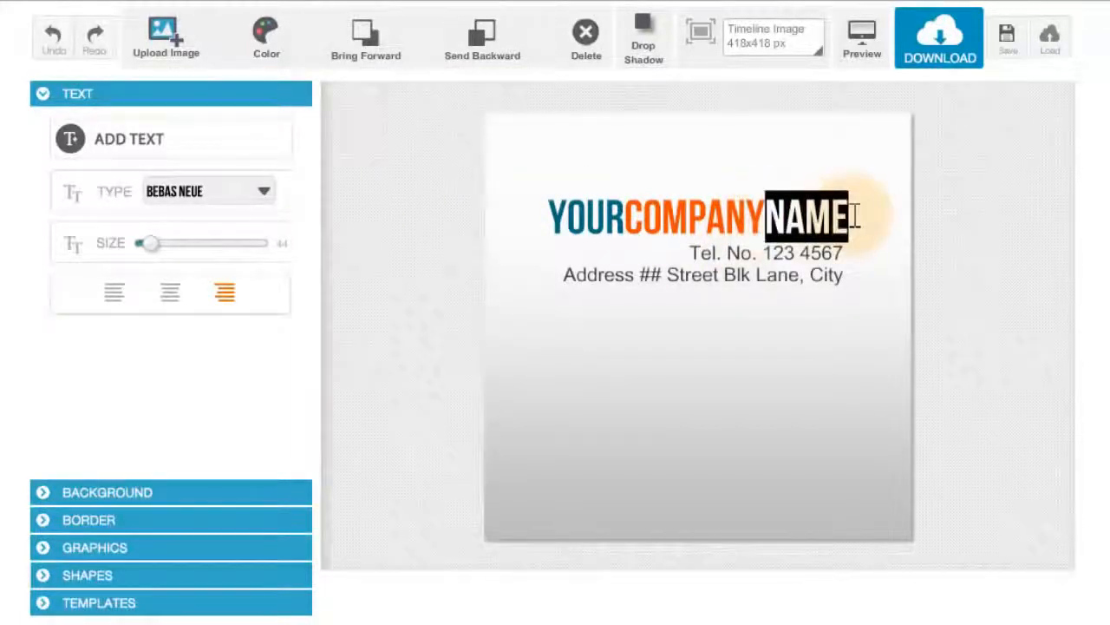
click(264, 33)
click(529, 138)
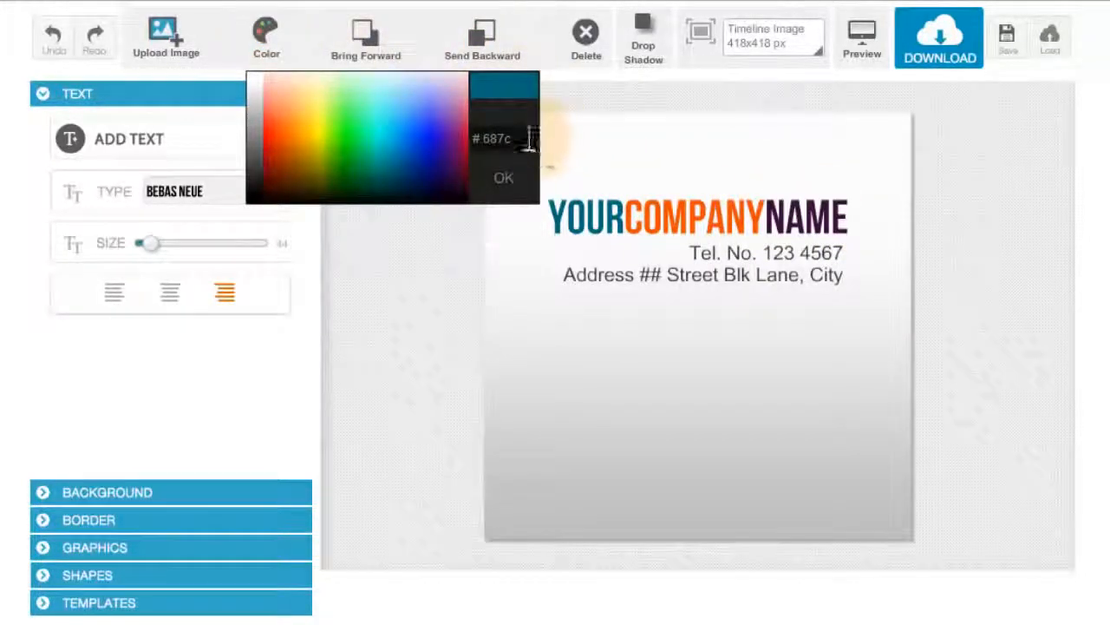
drag(529, 139, 485, 143)
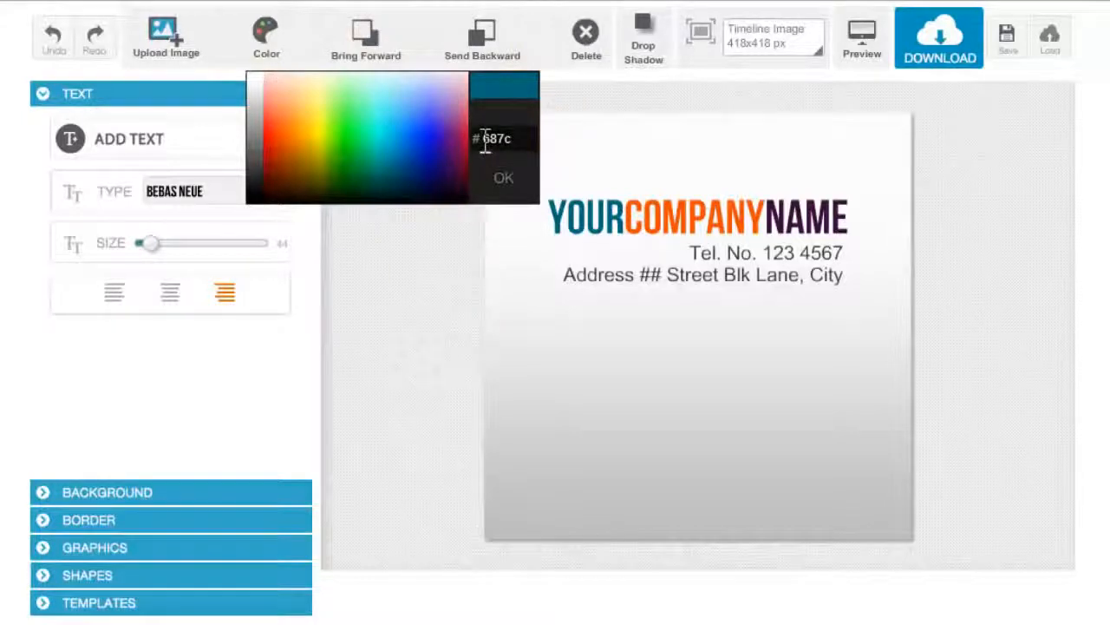
key(BackSpace)
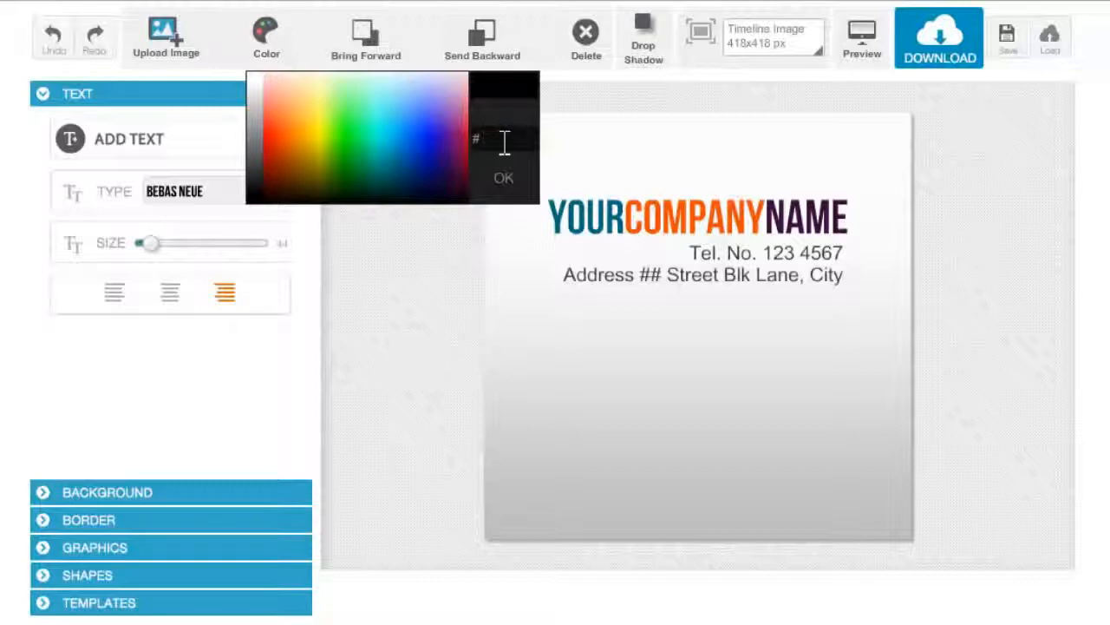
text(687c)
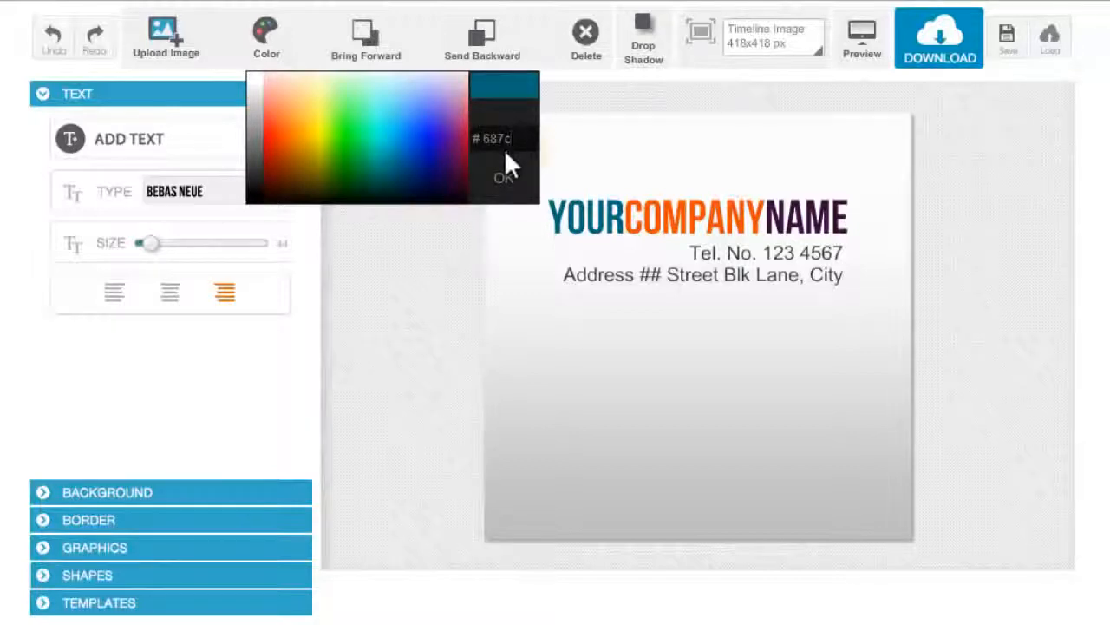
click(507, 178)
click(607, 221)
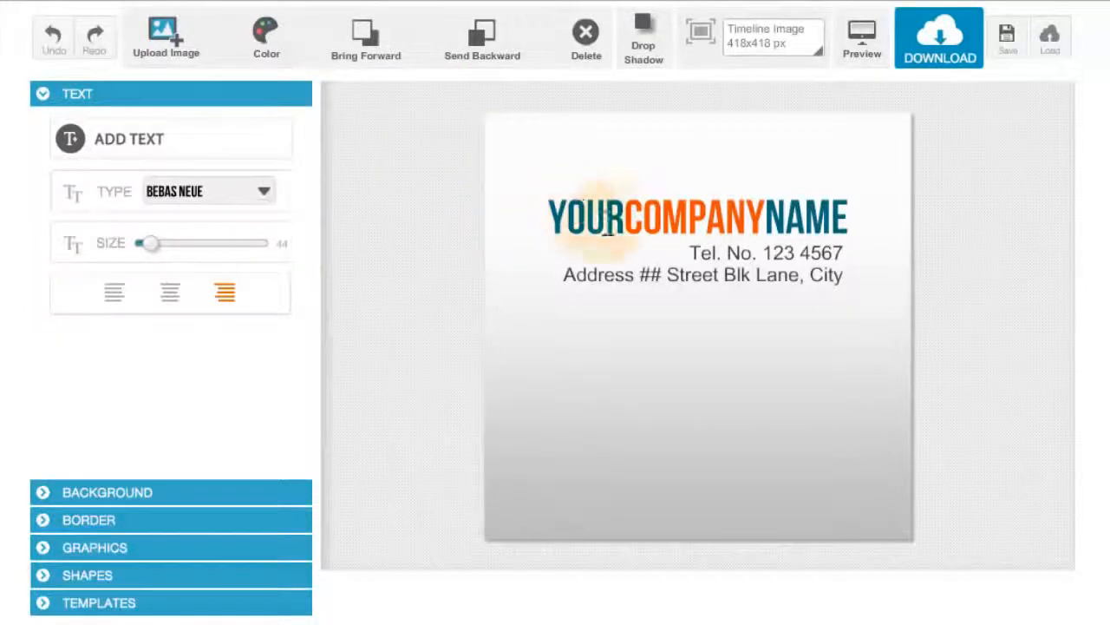
Add a circle shape to the canvas and color it white (ffffff).
click(828, 275)
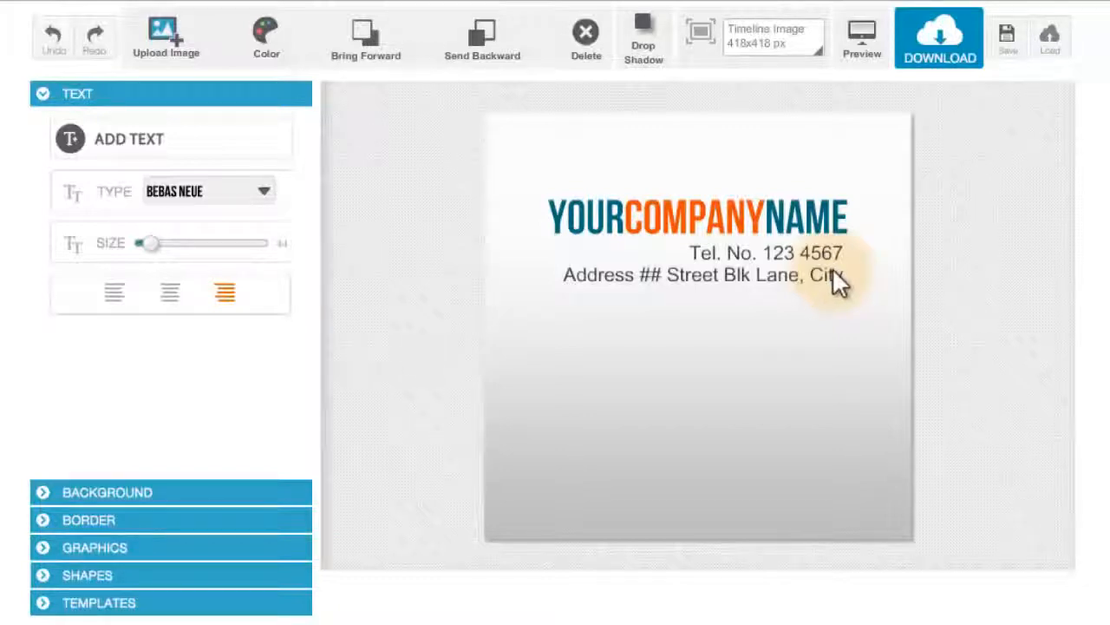
click(269, 577)
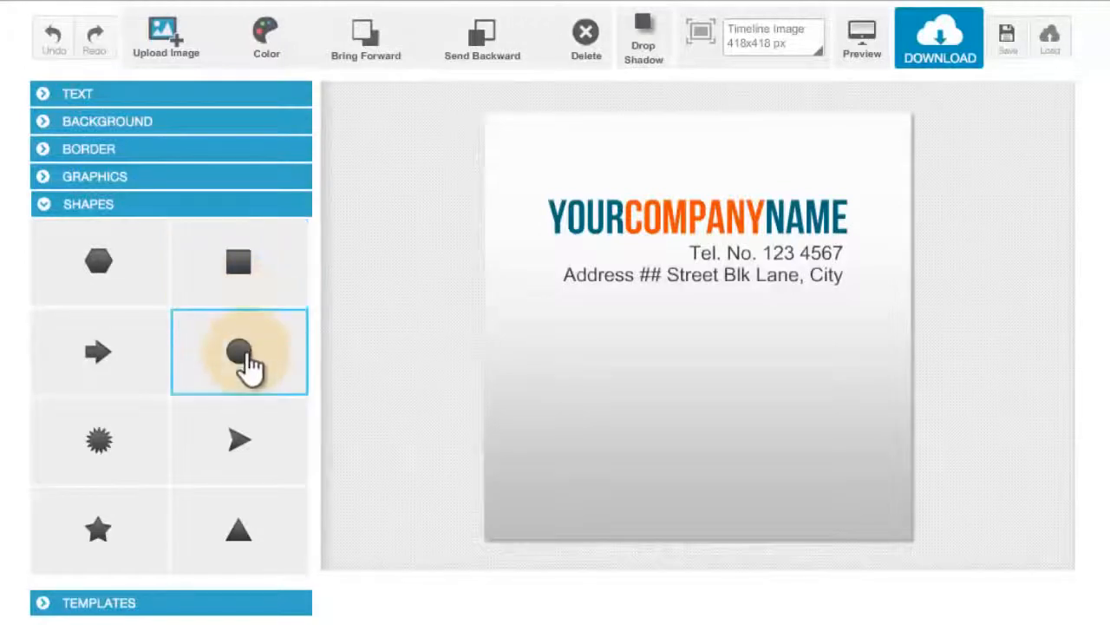
click(247, 364)
click(560, 143)
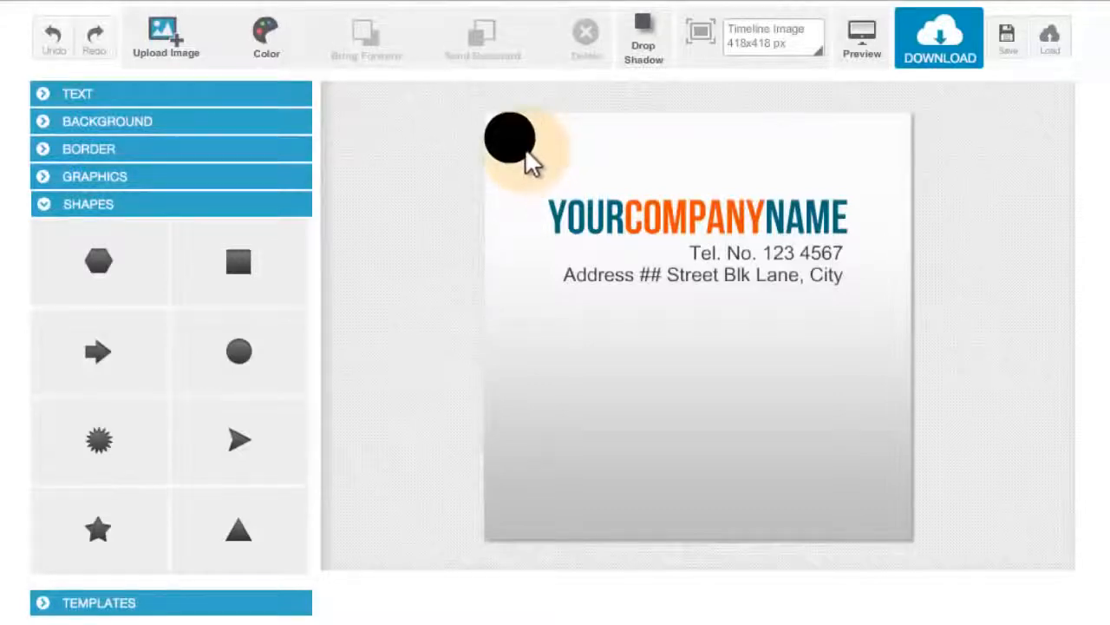
click(503, 143)
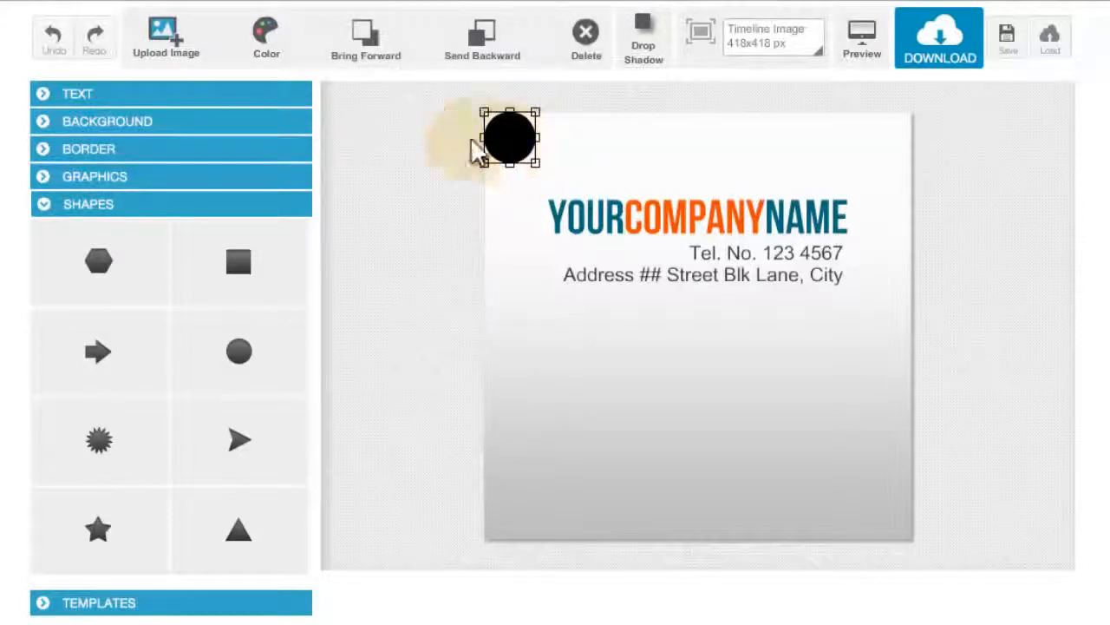
click(268, 50)
click(259, 81)
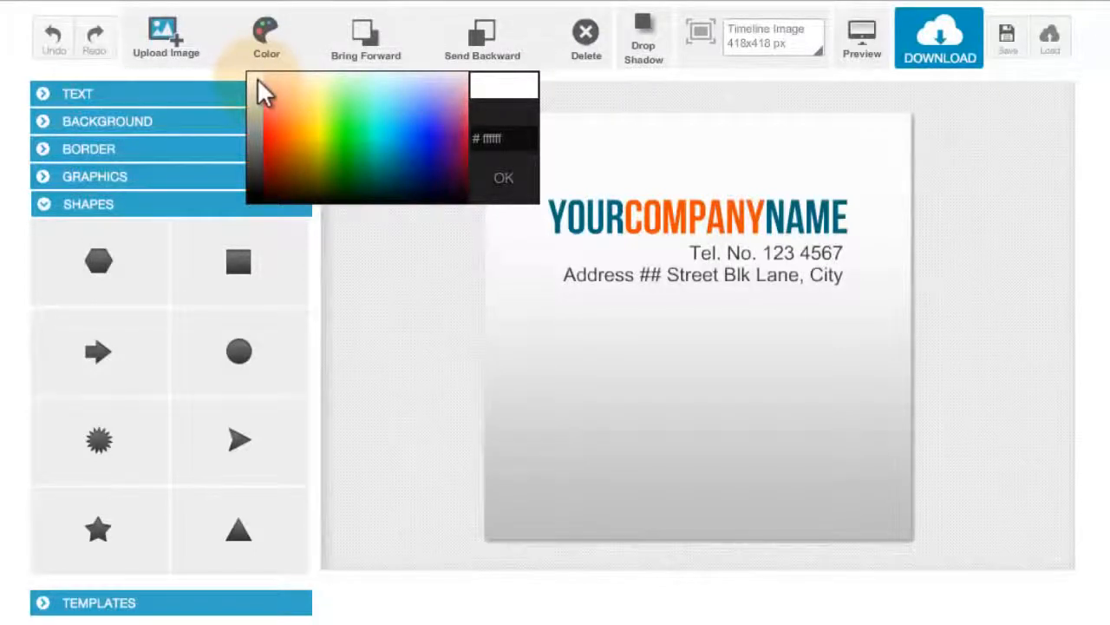
click(257, 77)
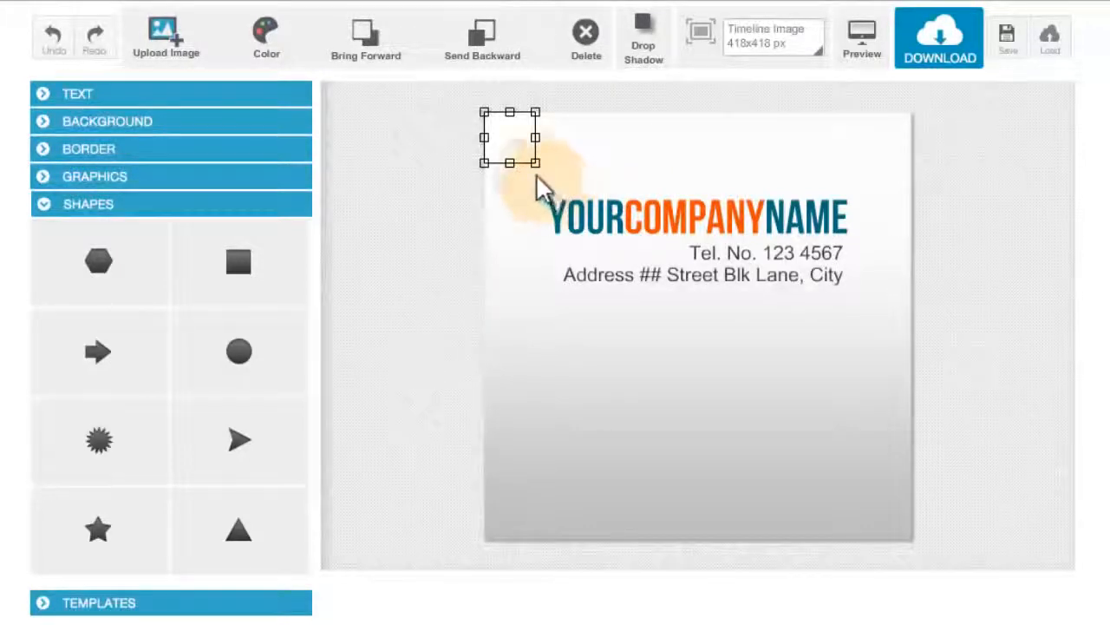
Enlarge the white circle to a little under half the canvas width and place it just below the contact text.
drag(531, 162, 743, 491)
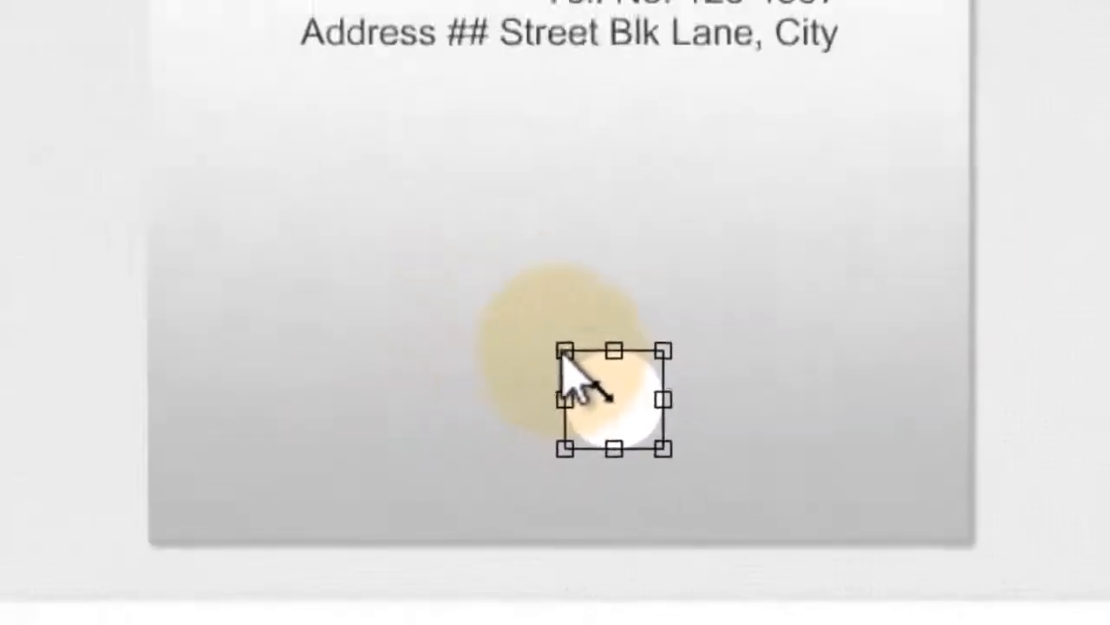
drag(424, 265, 302, 214)
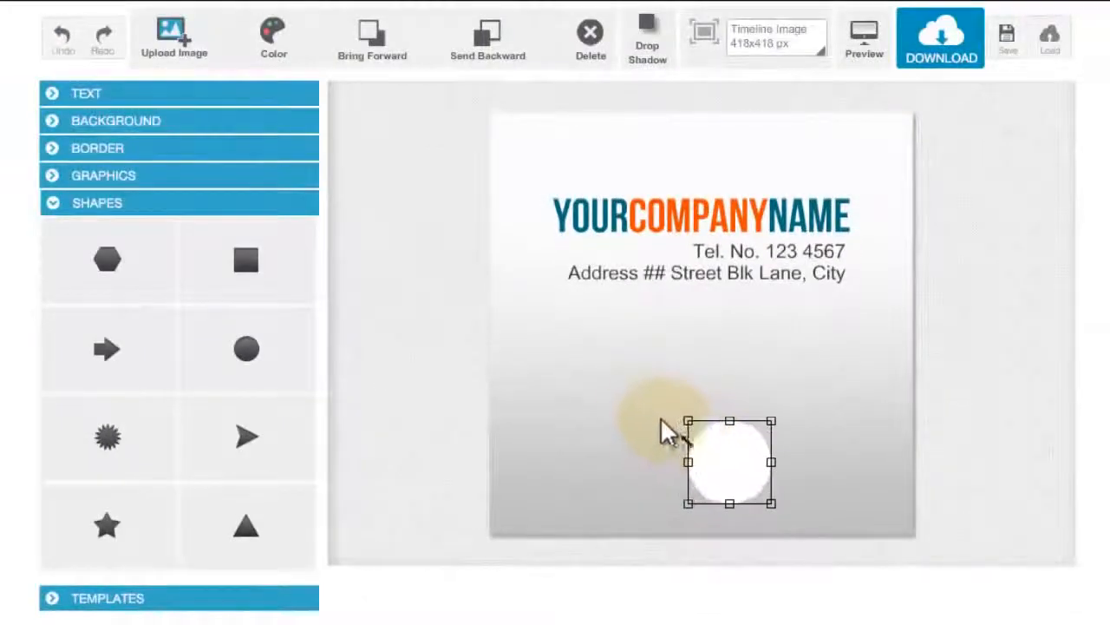
drag(663, 431, 508, 379)
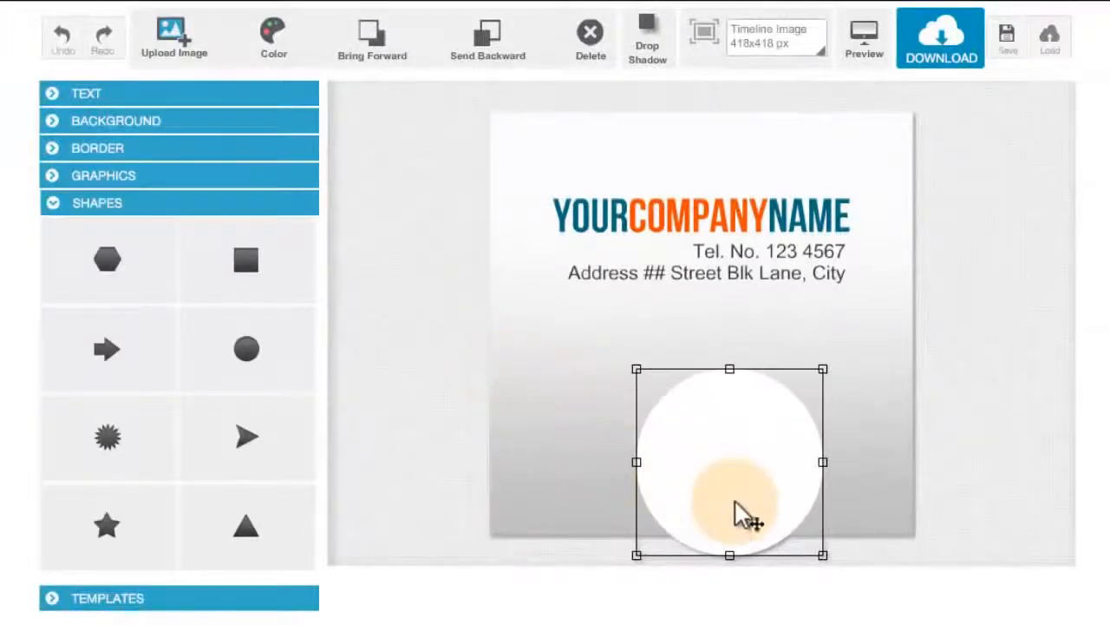
drag(736, 512, 688, 433)
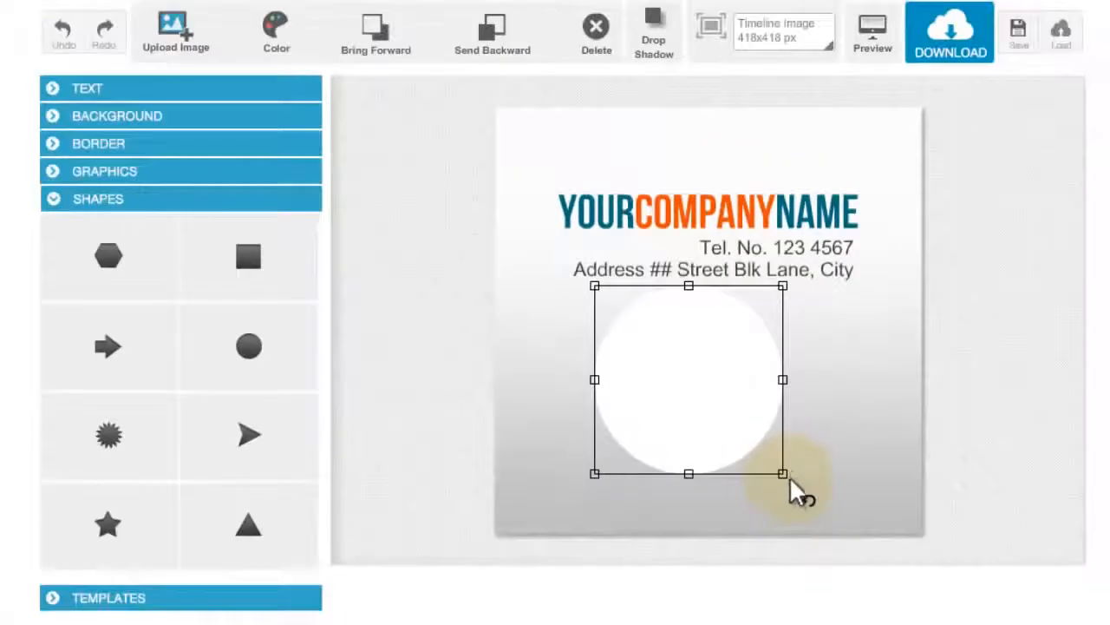
Rotate the white circle around its center and shrink it slightly.
drag(628, 470, 650, 280)
drag(798, 408, 864, 403)
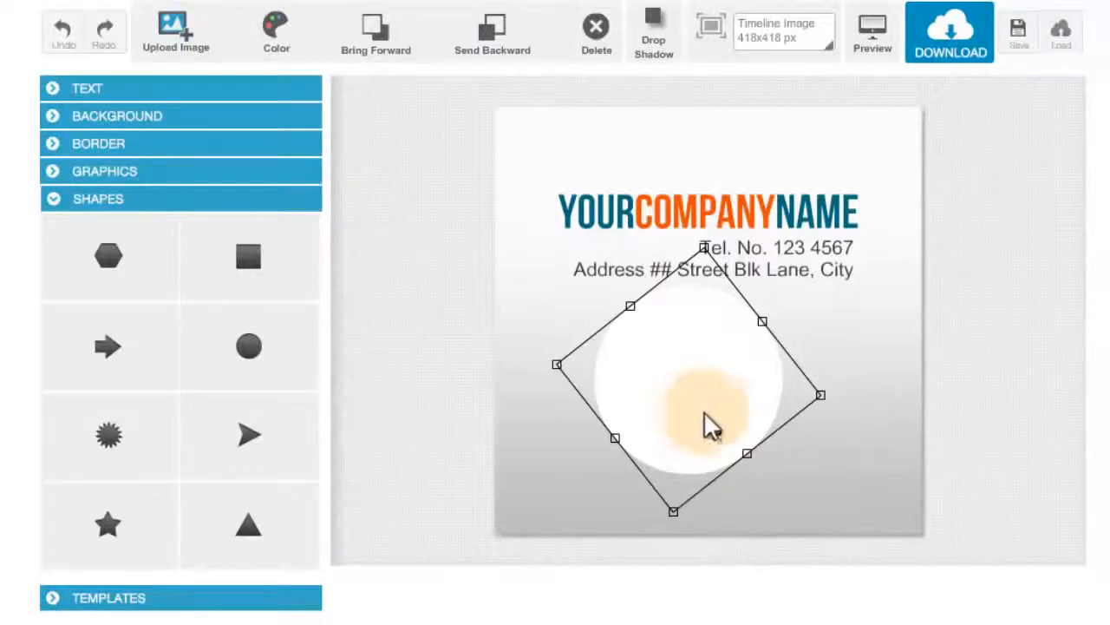
drag(824, 399, 835, 431)
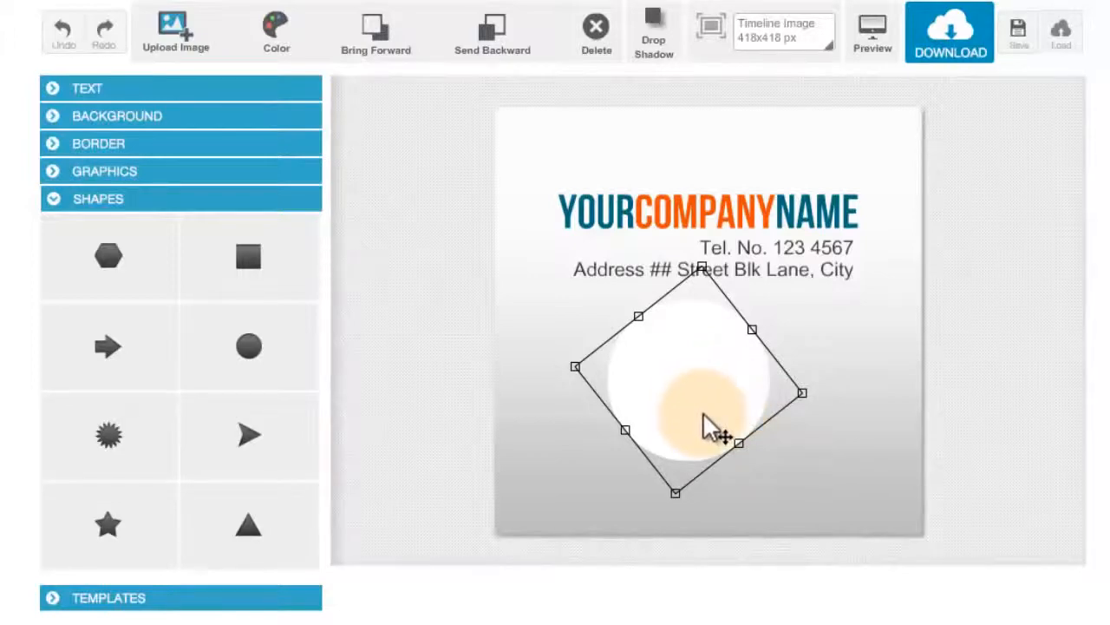
Move the white circle over the start of the company name and send it backward twice, behind the heading and contact text.
drag(705, 425, 637, 292)
click(683, 362)
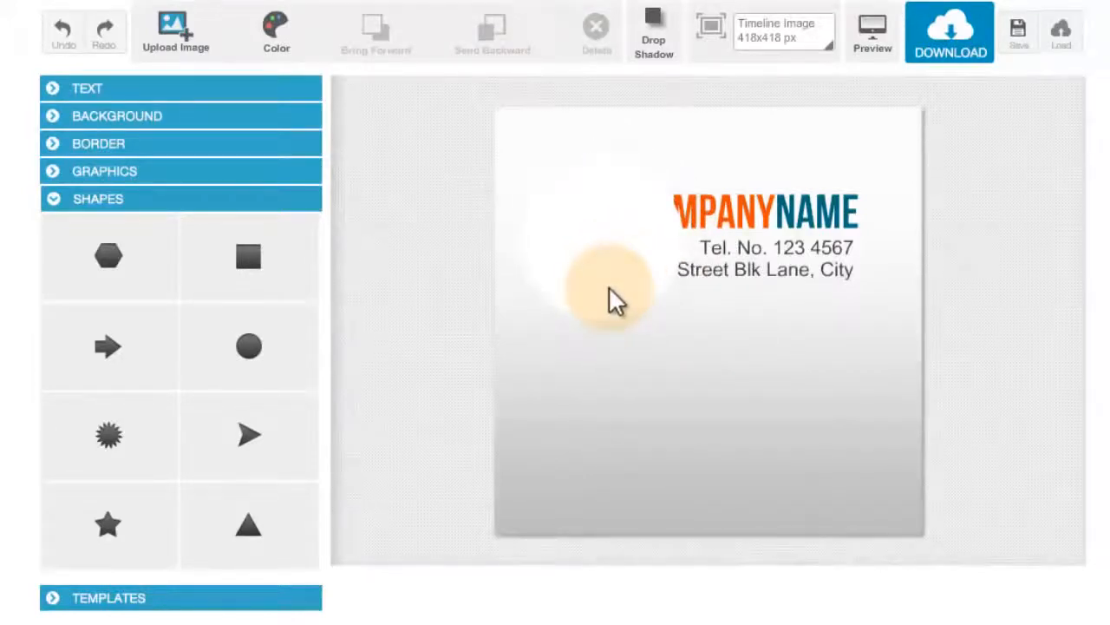
click(613, 300)
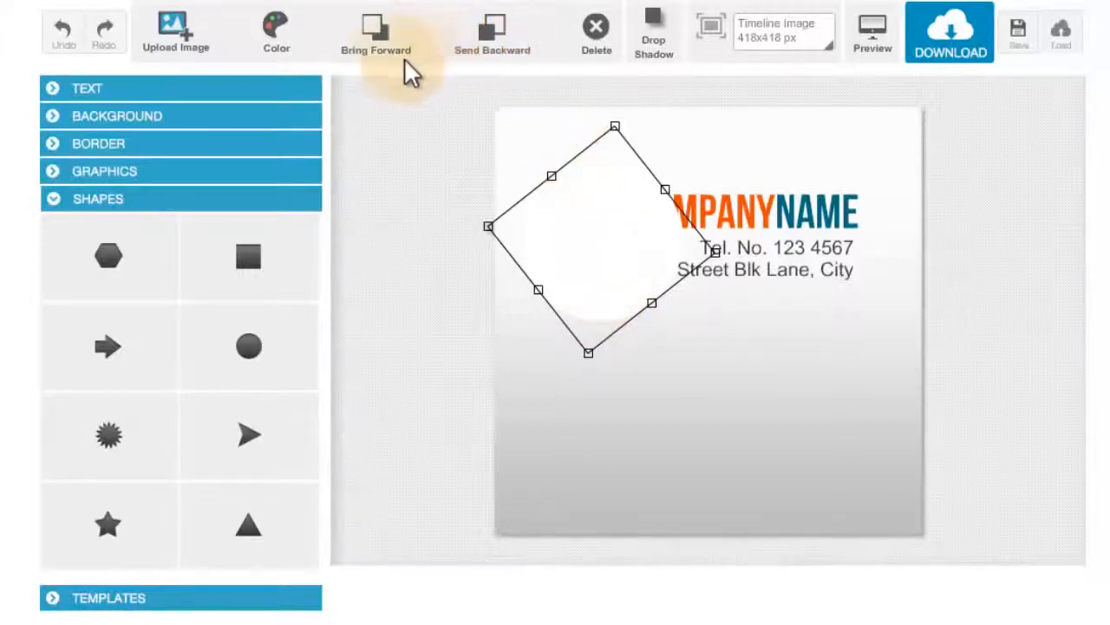
click(486, 52)
click(486, 52)
click(692, 399)
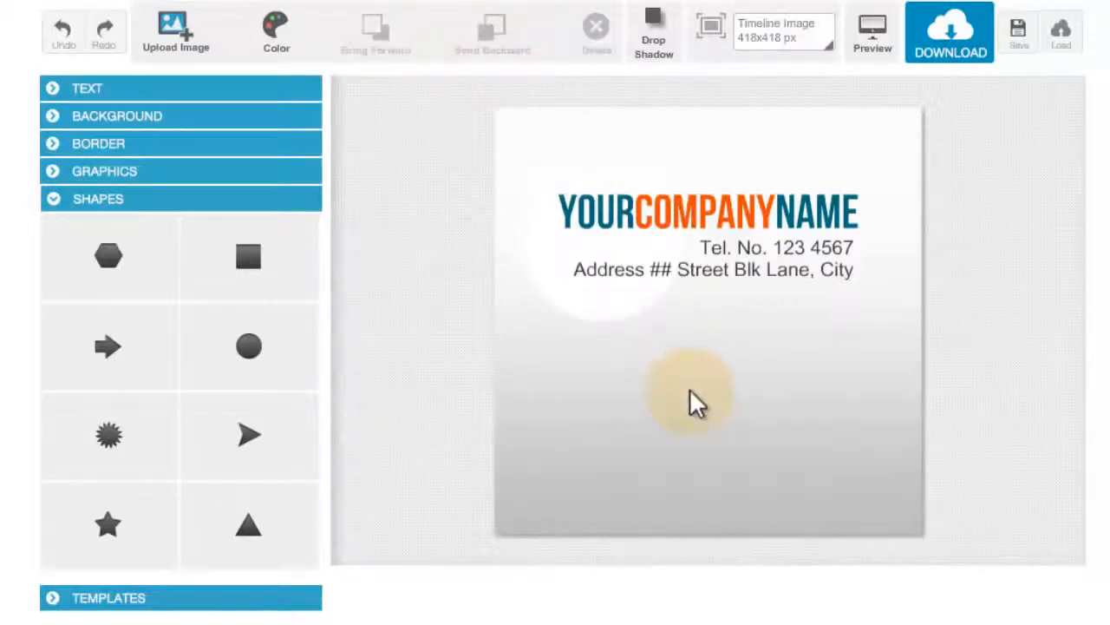
click(623, 316)
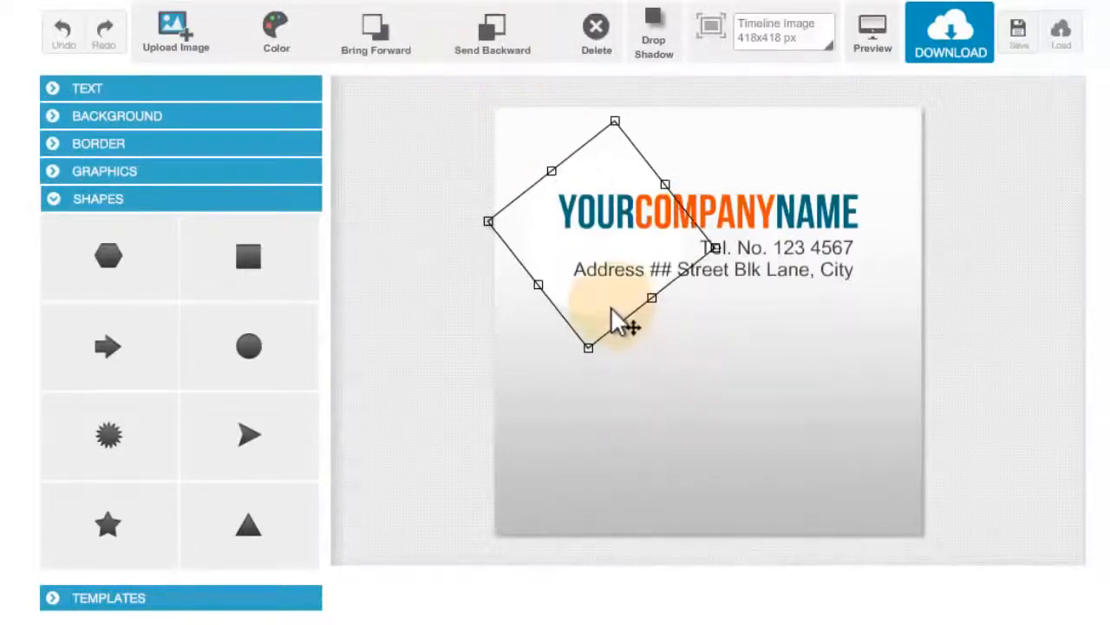
click(665, 385)
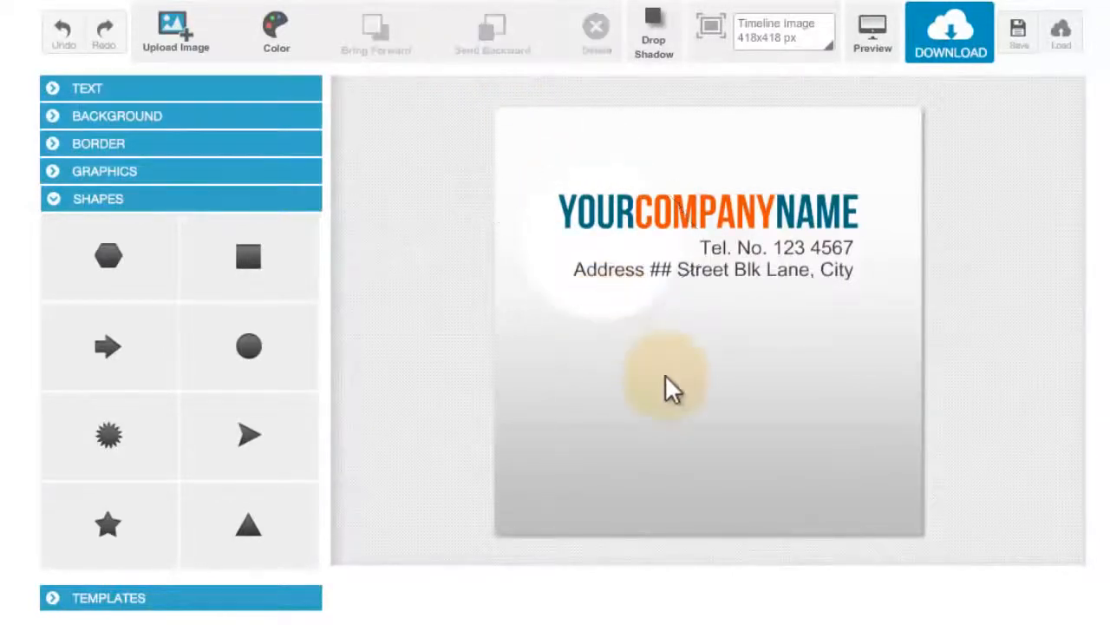
click(631, 301)
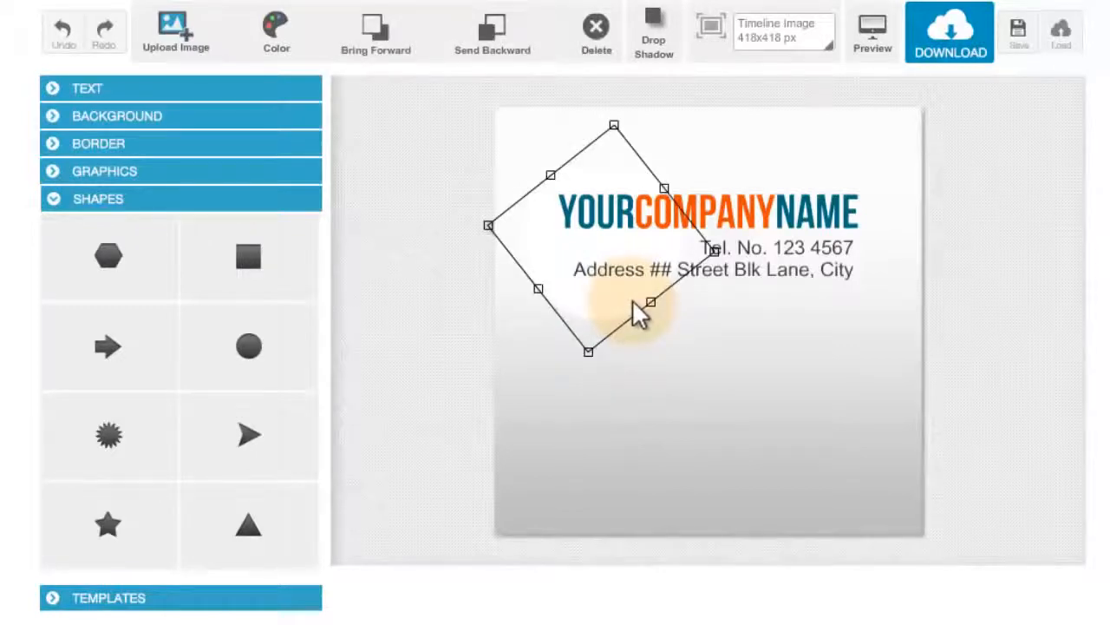
click(658, 327)
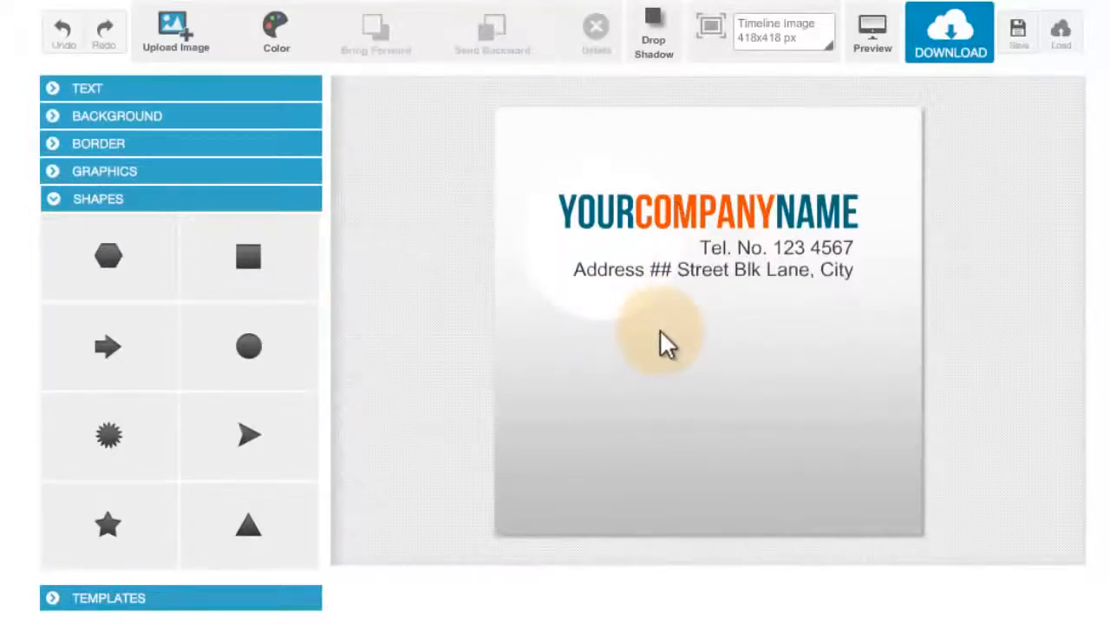
click(617, 320)
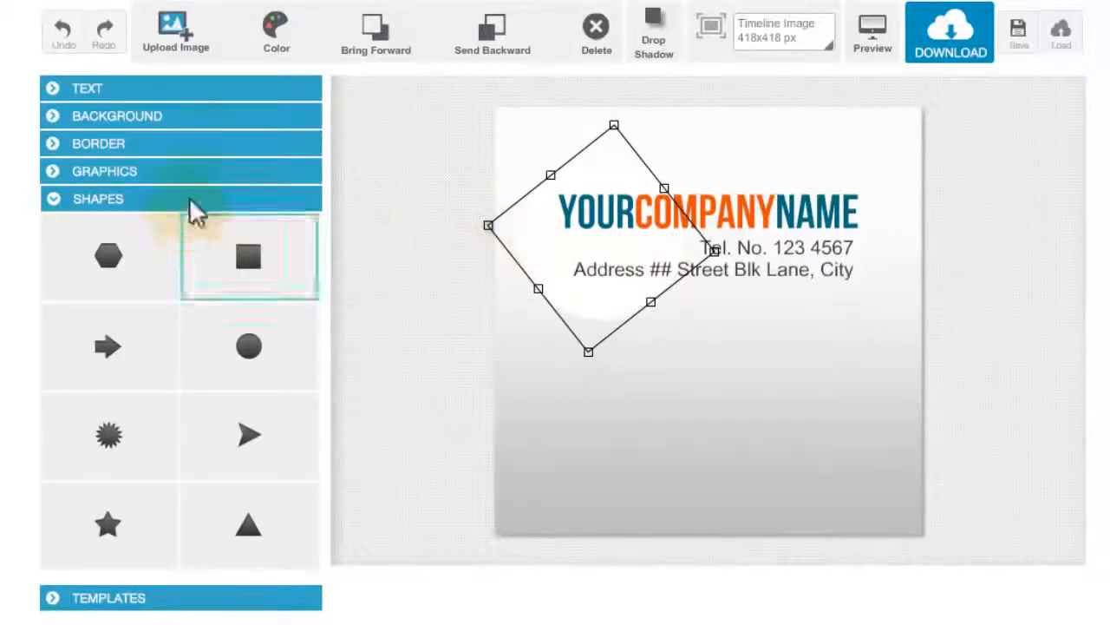
Try a transparent background, restore the white-to-gray gradient and deselect the circle.
click(219, 122)
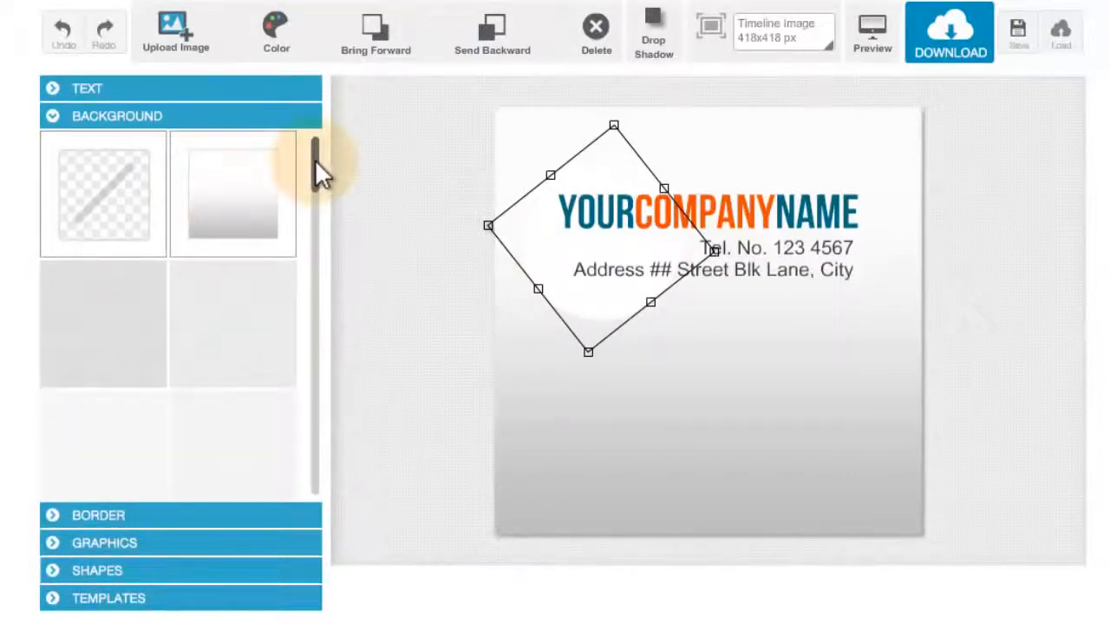
click(110, 191)
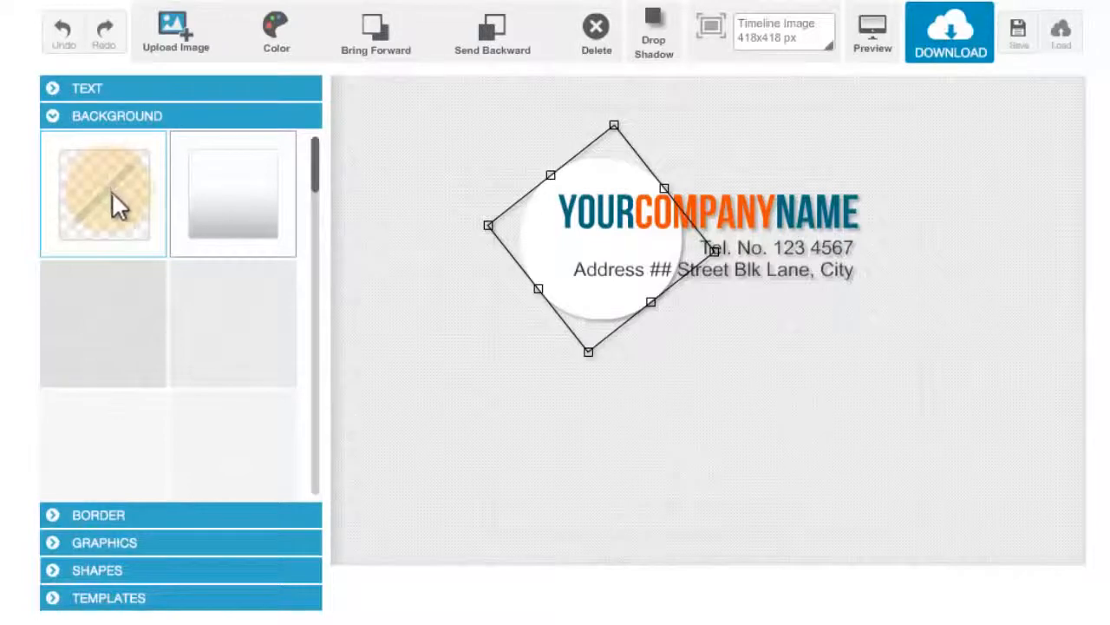
click(192, 196)
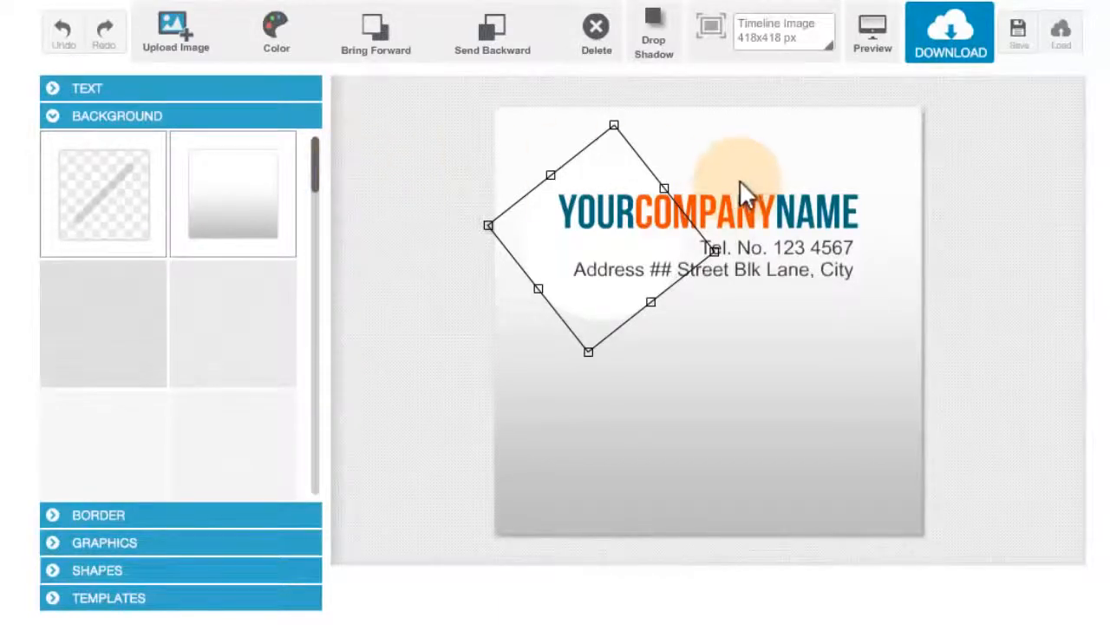
click(848, 476)
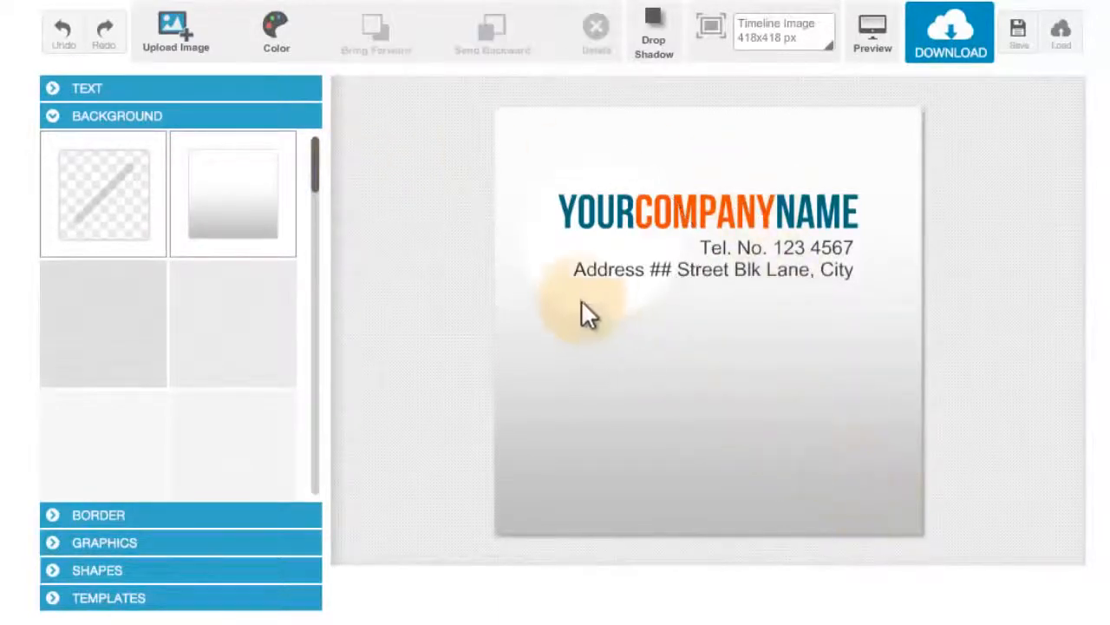
Try red, turquoise and blue as the background gradient's color, then set it back to white.
click(278, 35)
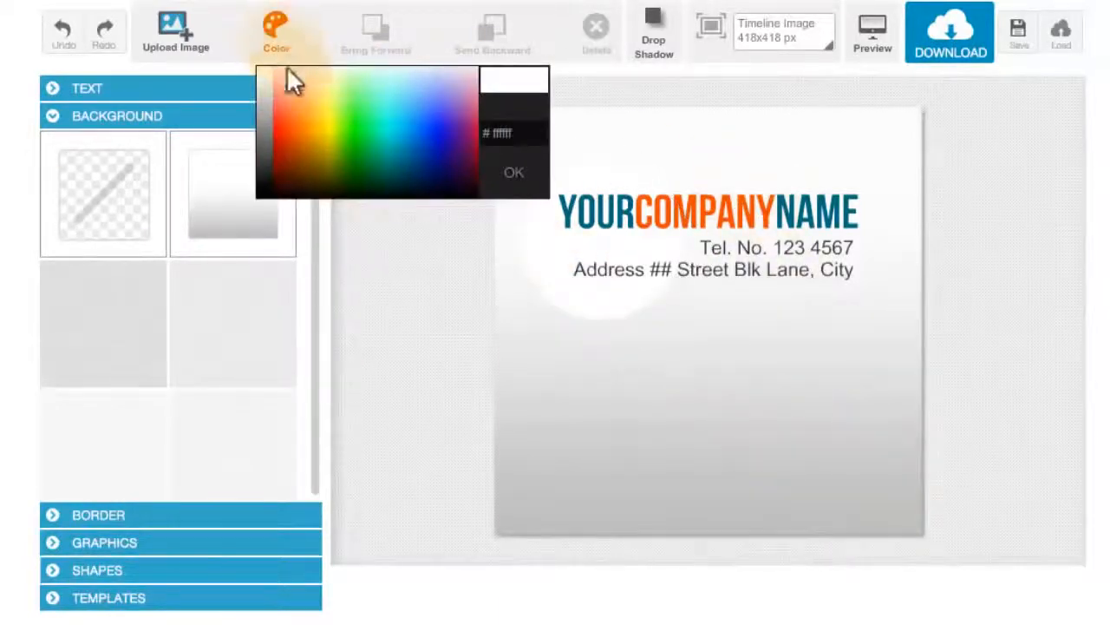
click(280, 156)
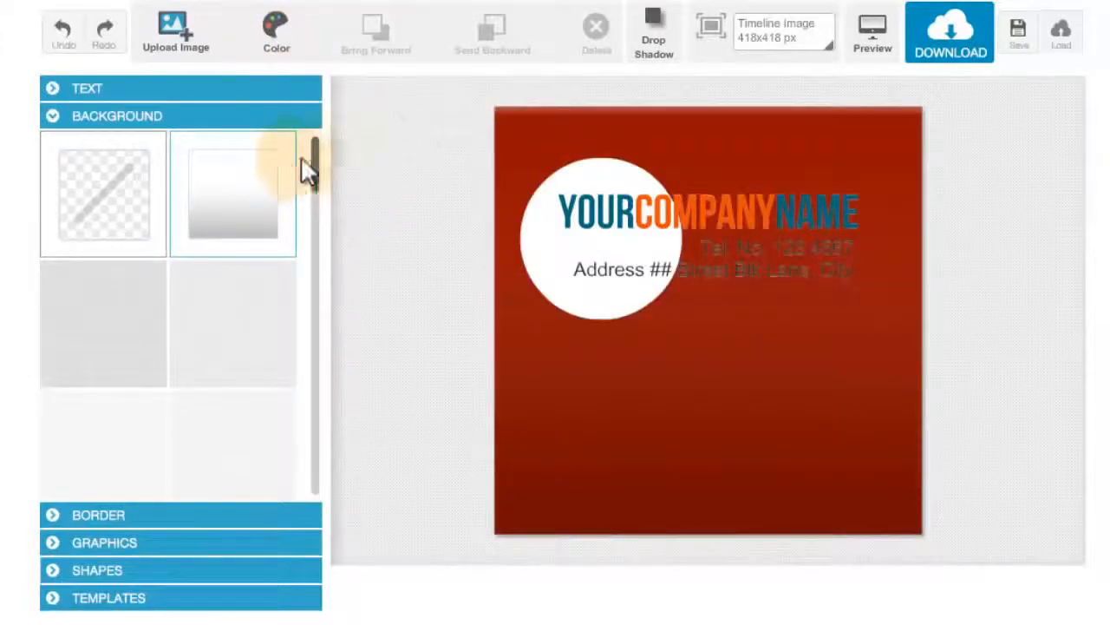
click(289, 42)
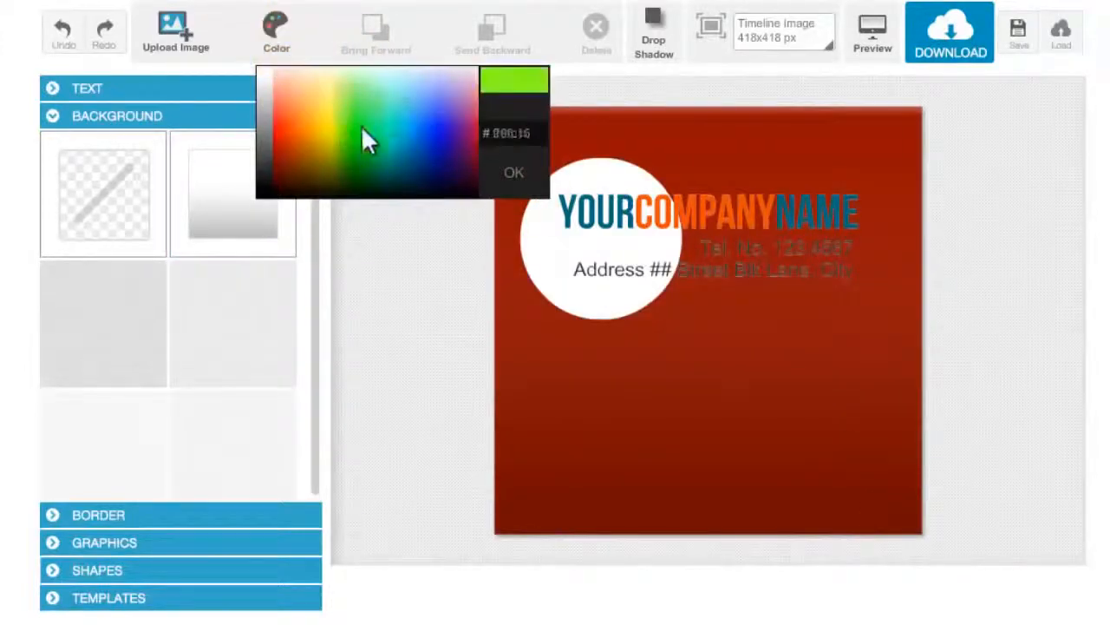
click(385, 138)
click(274, 50)
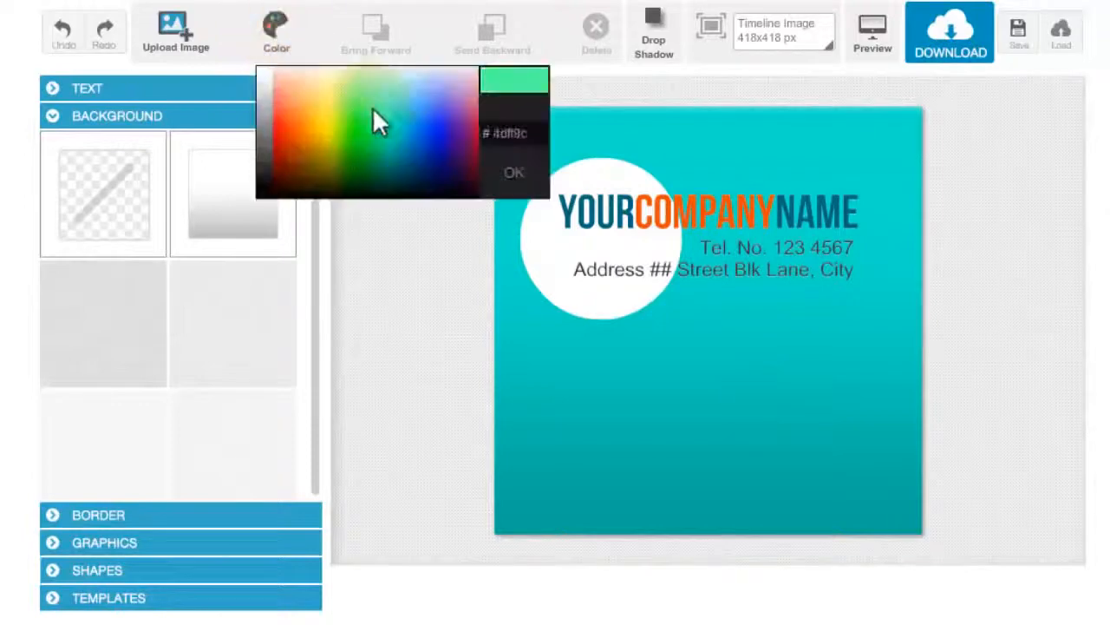
click(445, 130)
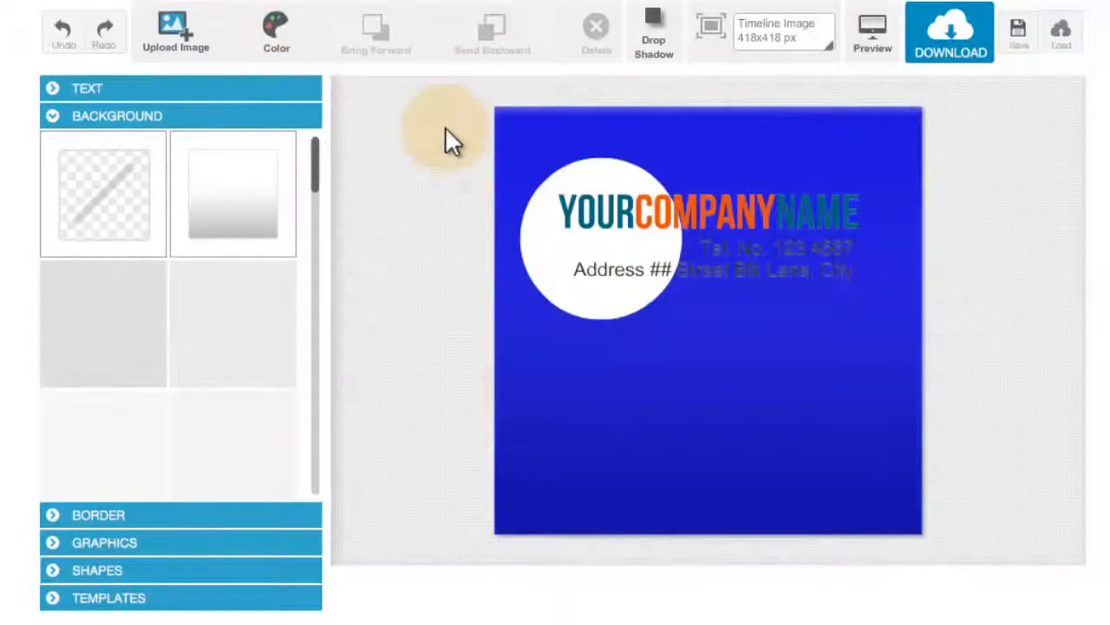
click(272, 33)
click(270, 73)
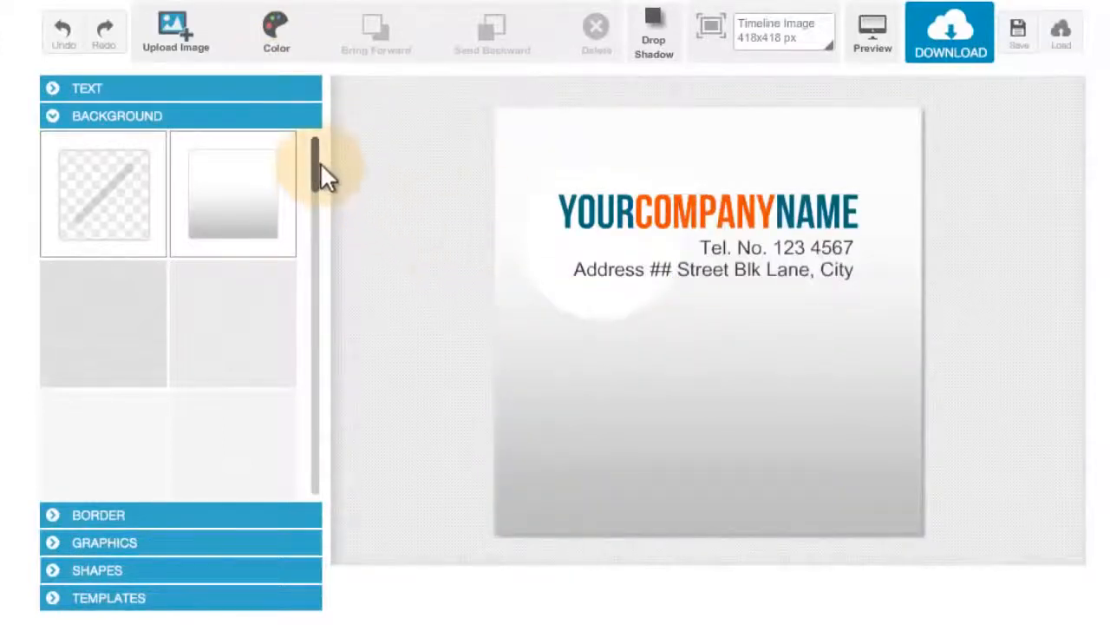
Try several textures over the gradient background and apply the fine dotted pattern.
drag(320, 162, 323, 175)
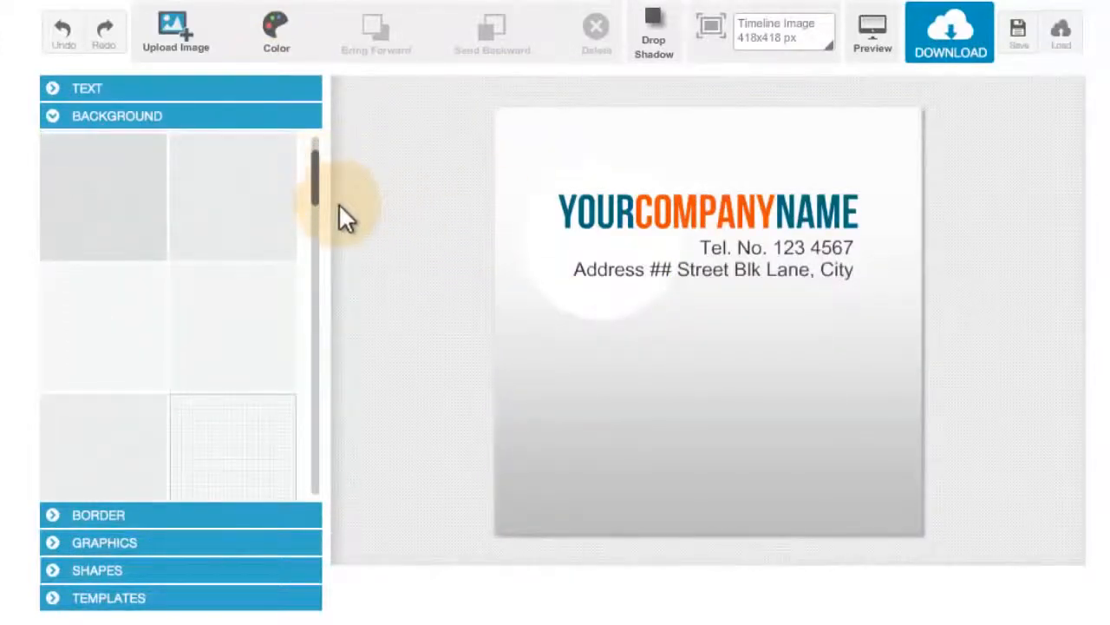
click(273, 194)
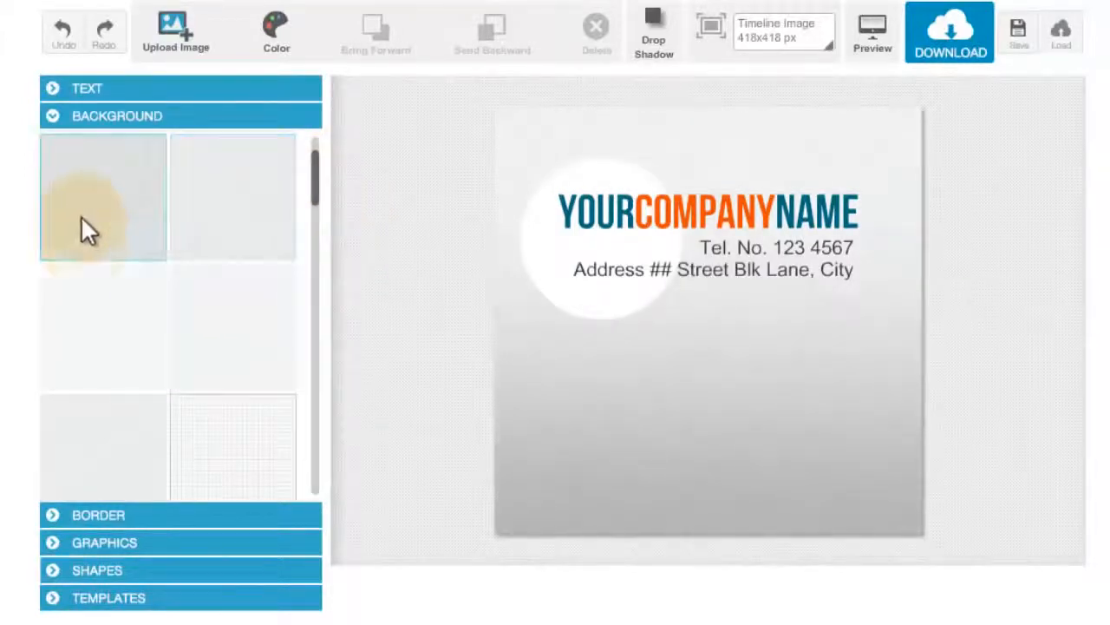
click(88, 244)
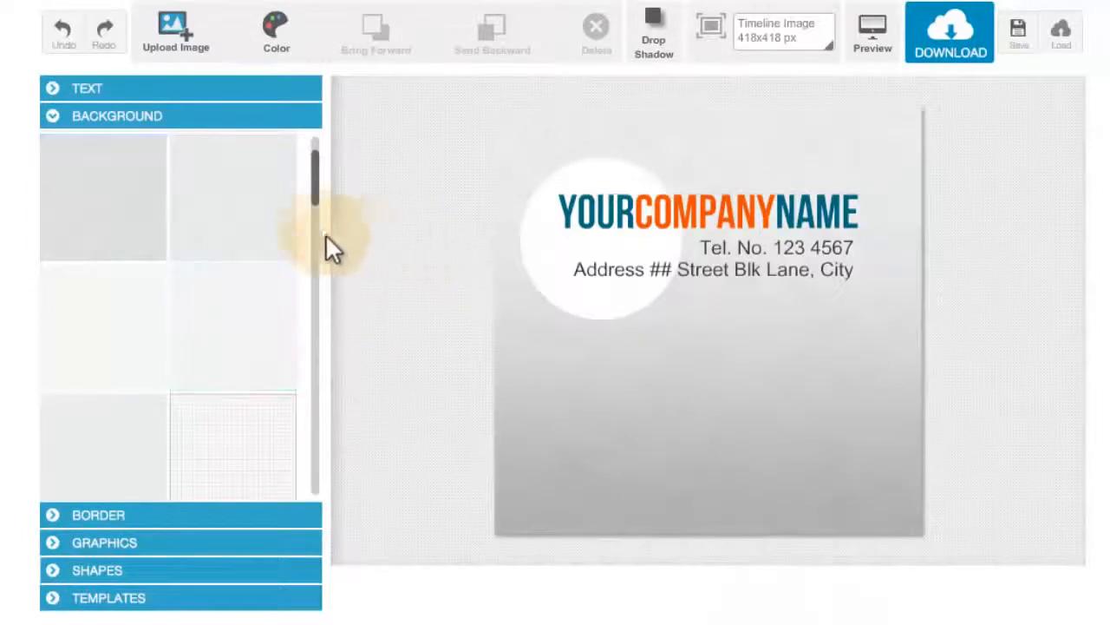
drag(314, 187, 333, 265)
click(265, 323)
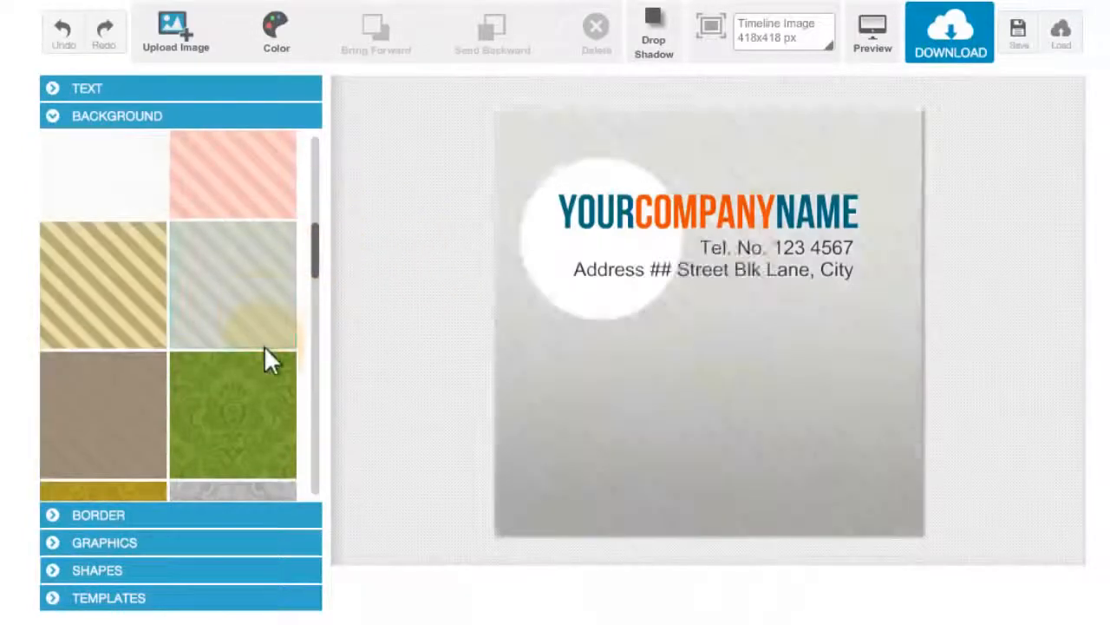
click(145, 189)
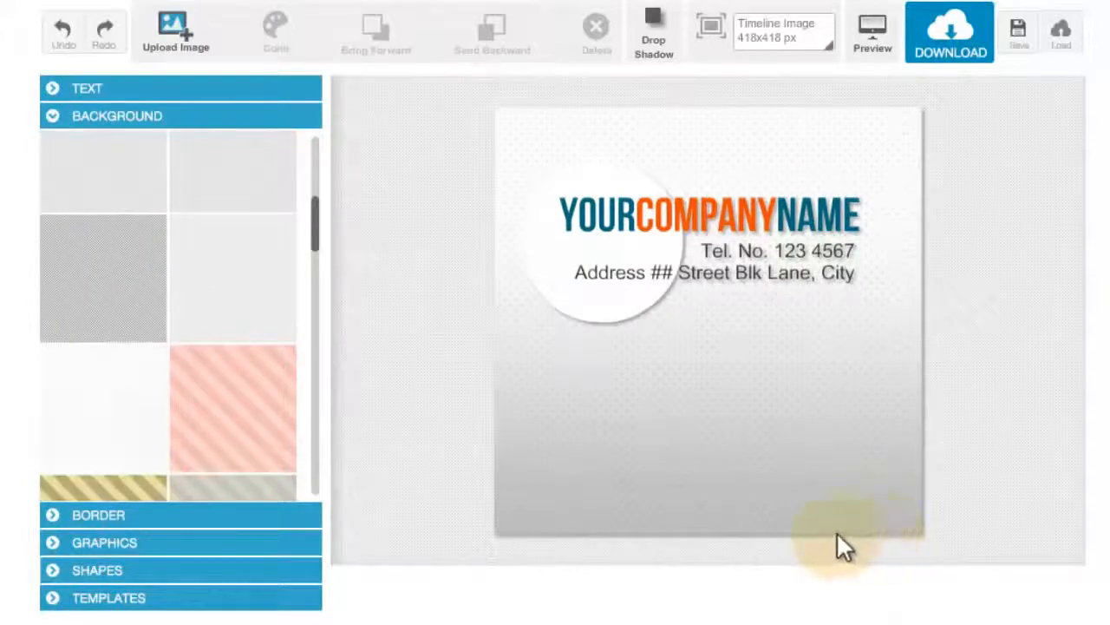
Add a square shape, enlarge it beyond the canvas size and move it to cover the whole canvas.
click(271, 576)
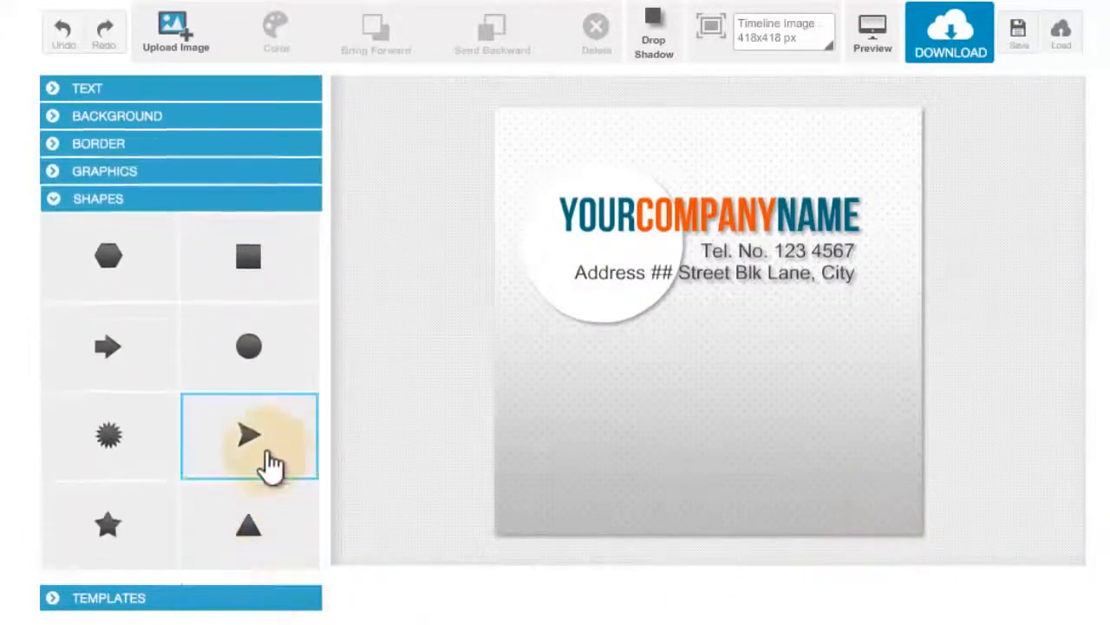
click(260, 280)
click(527, 128)
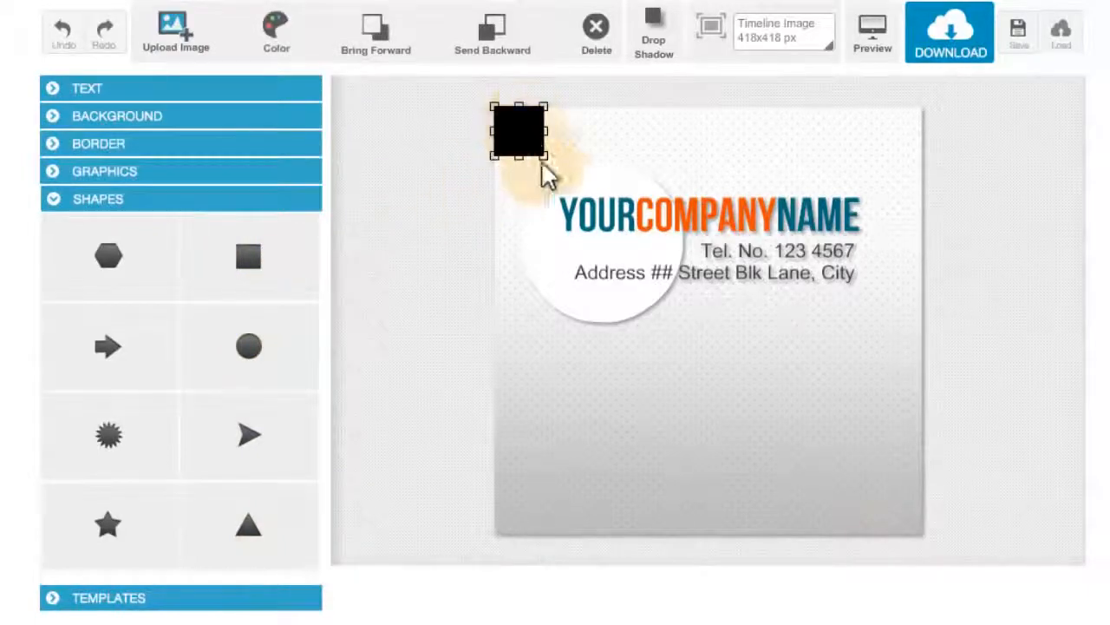
drag(544, 158, 783, 404)
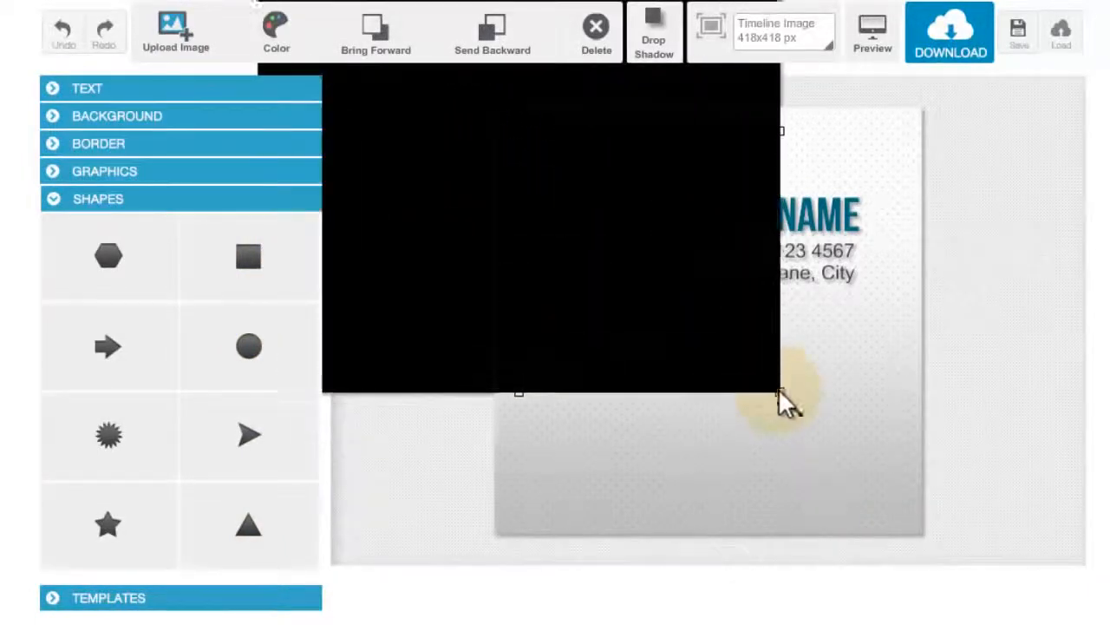
drag(758, 263, 766, 298)
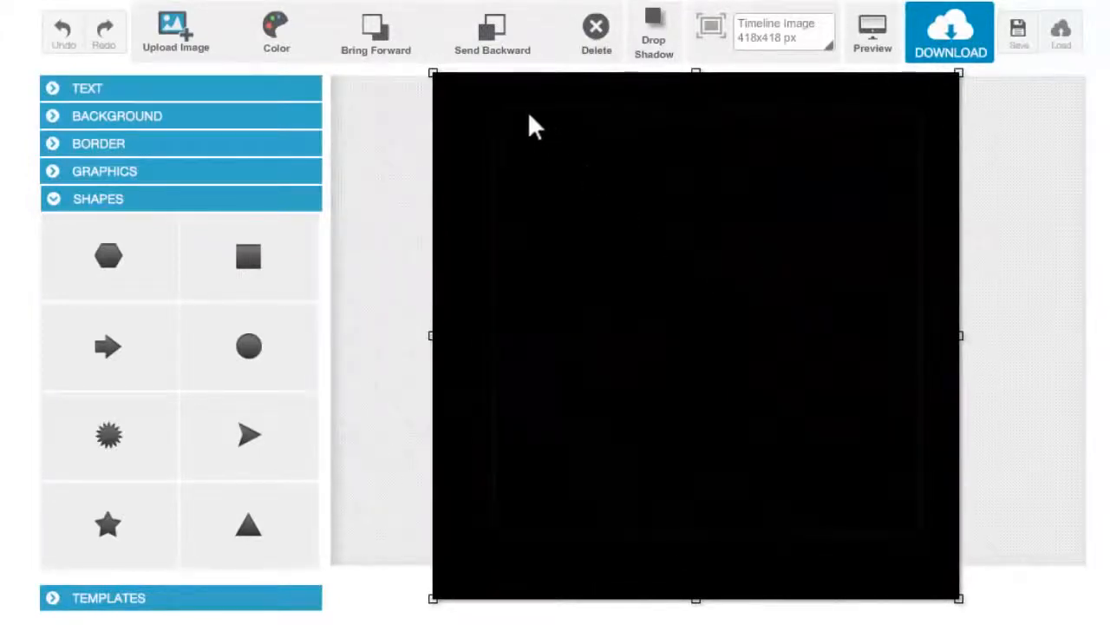
Color the large square gray (a3a3a3) and send it backward behind the circle and text.
click(282, 46)
click(267, 129)
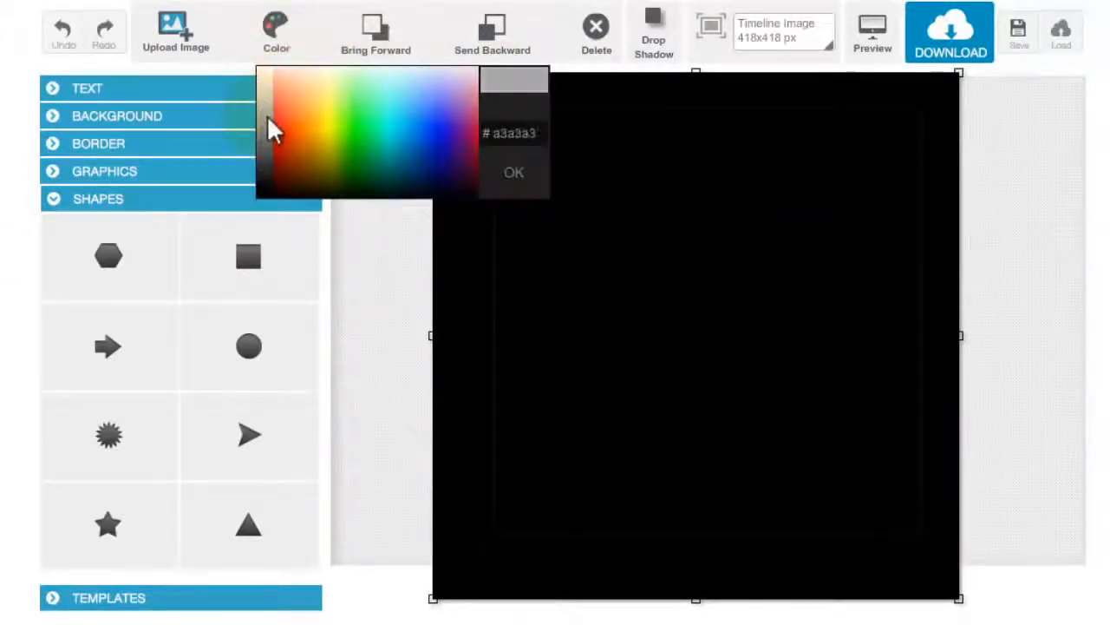
click(268, 116)
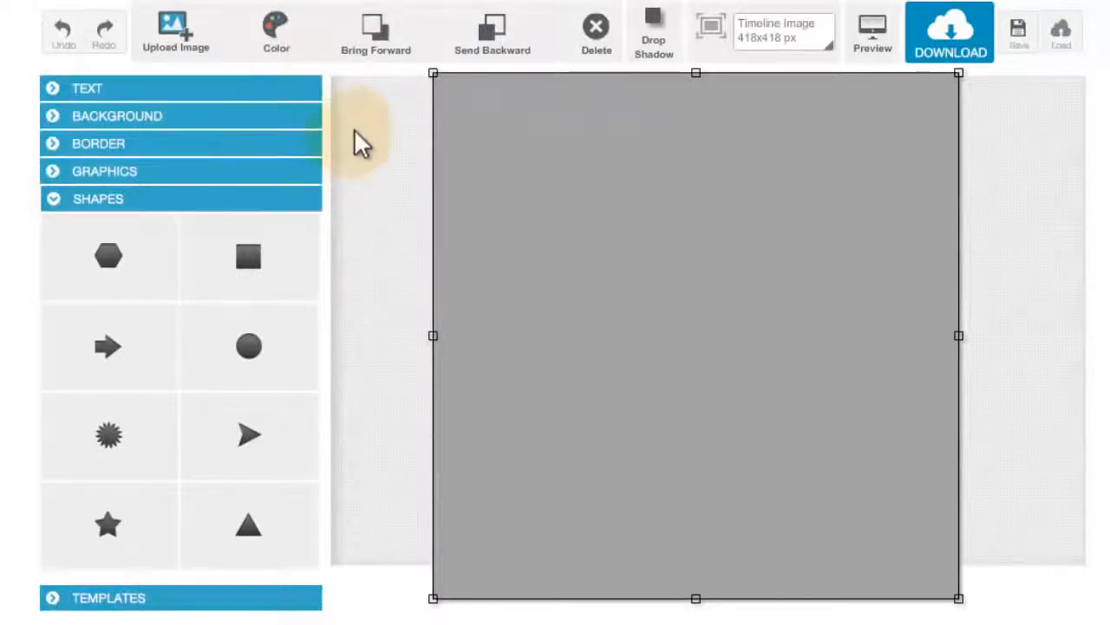
click(523, 37)
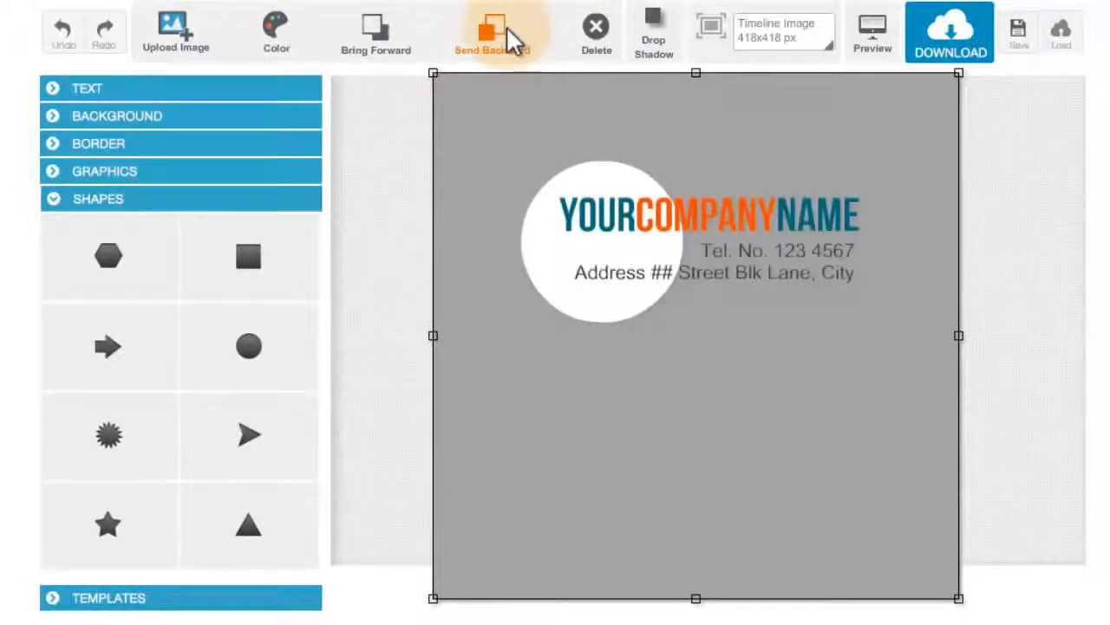
Recolor the large square white, adjust its size slightly, and preview the design.
click(280, 36)
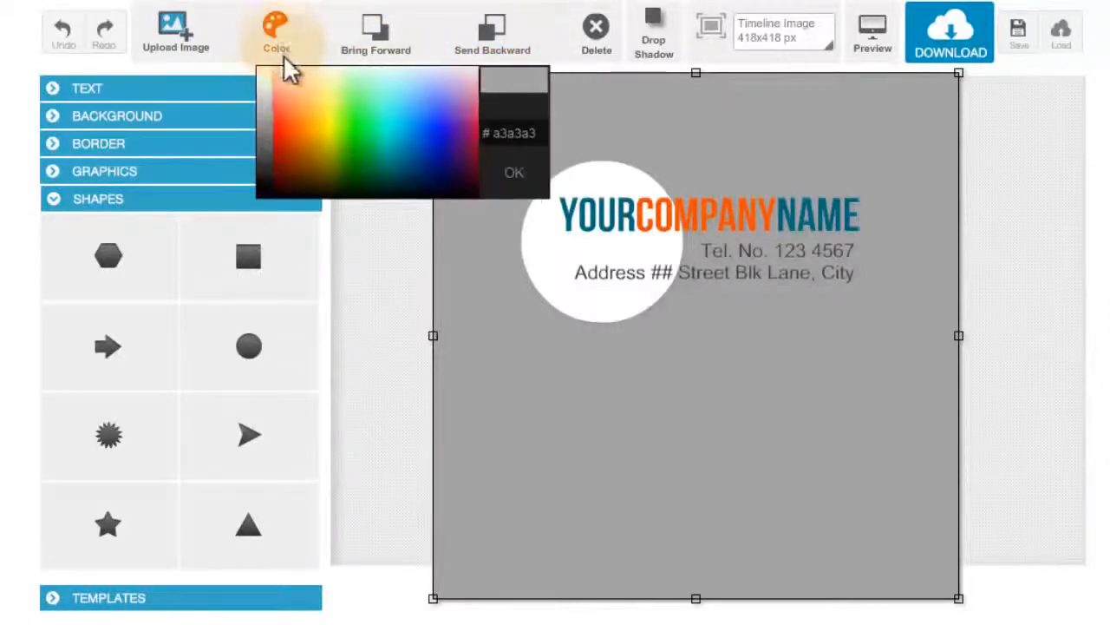
click(270, 74)
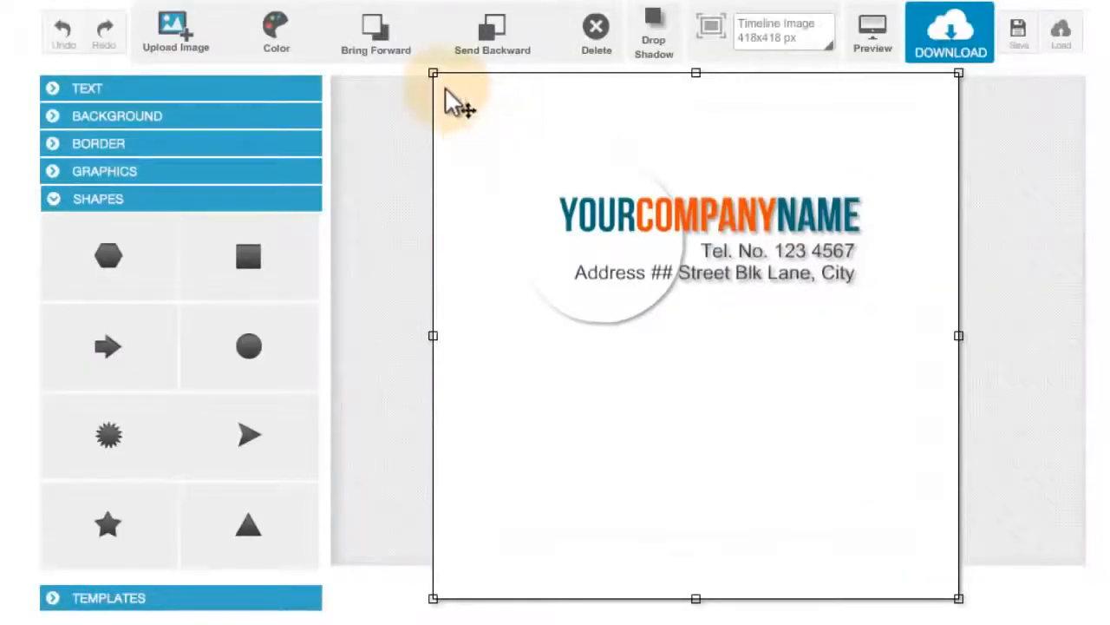
drag(427, 71, 397, 74)
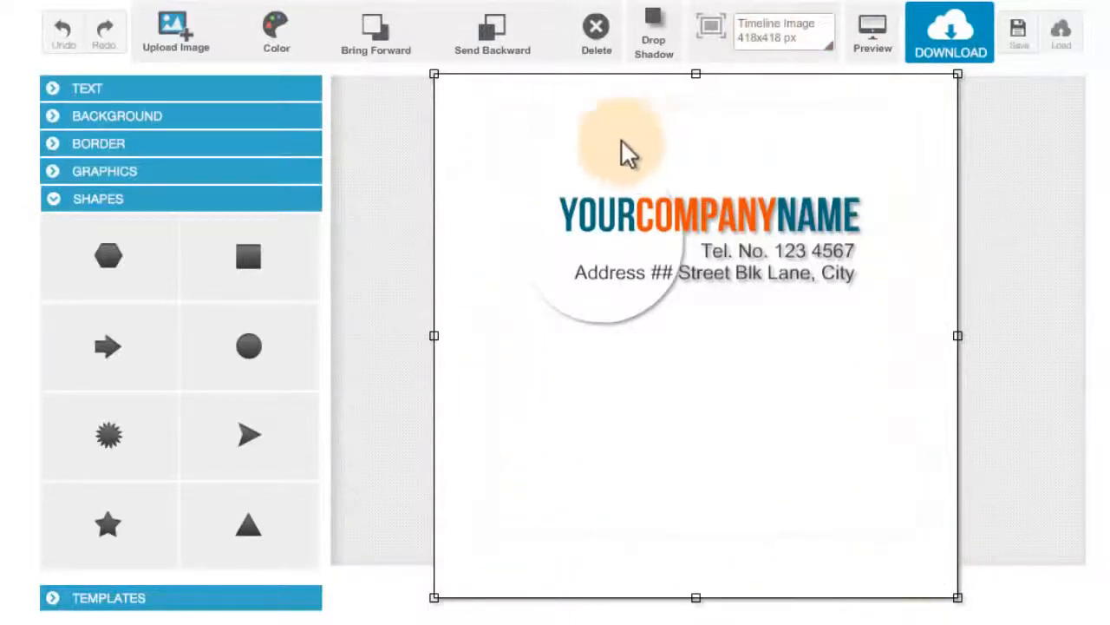
click(857, 52)
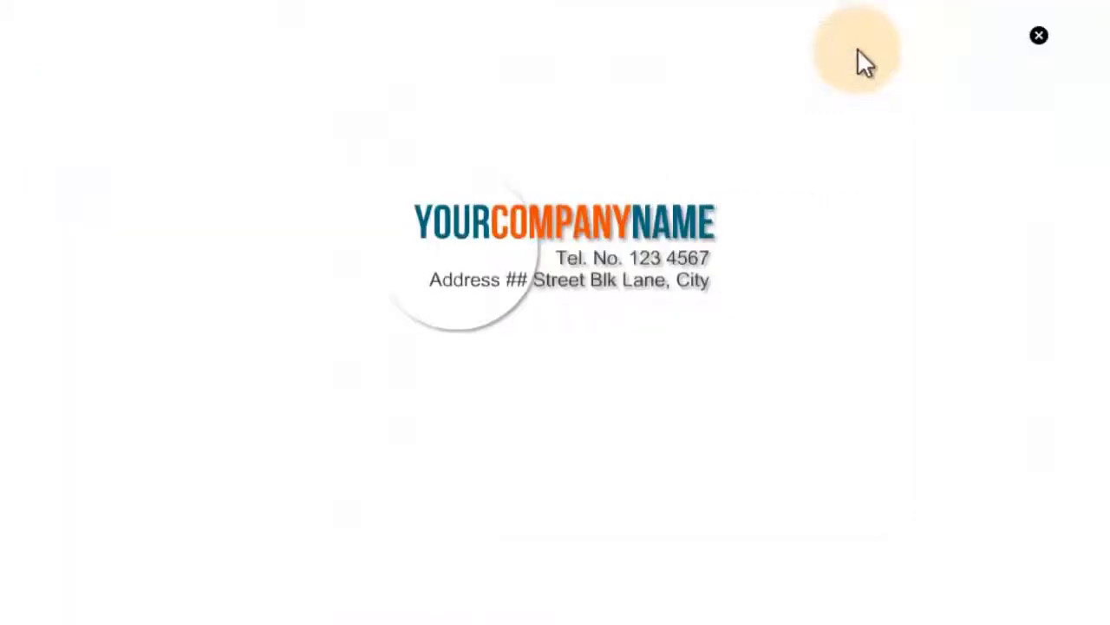
click(1037, 41)
Recolor the large square bright green and preview the design.
click(546, 115)
click(457, 107)
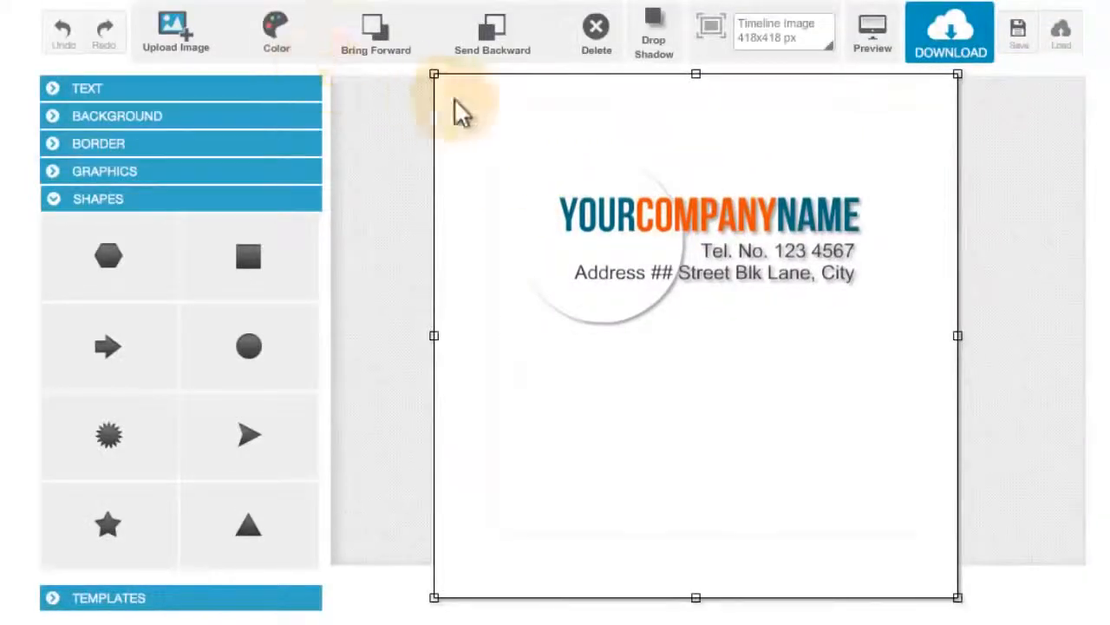
click(280, 36)
click(366, 117)
click(483, 146)
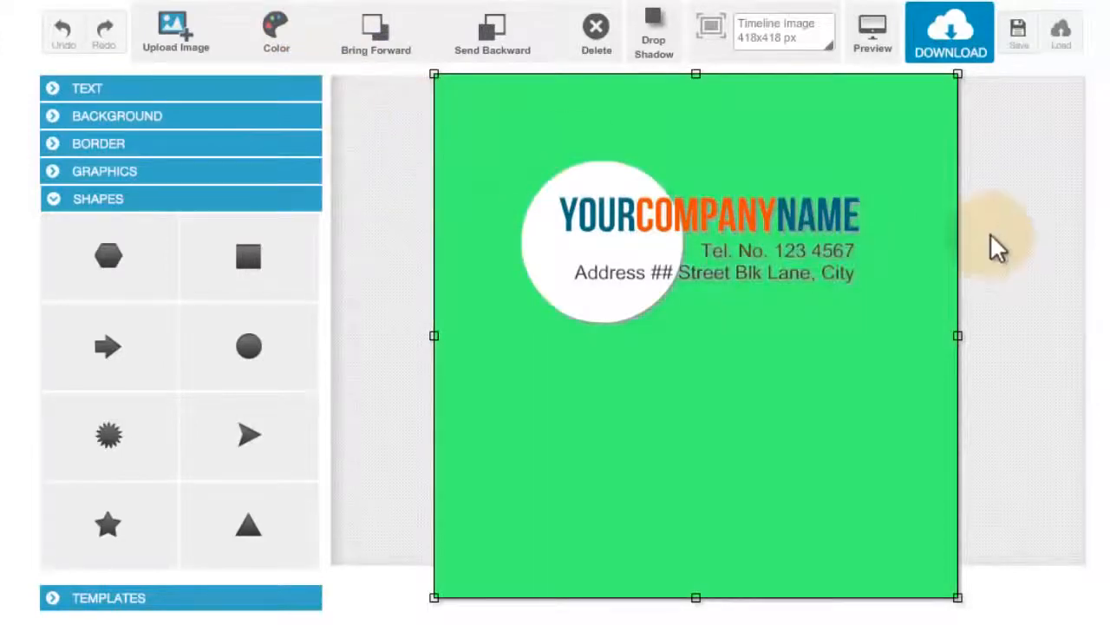
click(880, 47)
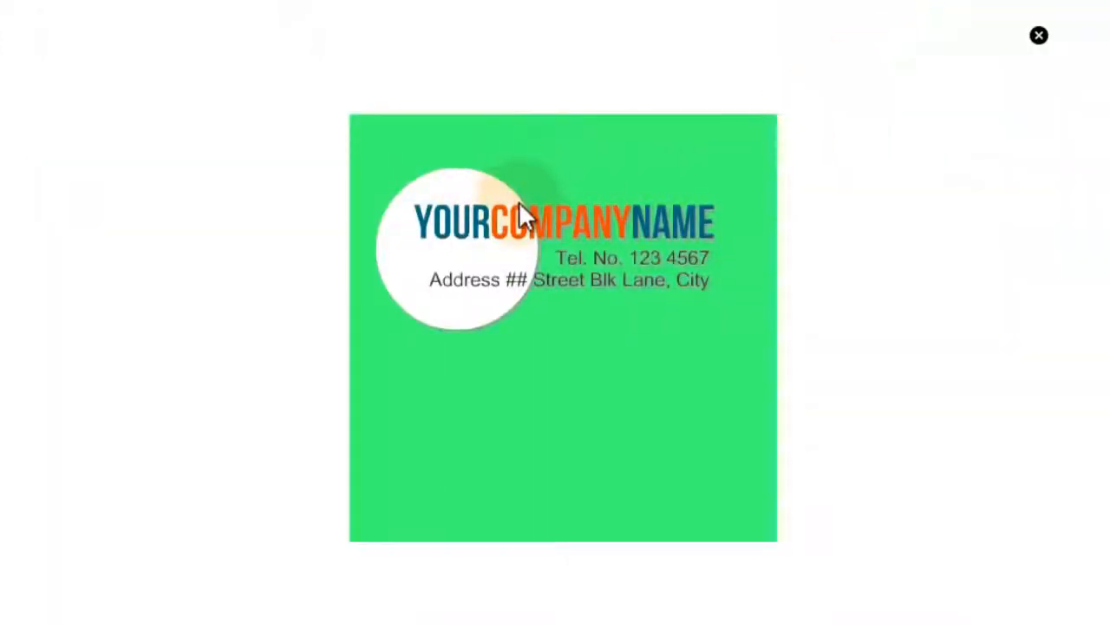
click(1041, 39)
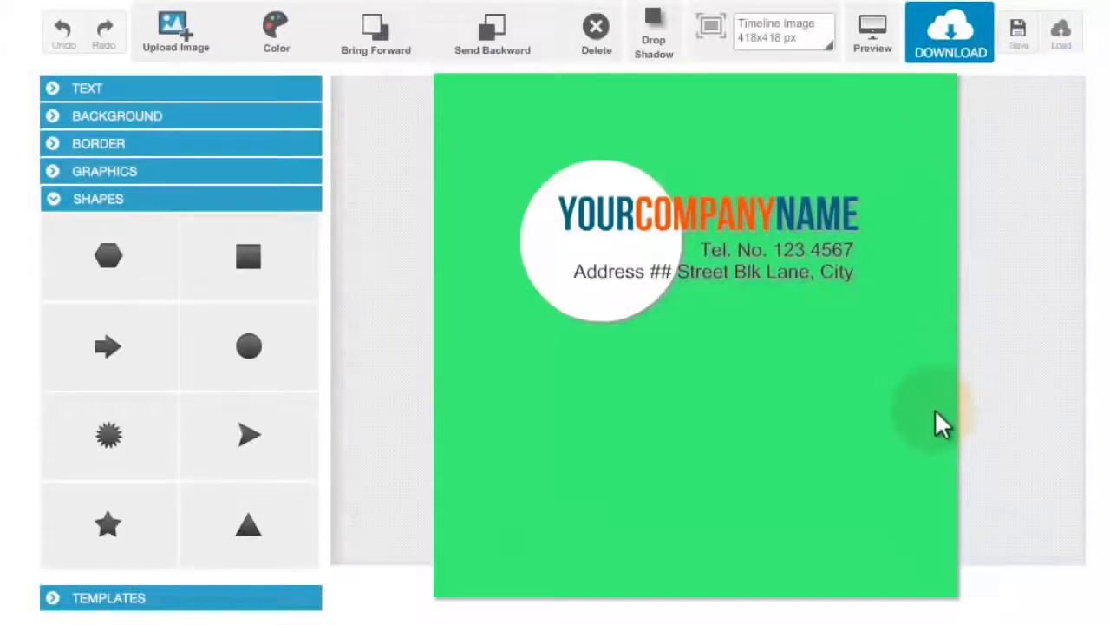
Delete the large green square covering the canvas.
click(927, 590)
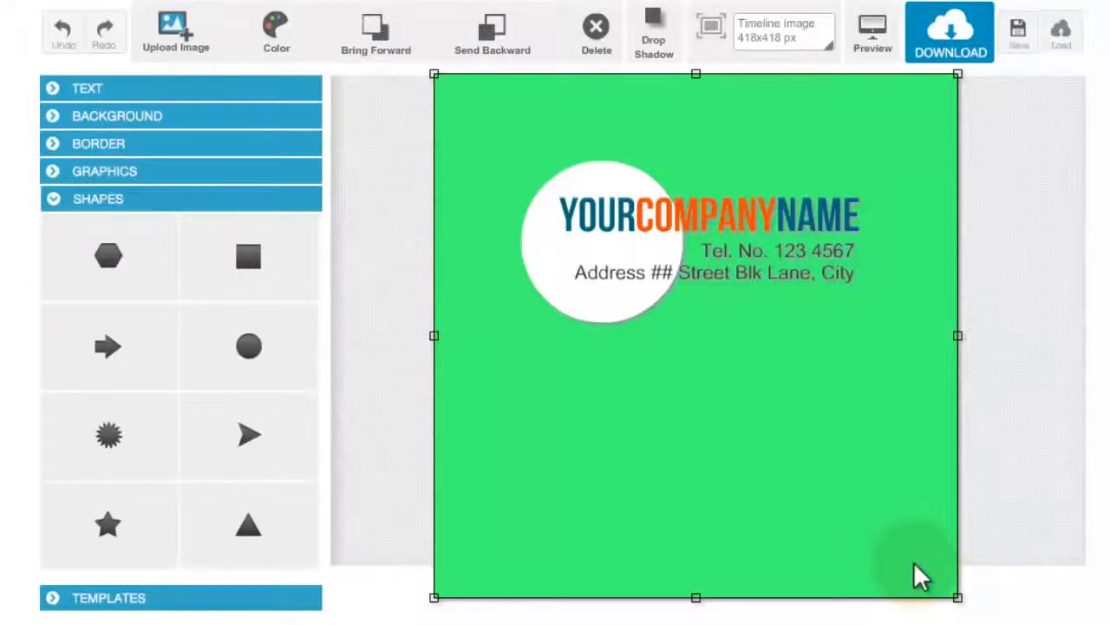
click(263, 279)
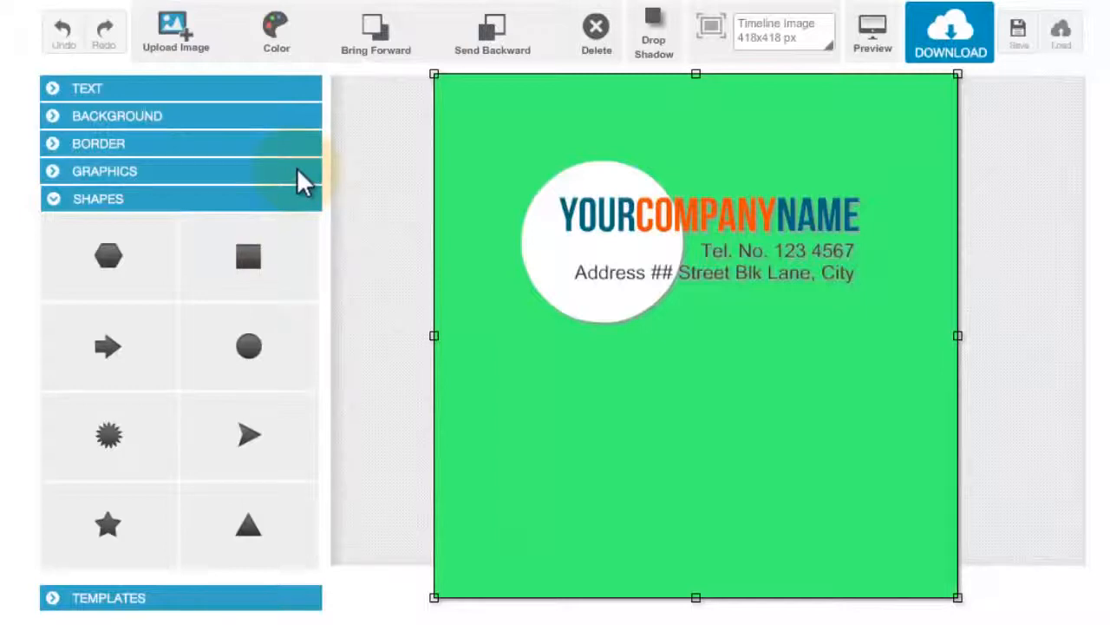
click(605, 45)
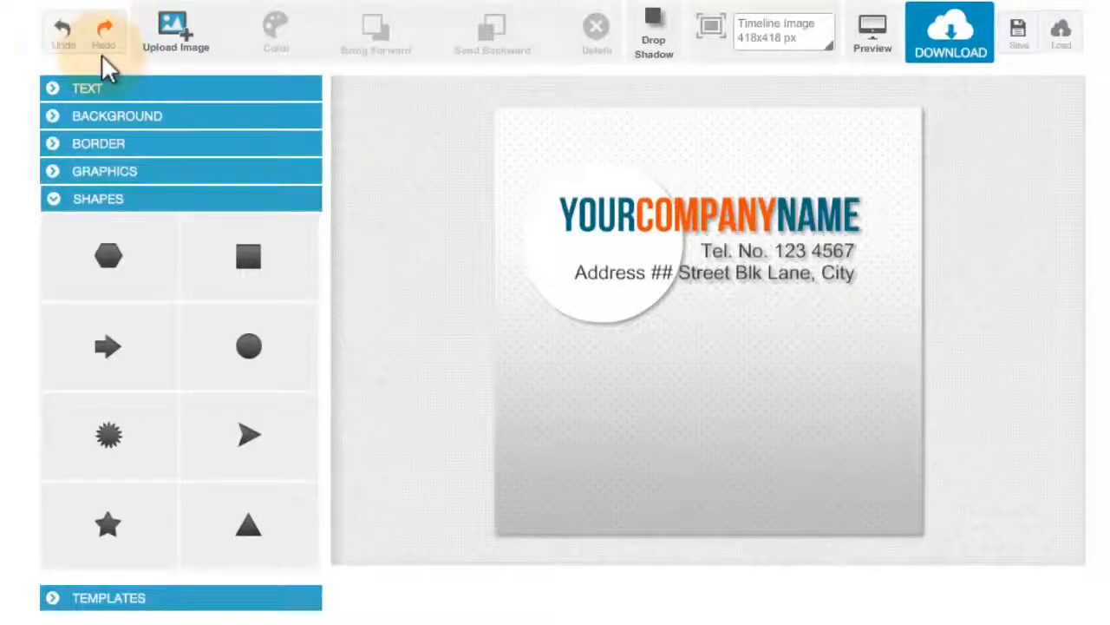
Try a gray border and a teal border around the canvas.
click(192, 149)
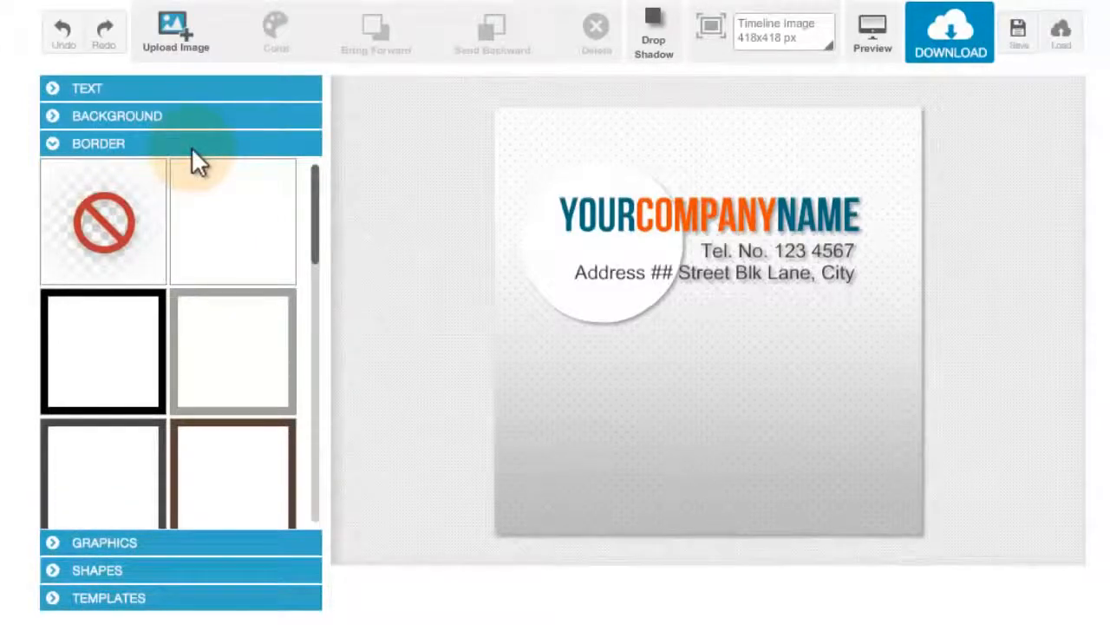
drag(321, 227, 317, 185)
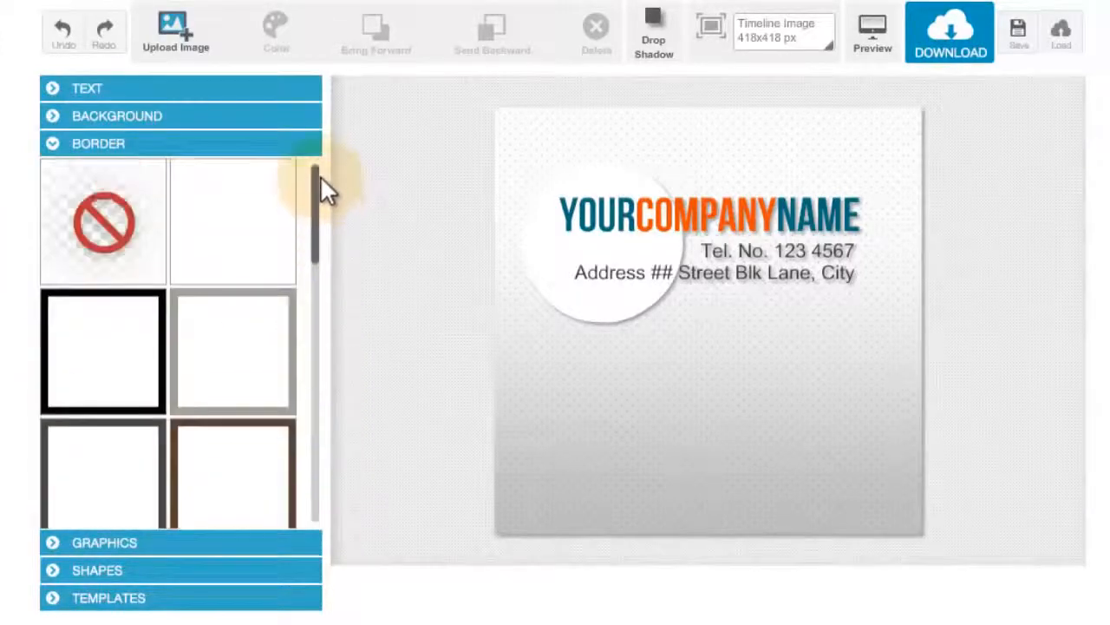
click(257, 303)
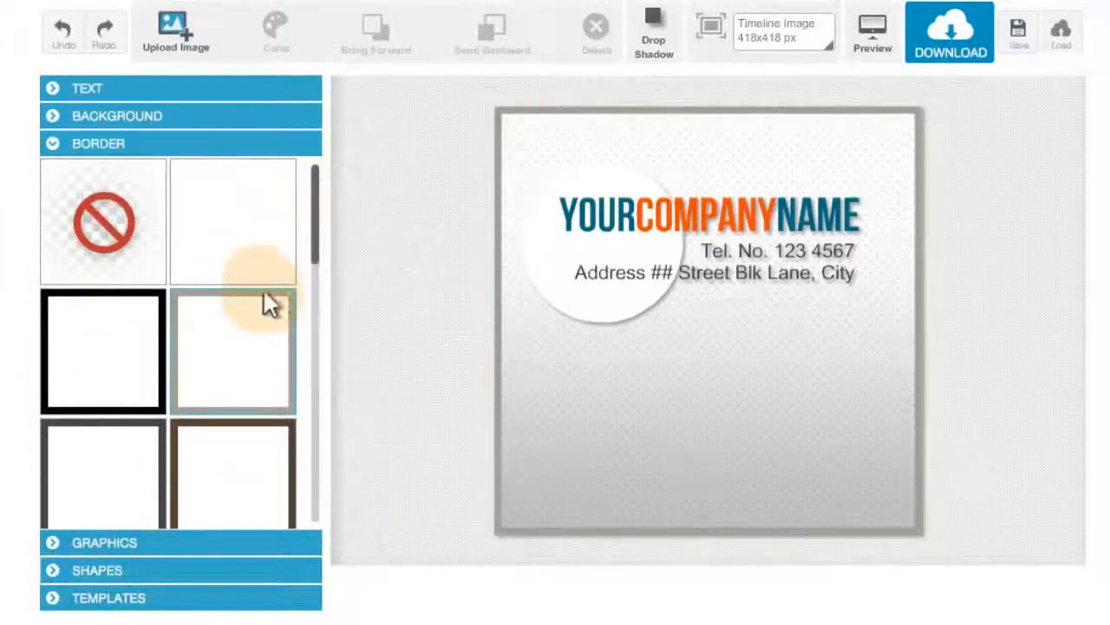
drag(317, 247, 317, 314)
scroll(321, 322, down, 1)
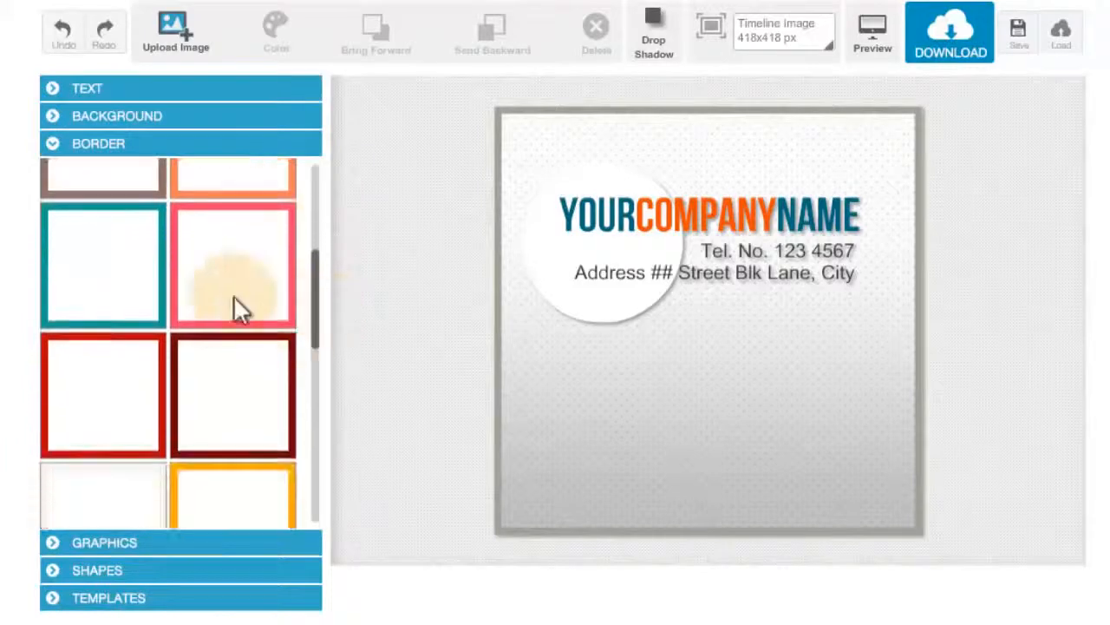
click(134, 294)
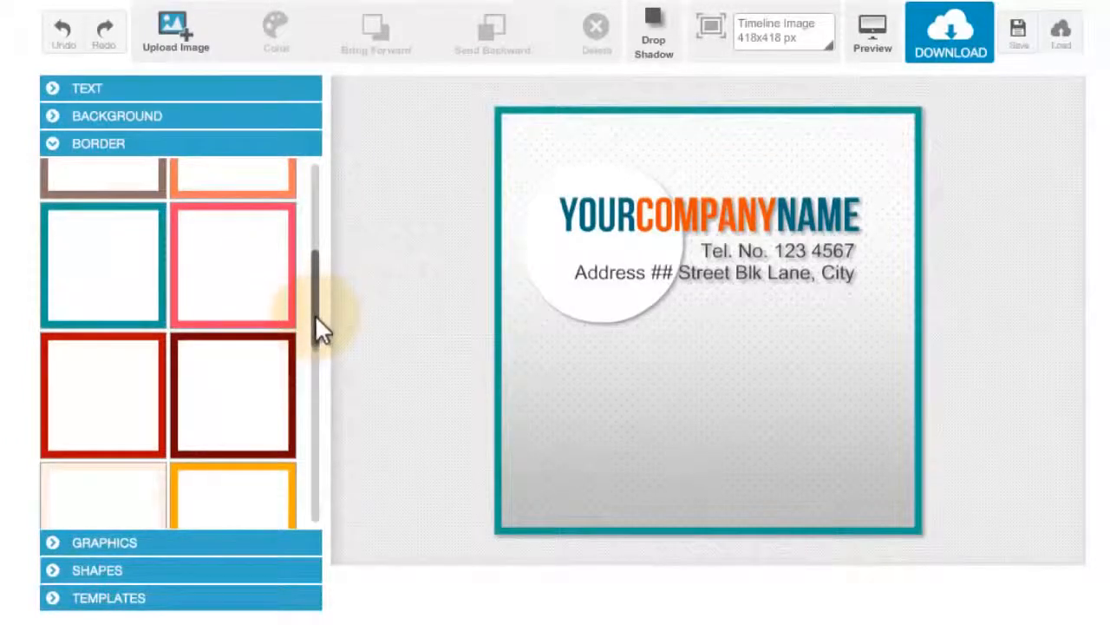
Try a dark green border around the canvas and remove the border again.
drag(320, 320, 310, 421)
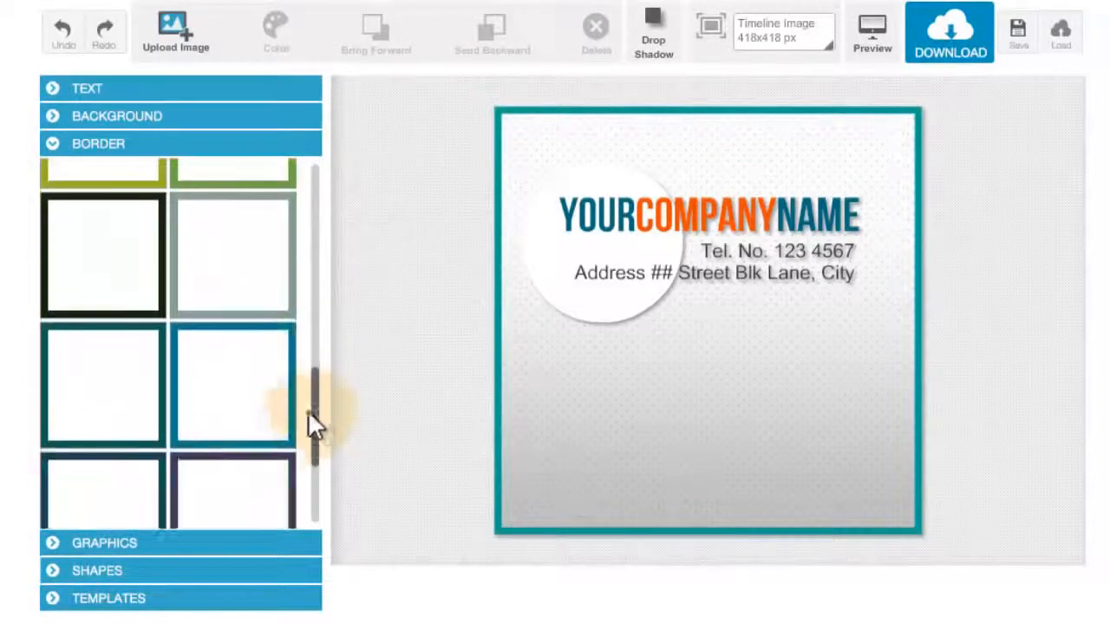
click(105, 405)
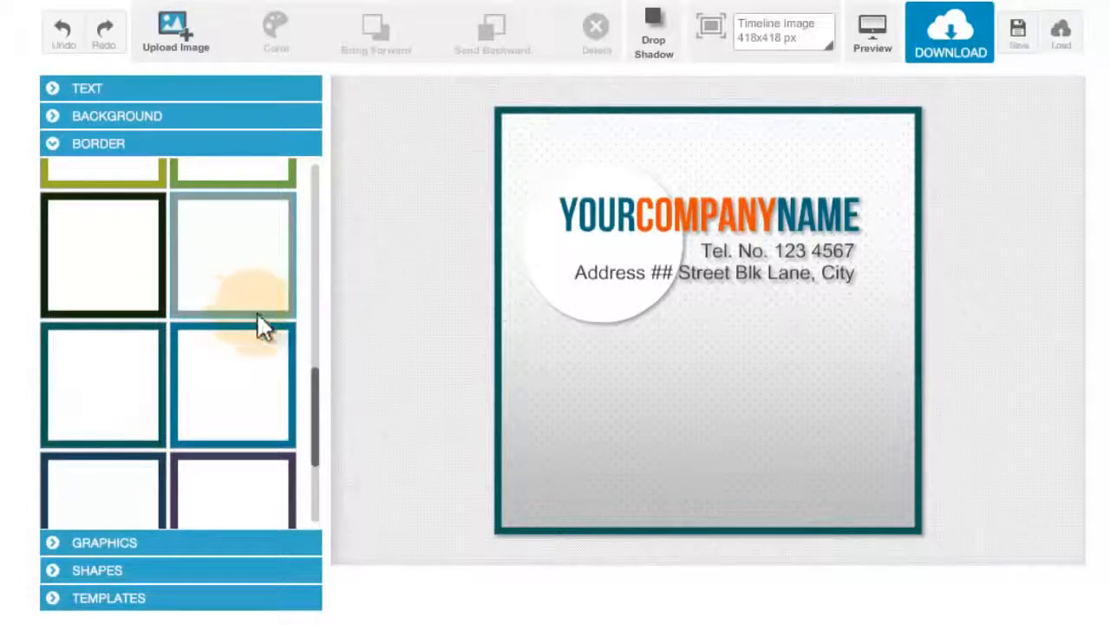
drag(315, 441, 295, 221)
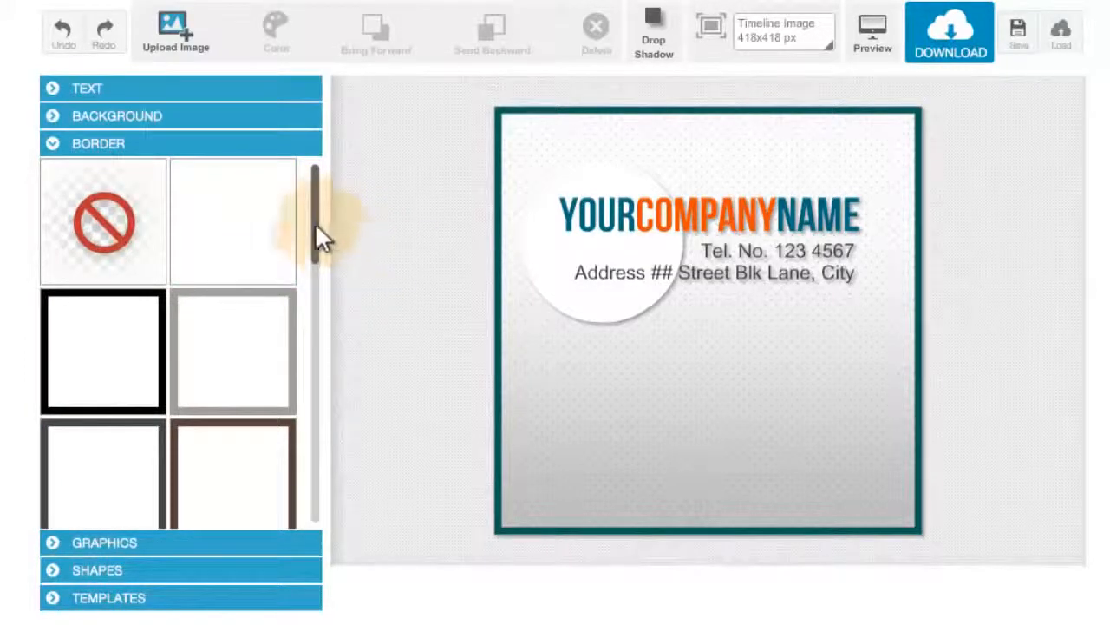
click(137, 243)
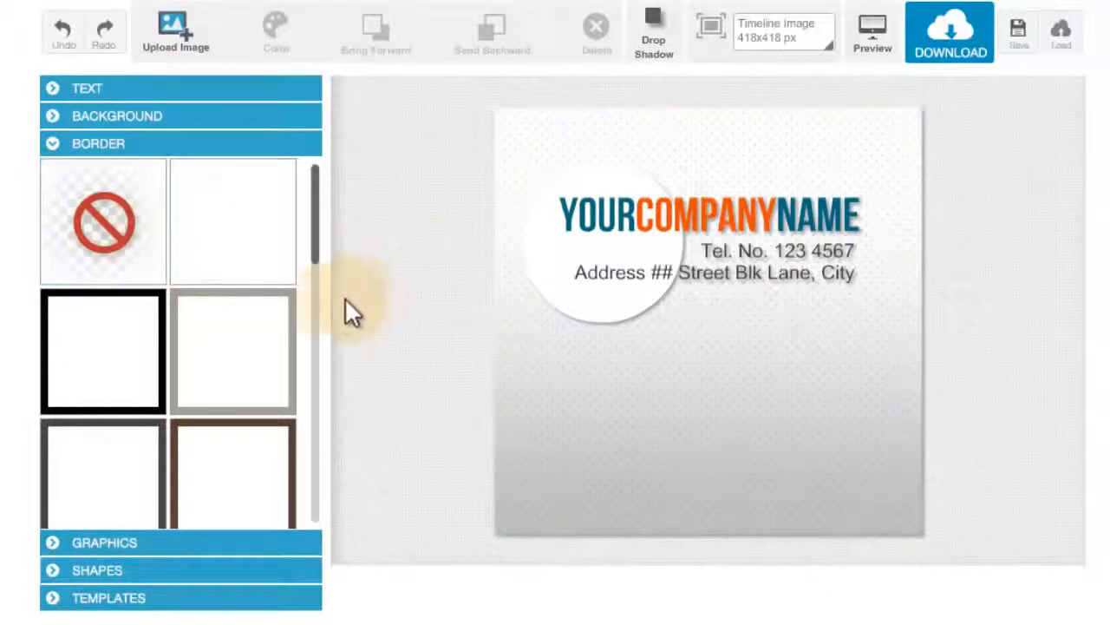
Browse the available graphics categories, including the Ribbons and Devices collections.
click(216, 540)
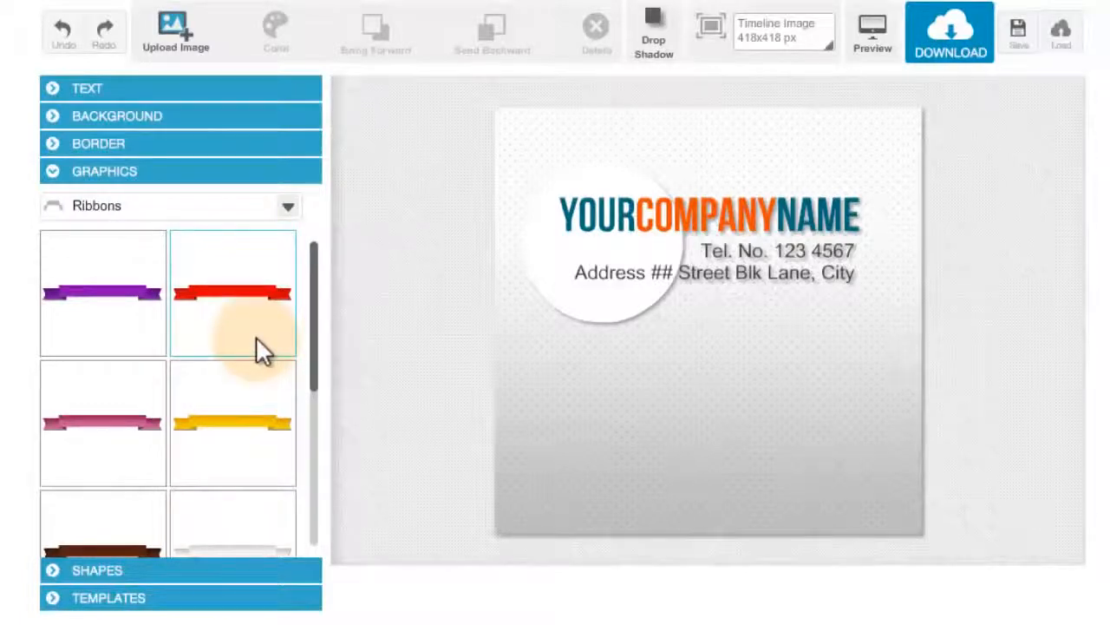
click(287, 208)
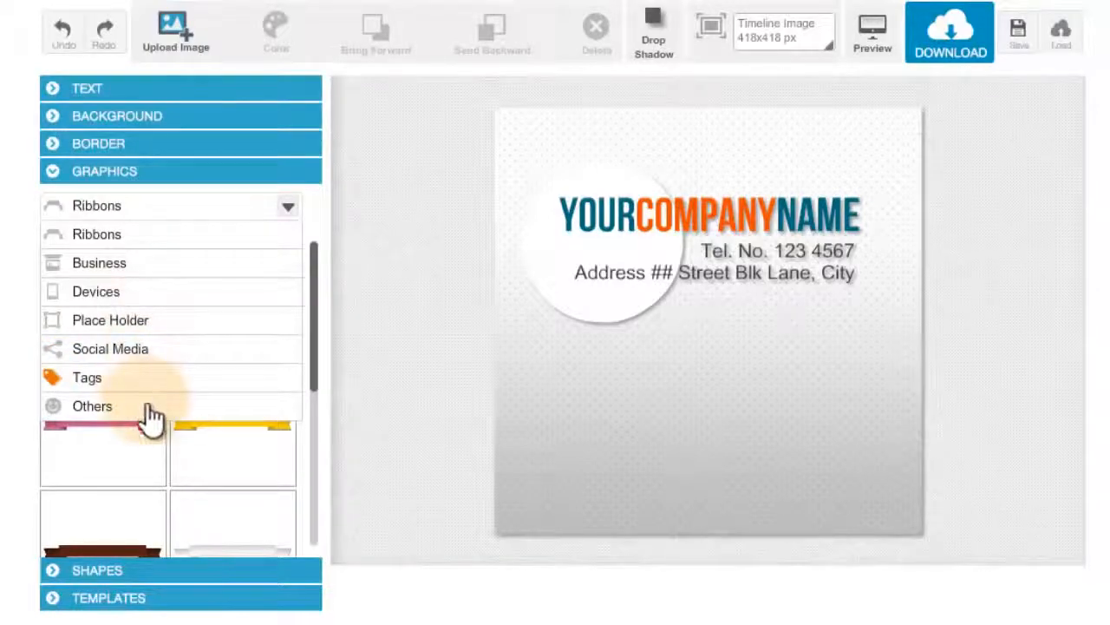
click(292, 208)
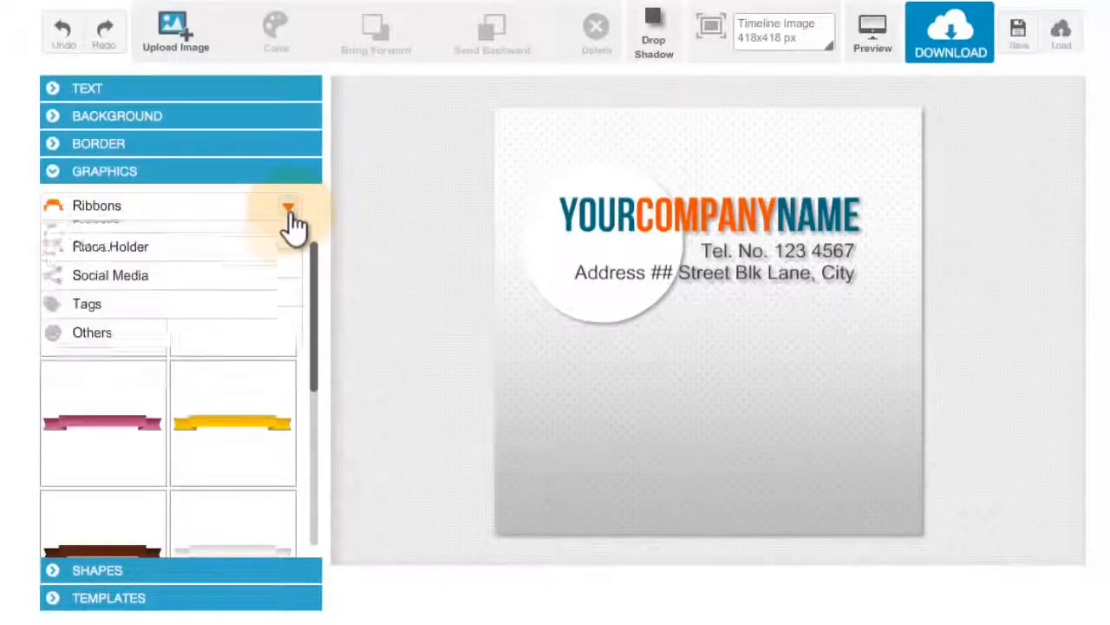
click(291, 213)
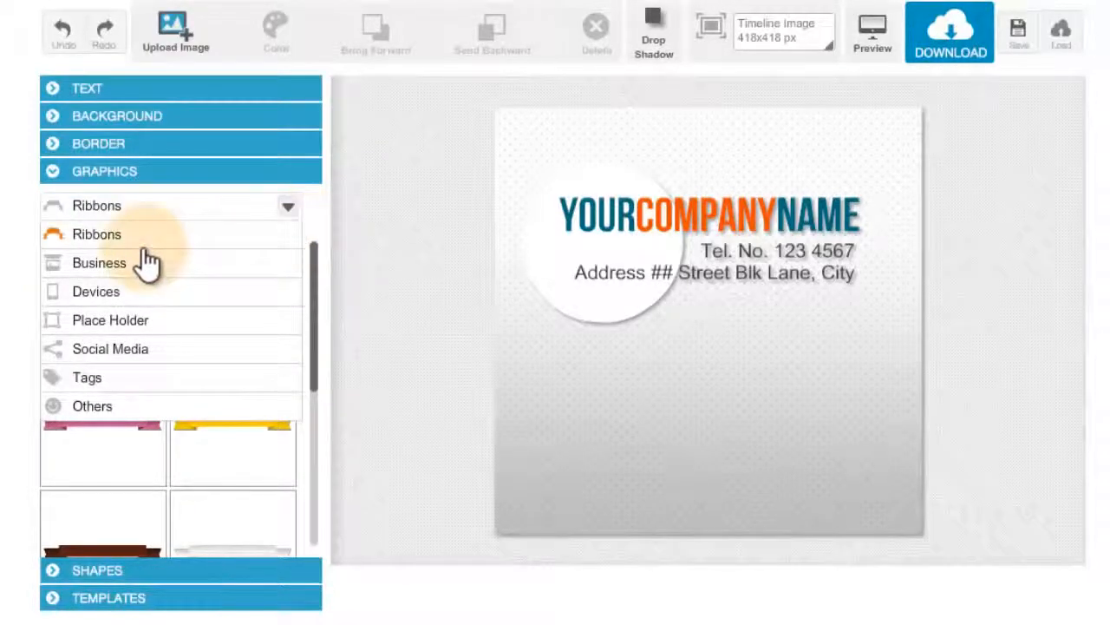
click(164, 245)
click(283, 214)
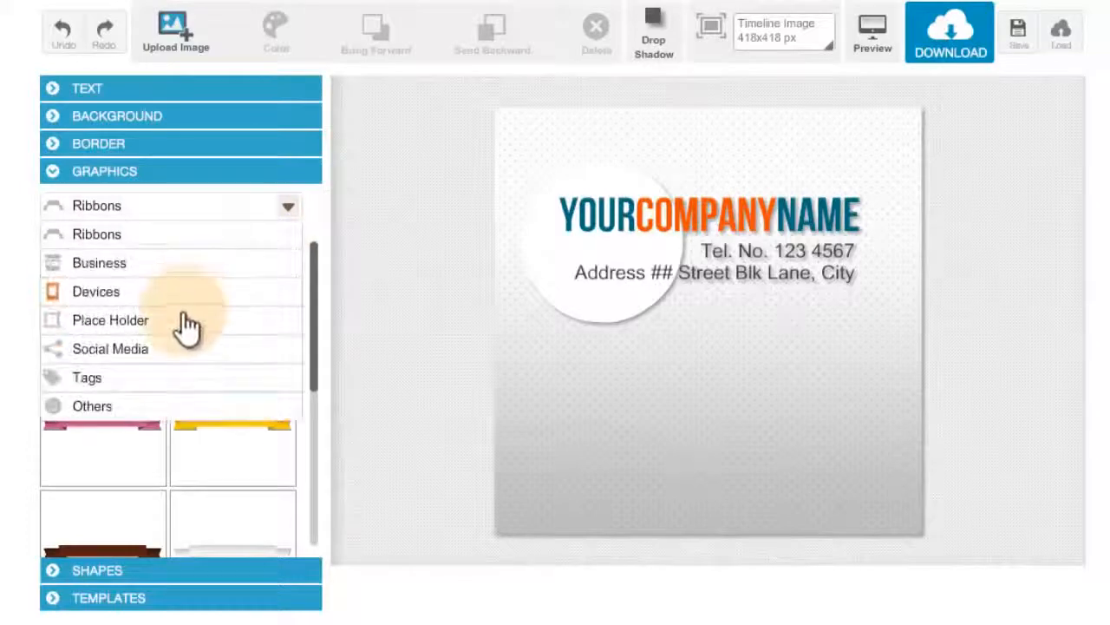
click(199, 302)
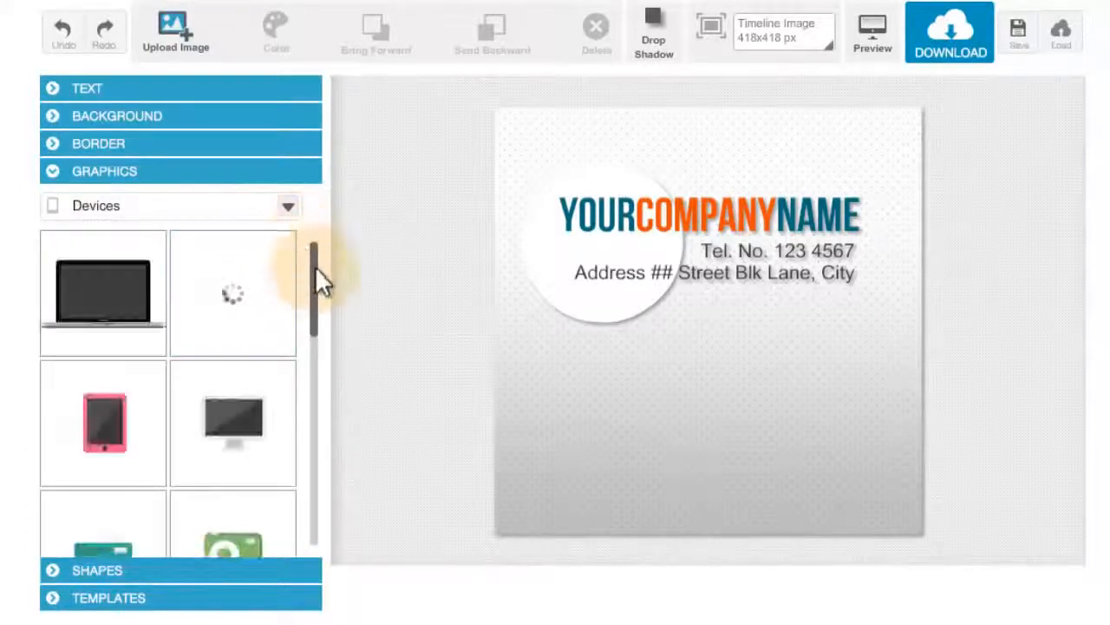
drag(315, 273, 314, 233)
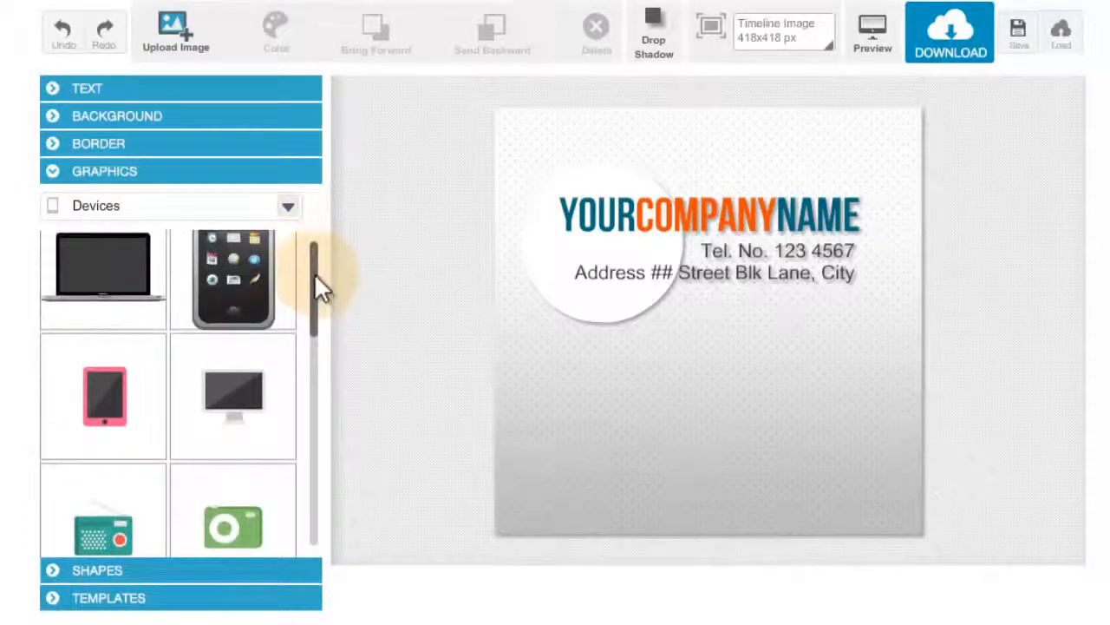
Add the solid orange starburst from the Tags graphics, place it in the canvas's lower middle, and send it behind the circle and text.
click(289, 210)
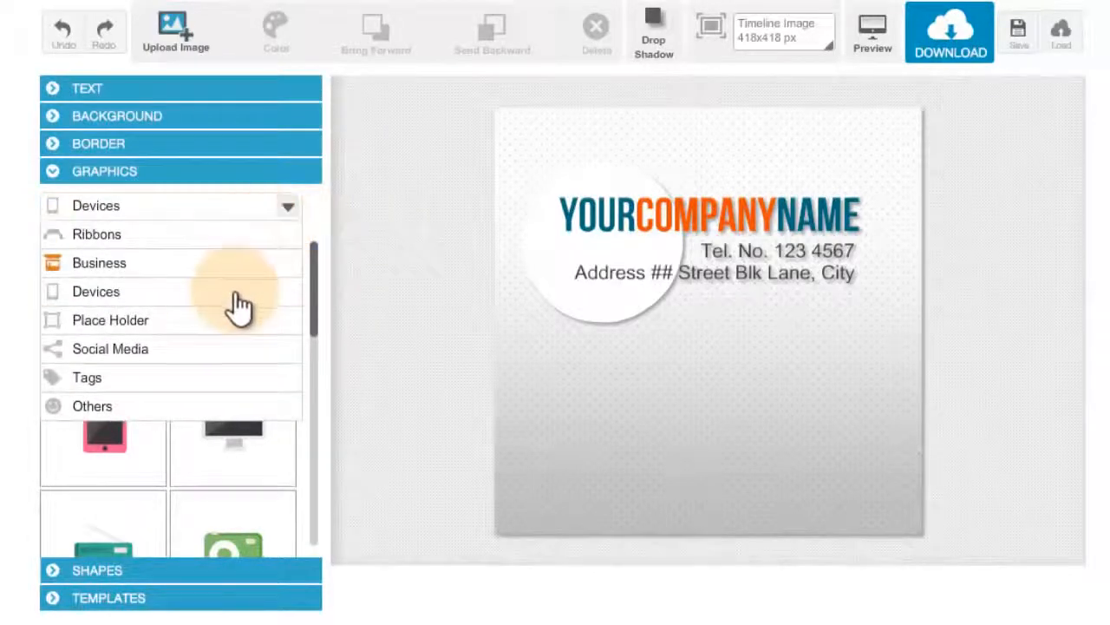
click(230, 379)
drag(309, 286, 310, 327)
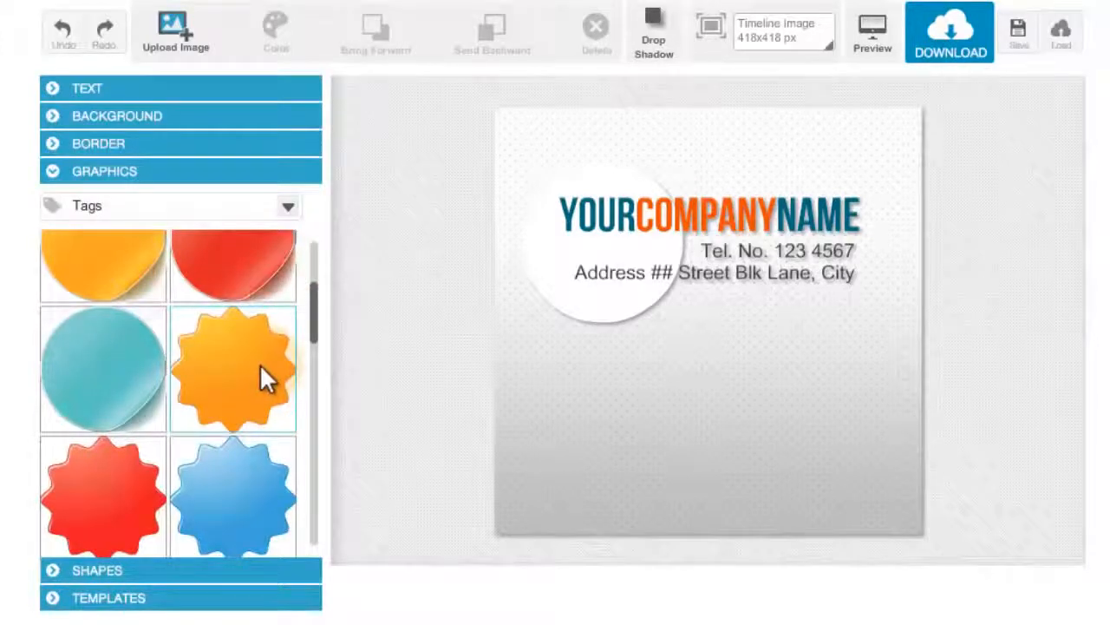
click(261, 365)
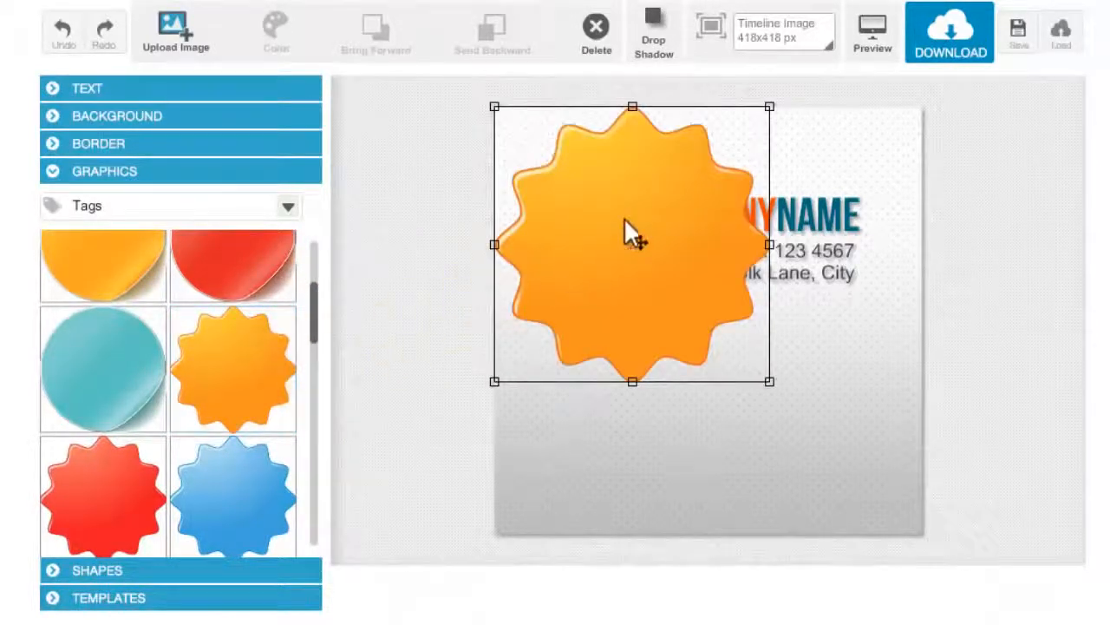
drag(679, 256, 708, 349)
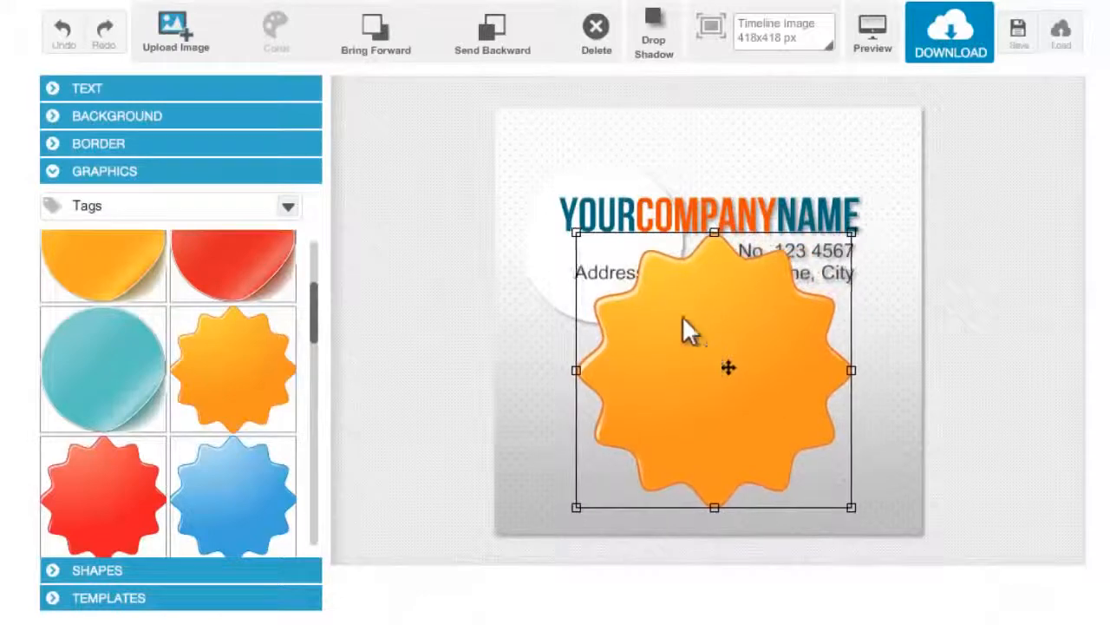
click(483, 31)
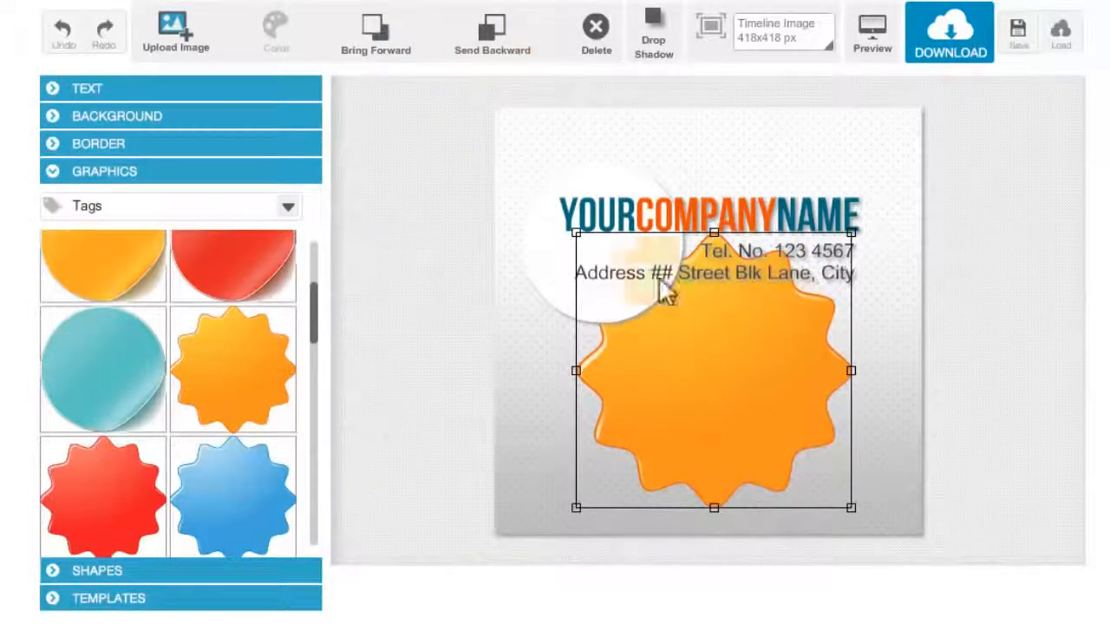
click(290, 228)
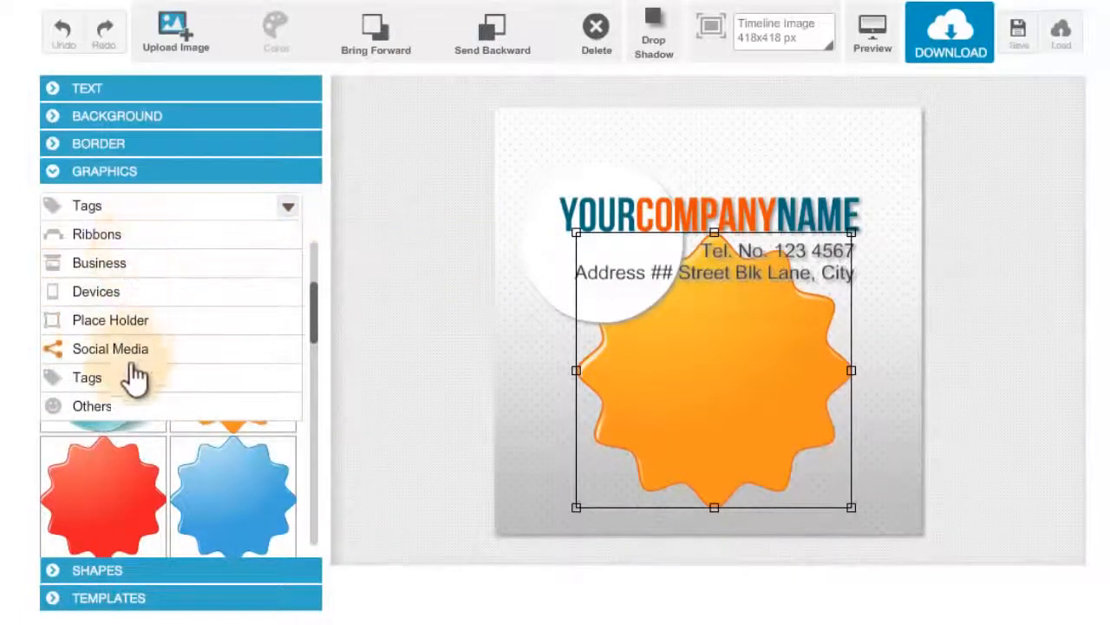
click(291, 224)
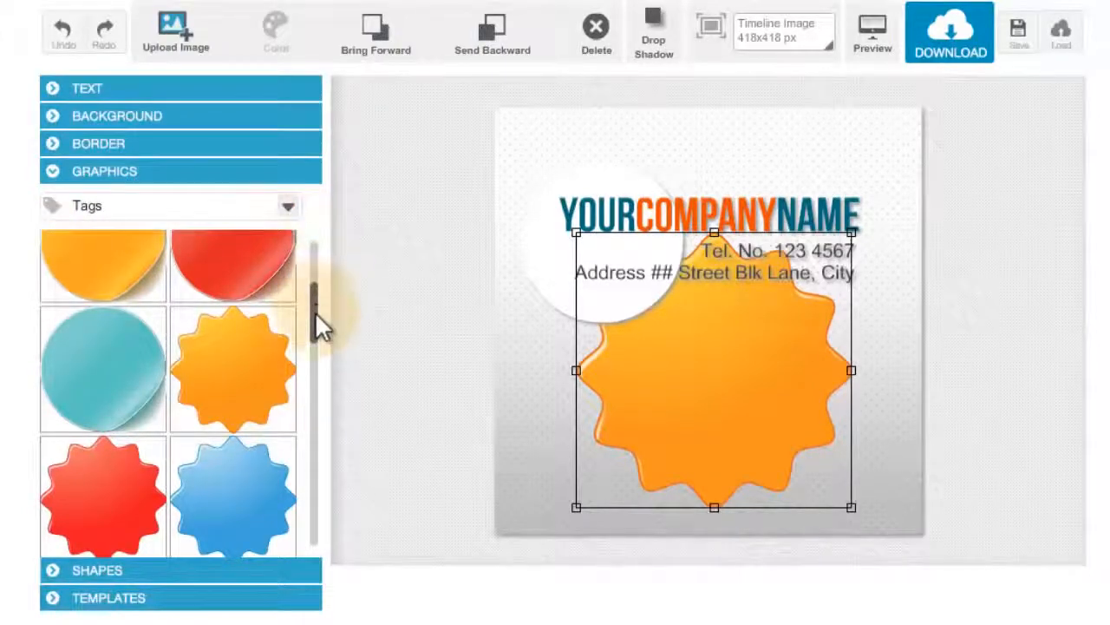
drag(317, 317, 326, 235)
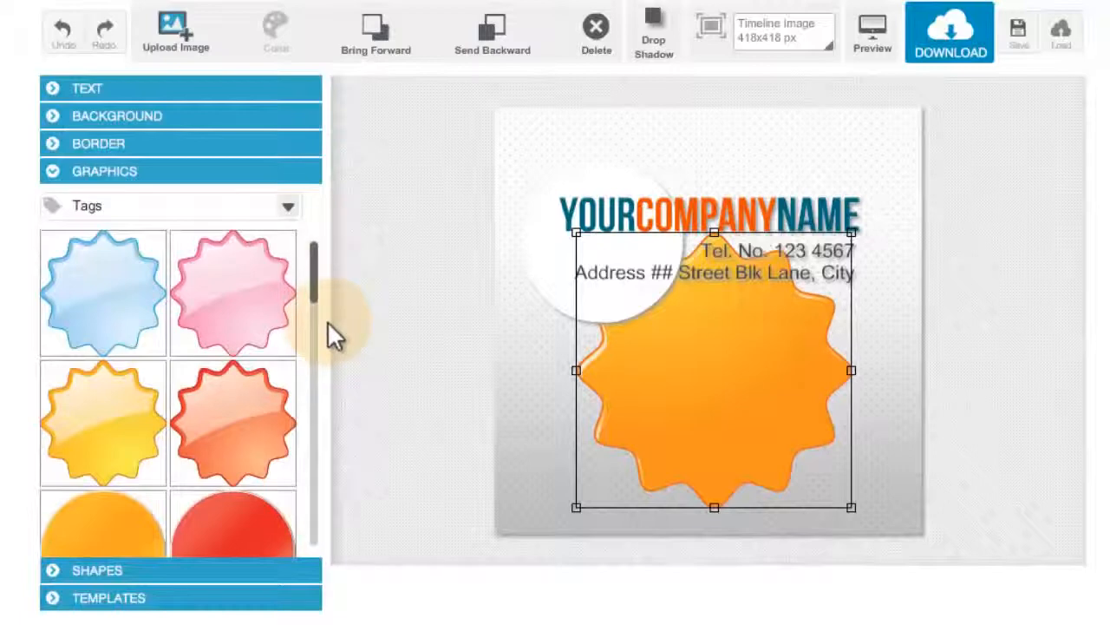
Upload the storefront picture img from the Pictures library into the design.
click(197, 40)
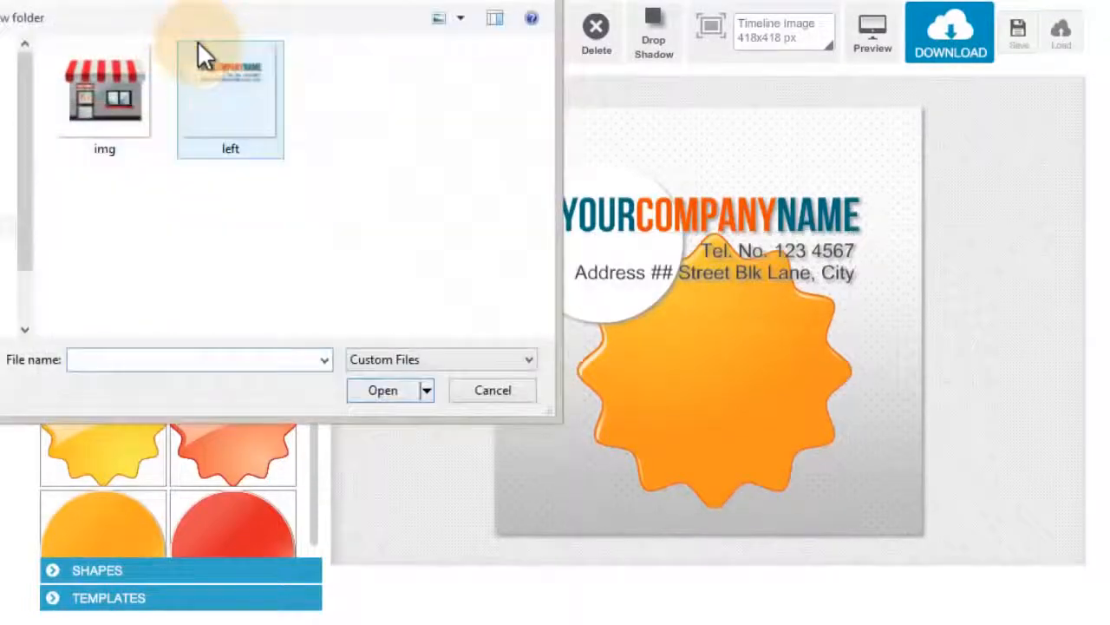
drag(260, 5, 514, 56)
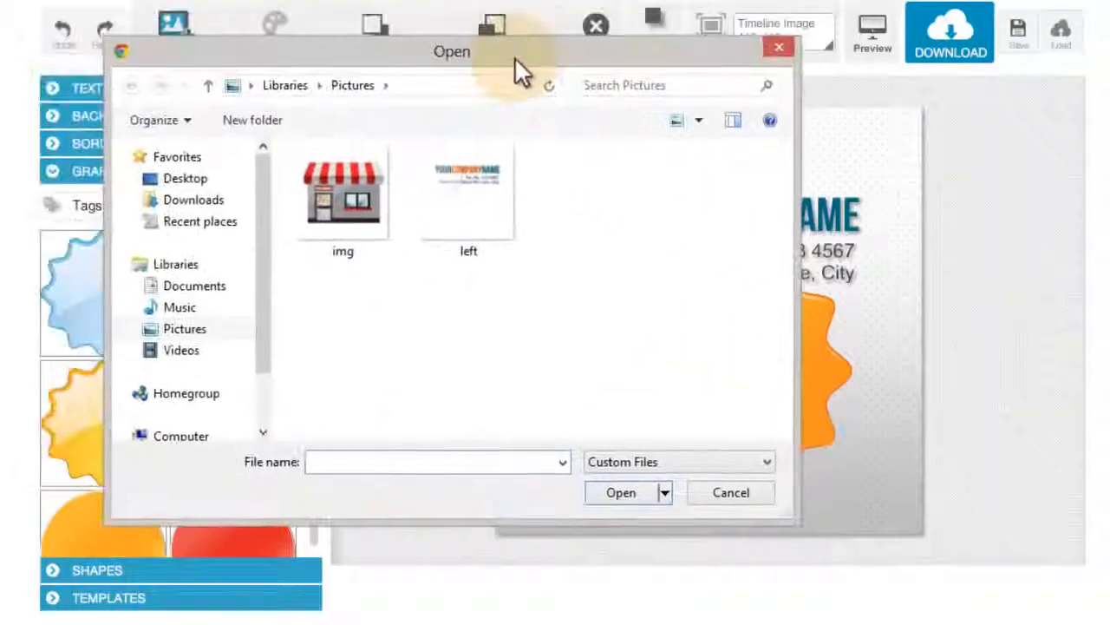
click(360, 196)
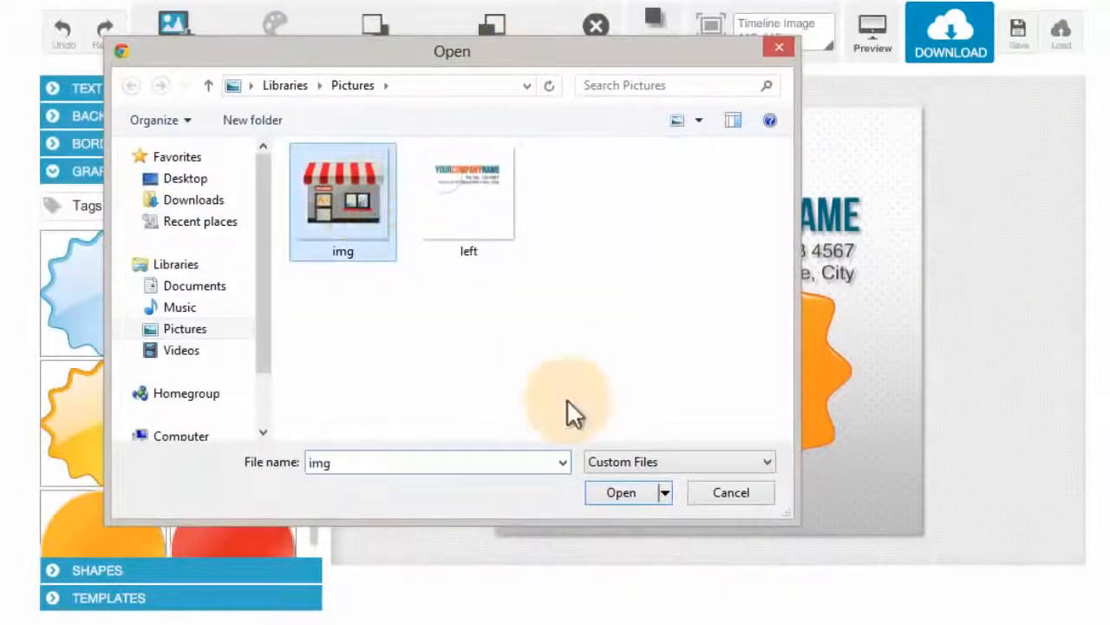
click(635, 492)
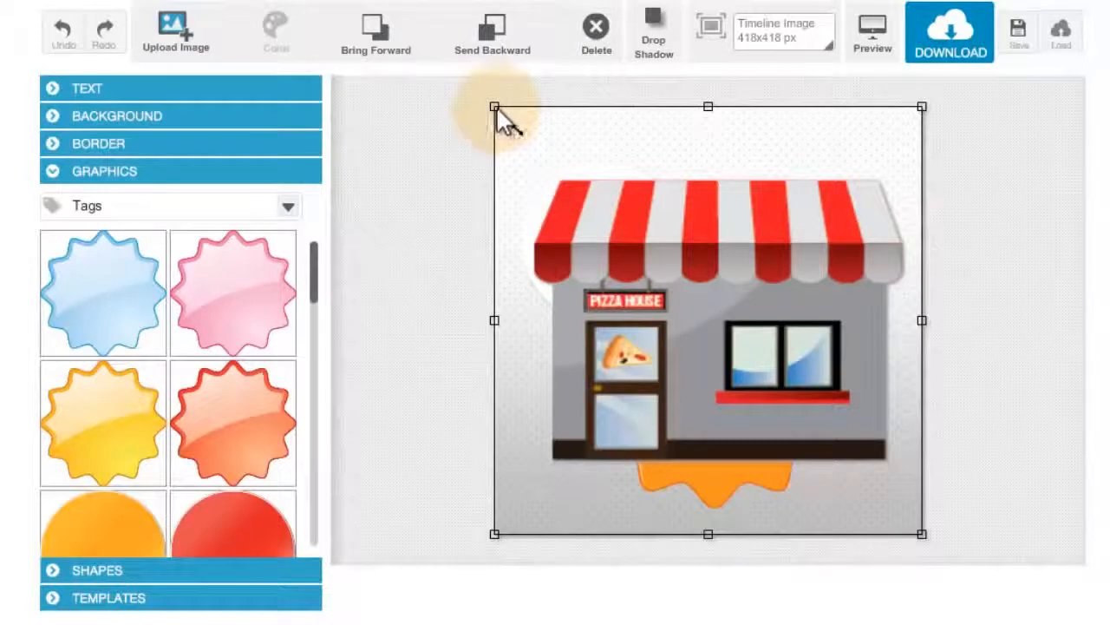
Shrink the storefront image and center it over the orange starburst below the contact details.
drag(496, 106, 548, 161)
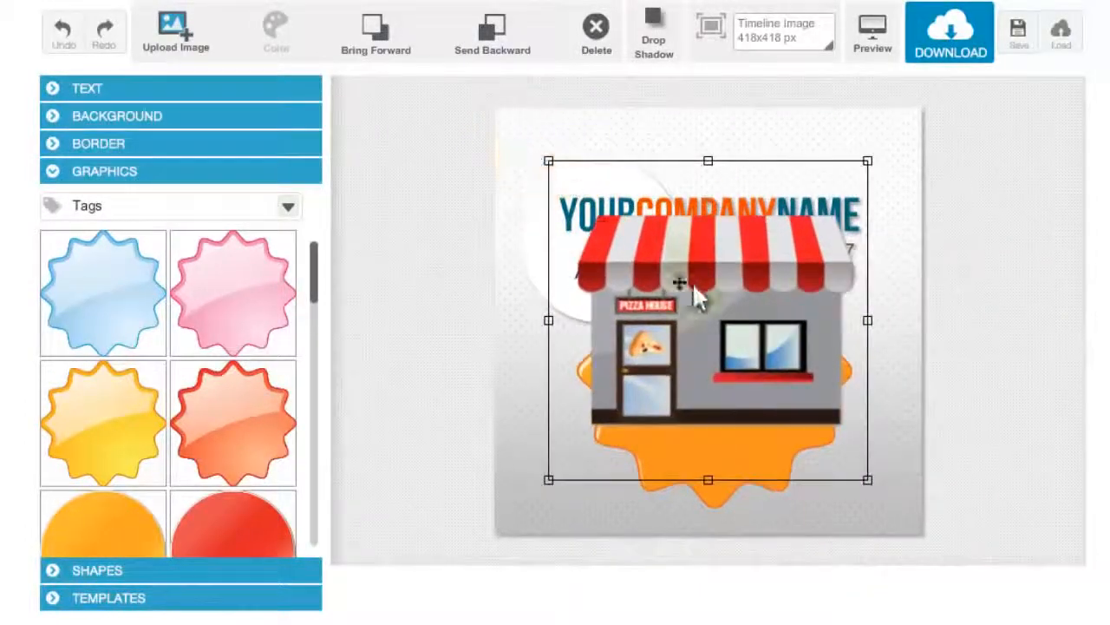
drag(694, 287, 758, 366)
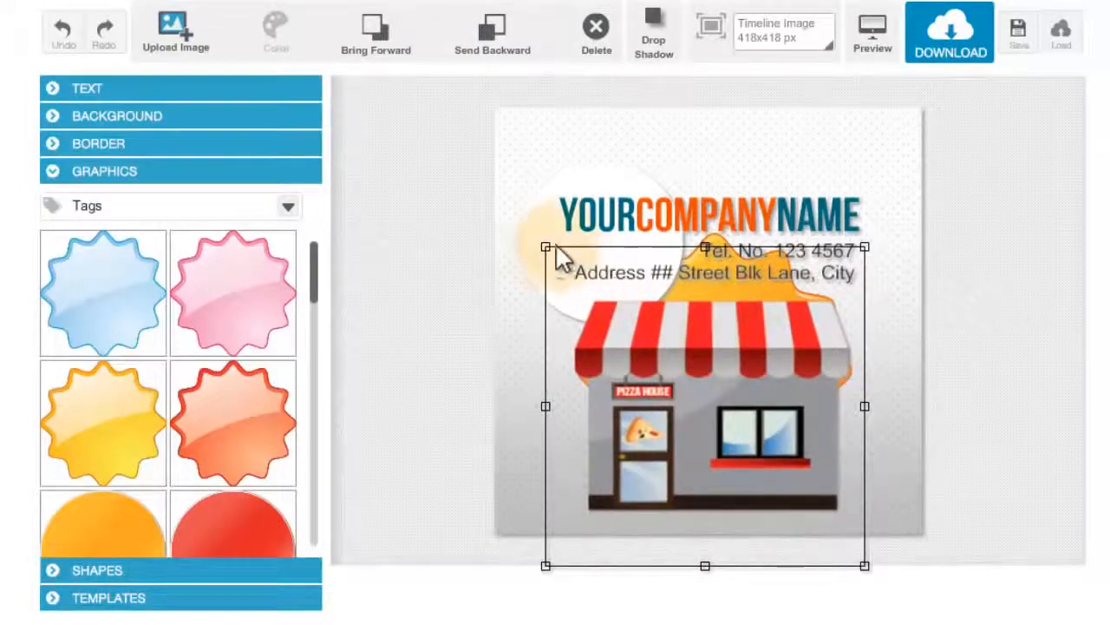
drag(547, 256, 574, 274)
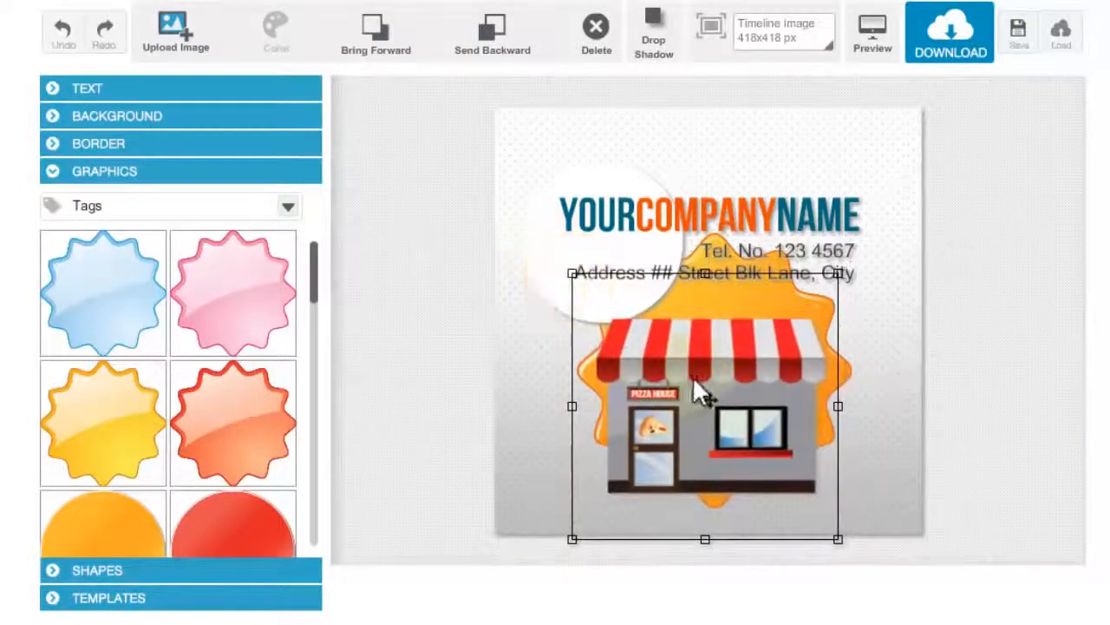
drag(694, 380, 701, 369)
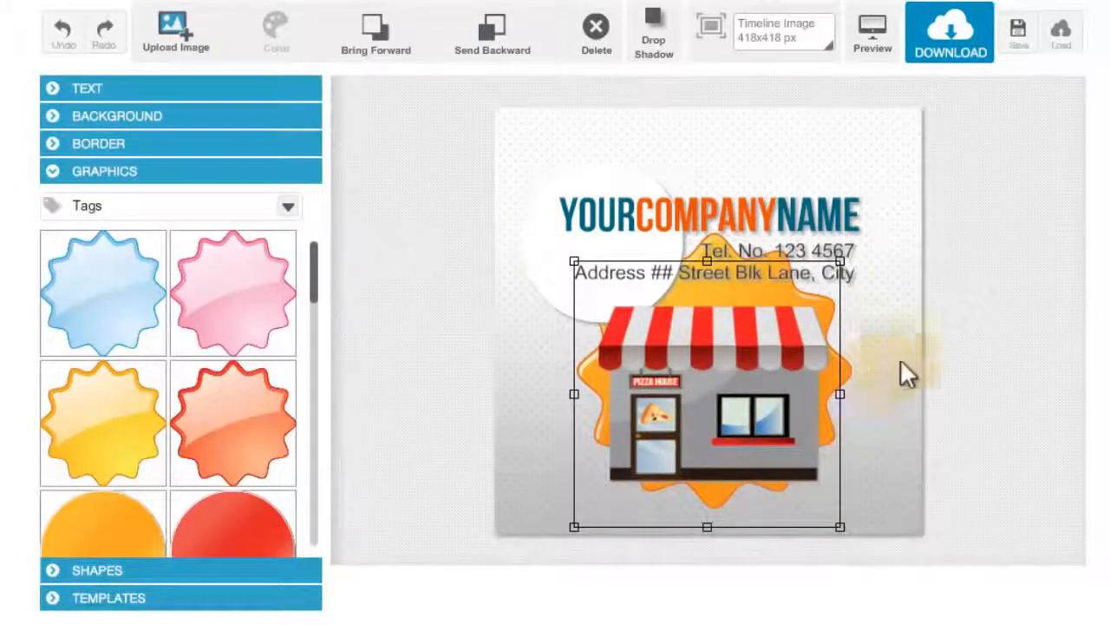
click(942, 359)
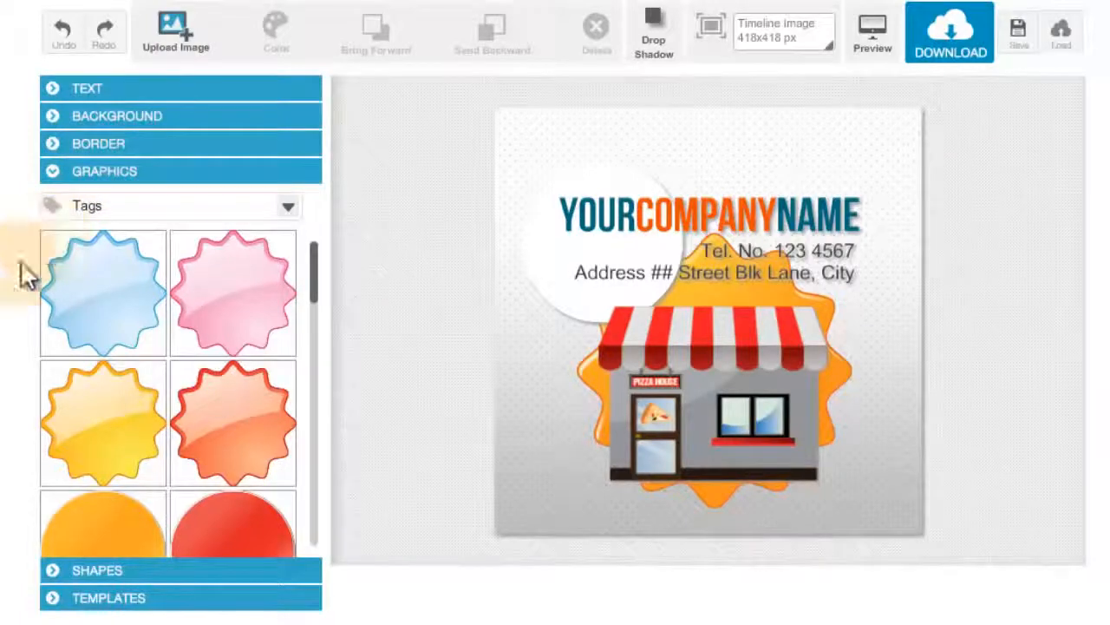
Load the striped SALE template with the KID's ITEMS ribbon from the ready-made templates.
click(94, 604)
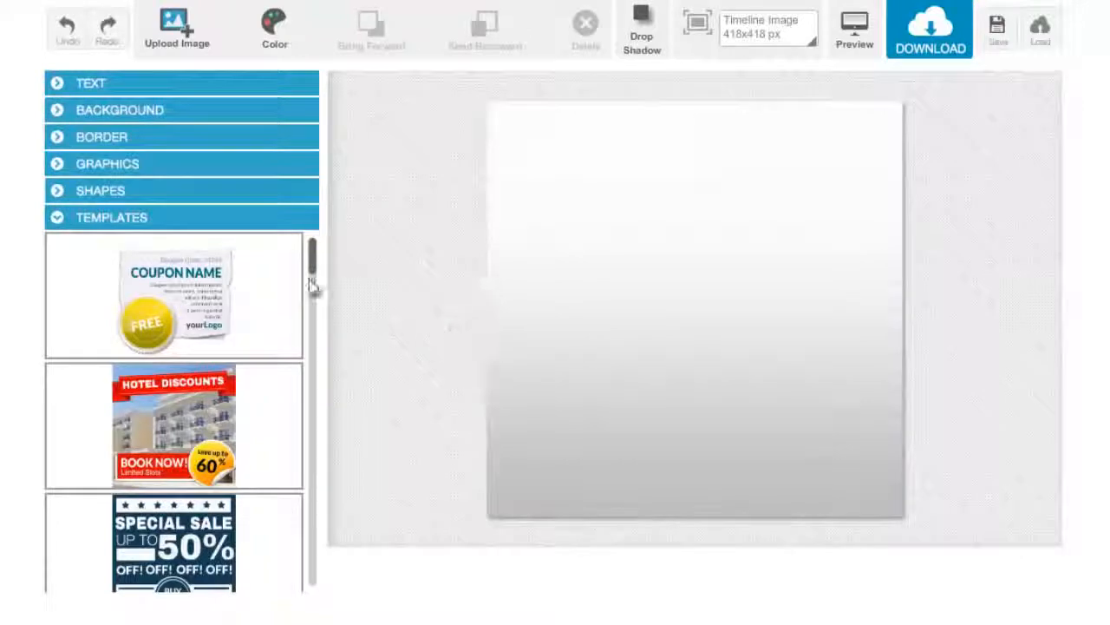
drag(317, 280, 282, 270)
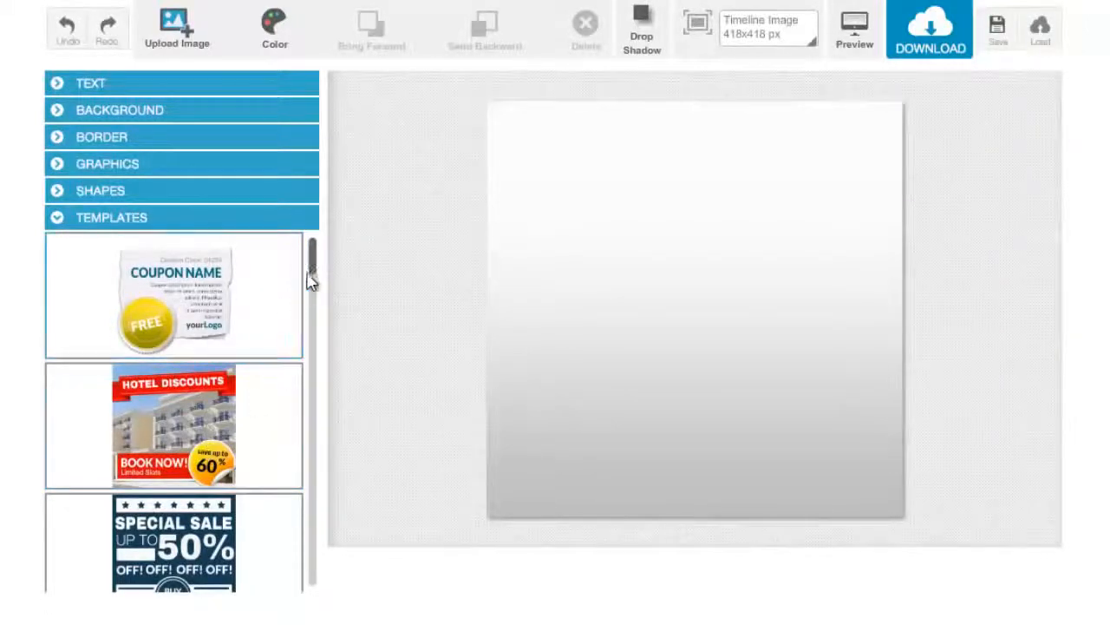
drag(311, 279, 309, 342)
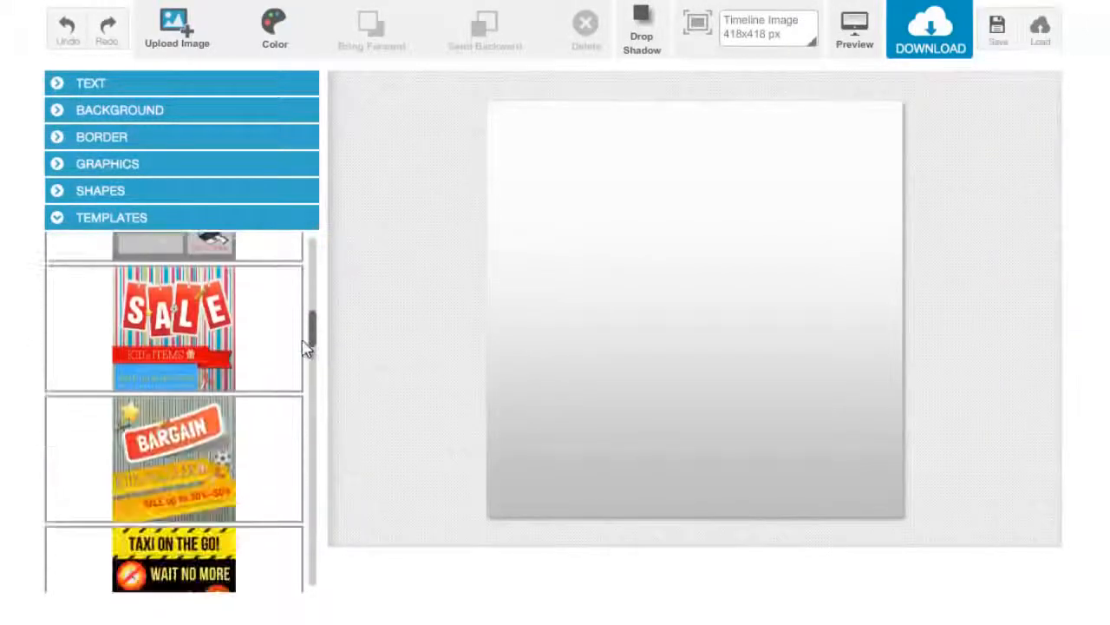
click(189, 349)
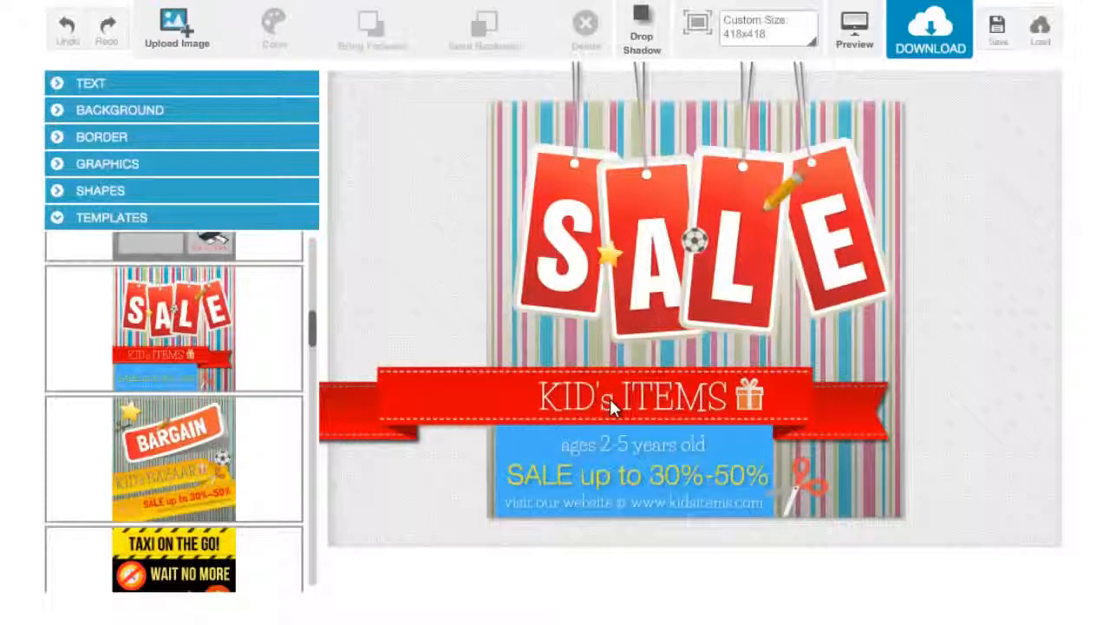
Add a new text box, move it over the blue rectangle with the sale details, and delete it.
click(225, 83)
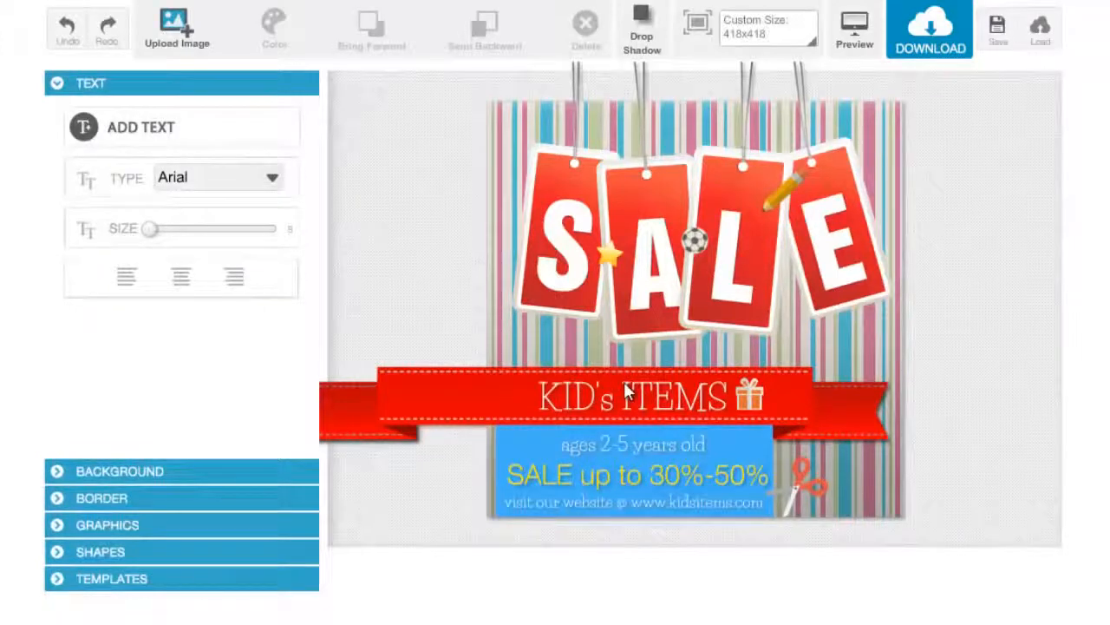
click(231, 130)
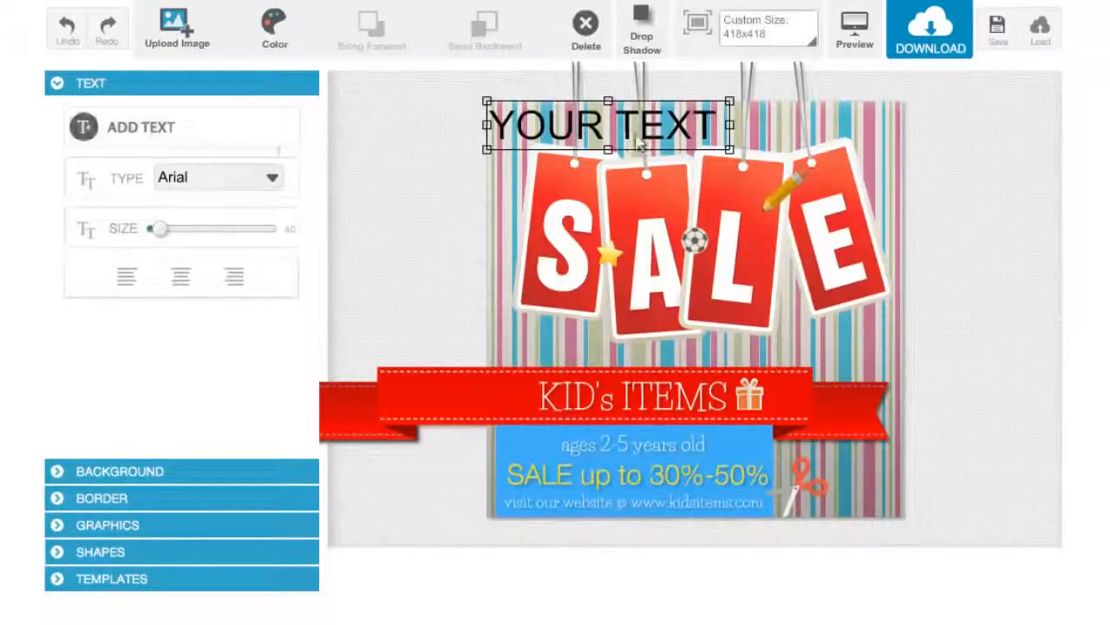
drag(637, 146, 633, 491)
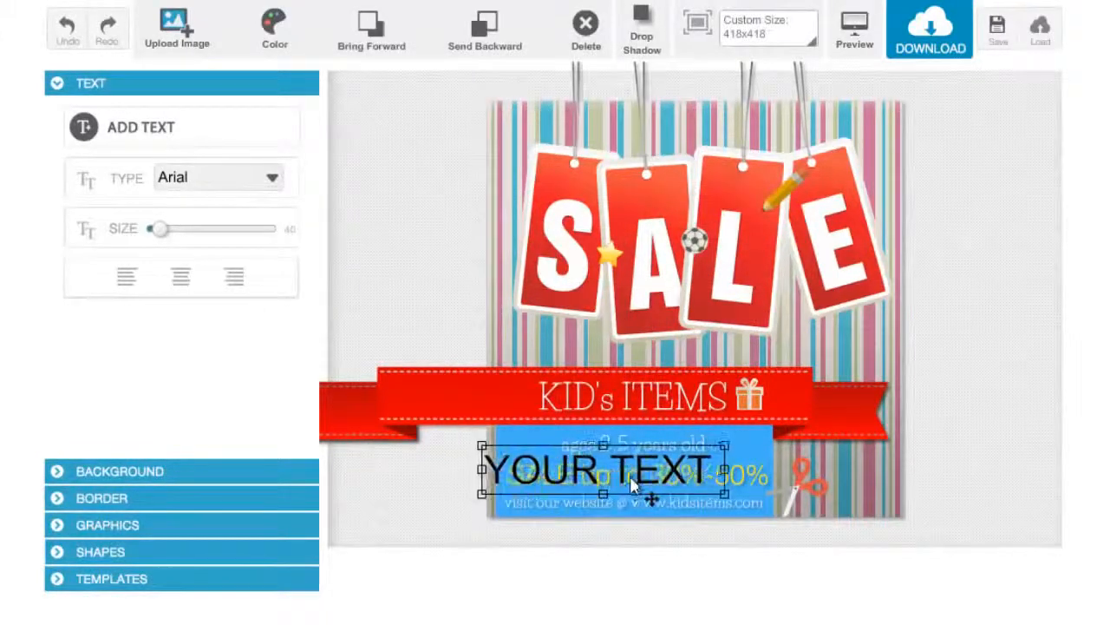
click(597, 54)
Replace the ribbon text "KID's ITEMS" with "Christmas Sale".
click(626, 392)
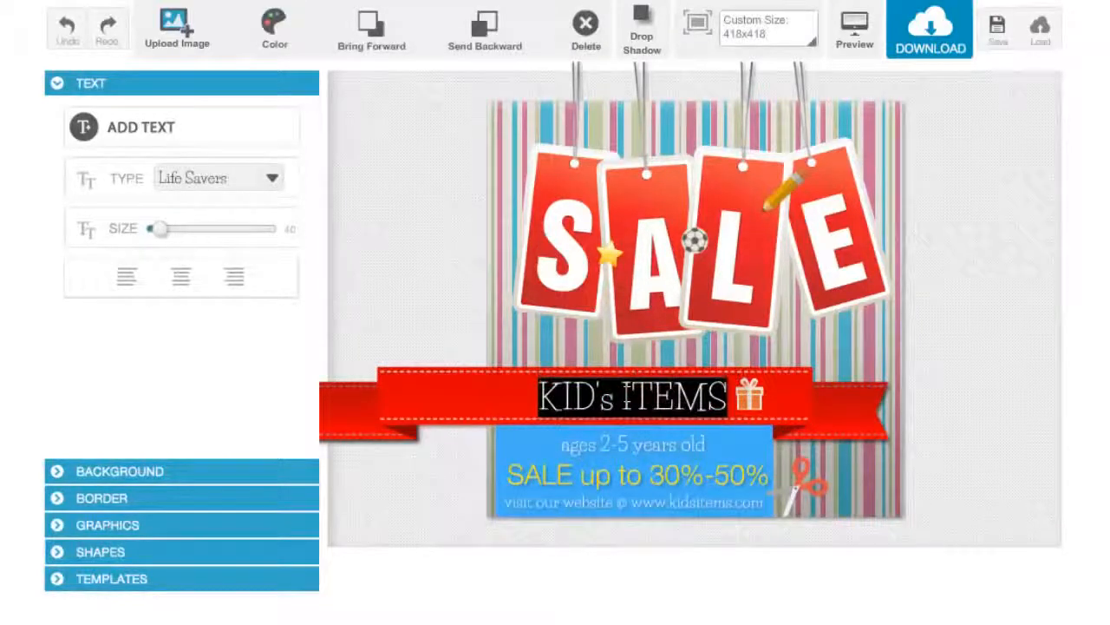
text(Chri)
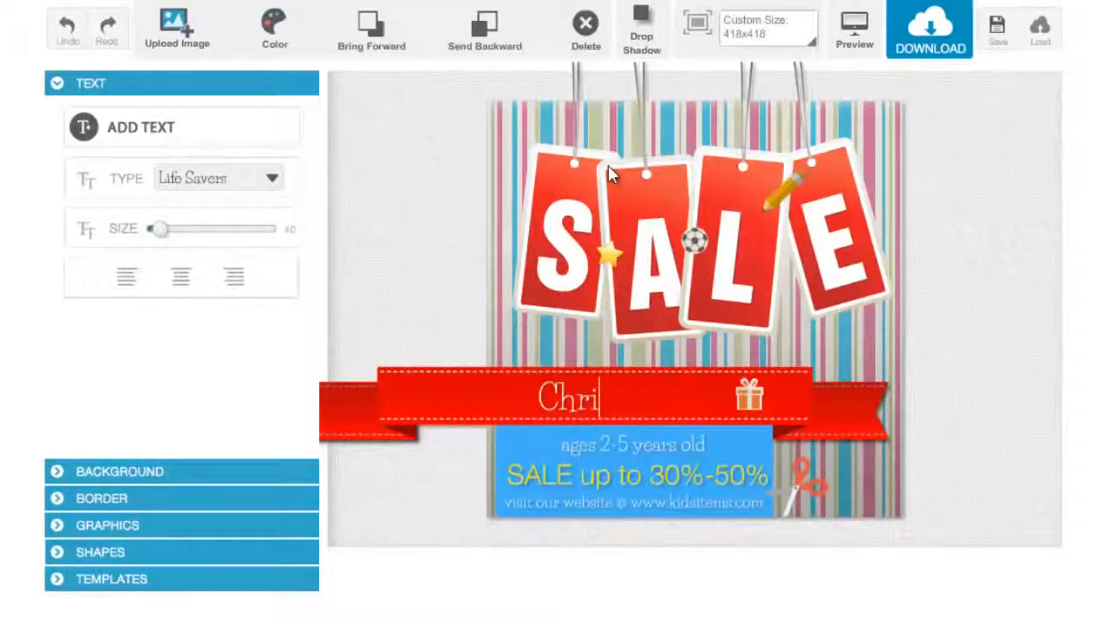
text(stmas Sale)
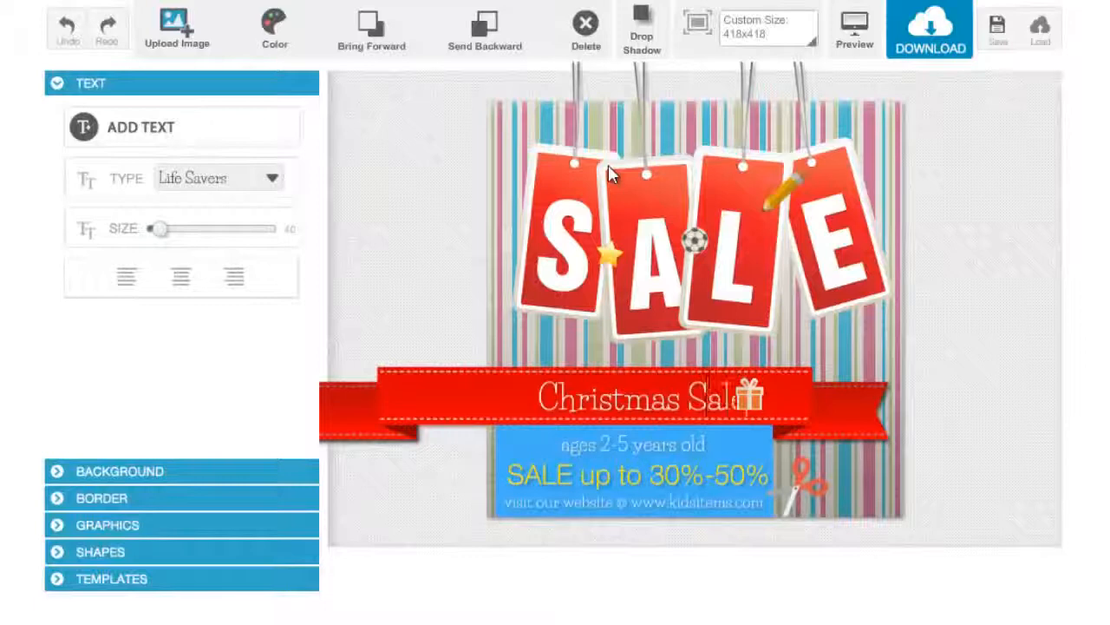
click(571, 350)
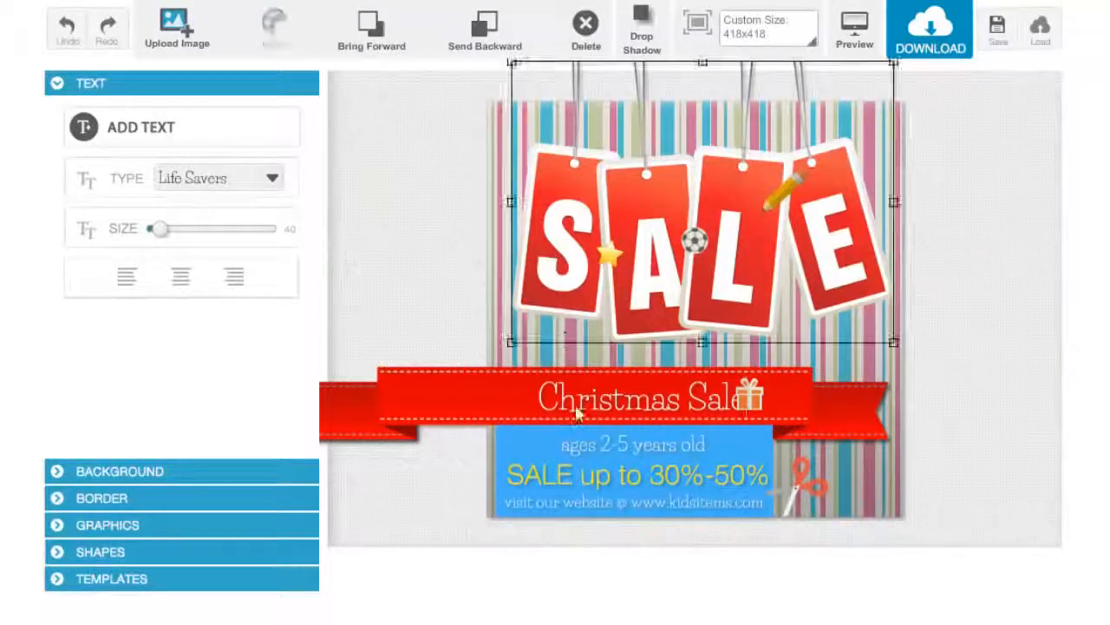
Shift the Christmas Sale text clear of the gift icon and slightly reduce its font size.
click(628, 414)
drag(628, 414, 604, 412)
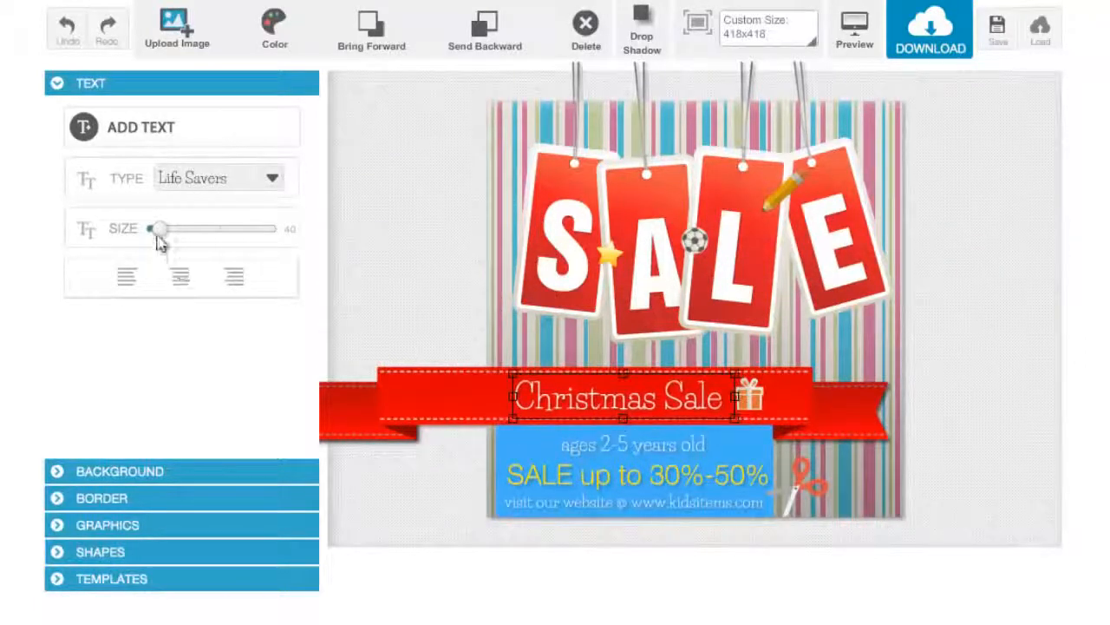
drag(165, 229, 161, 229)
drag(586, 392, 593, 396)
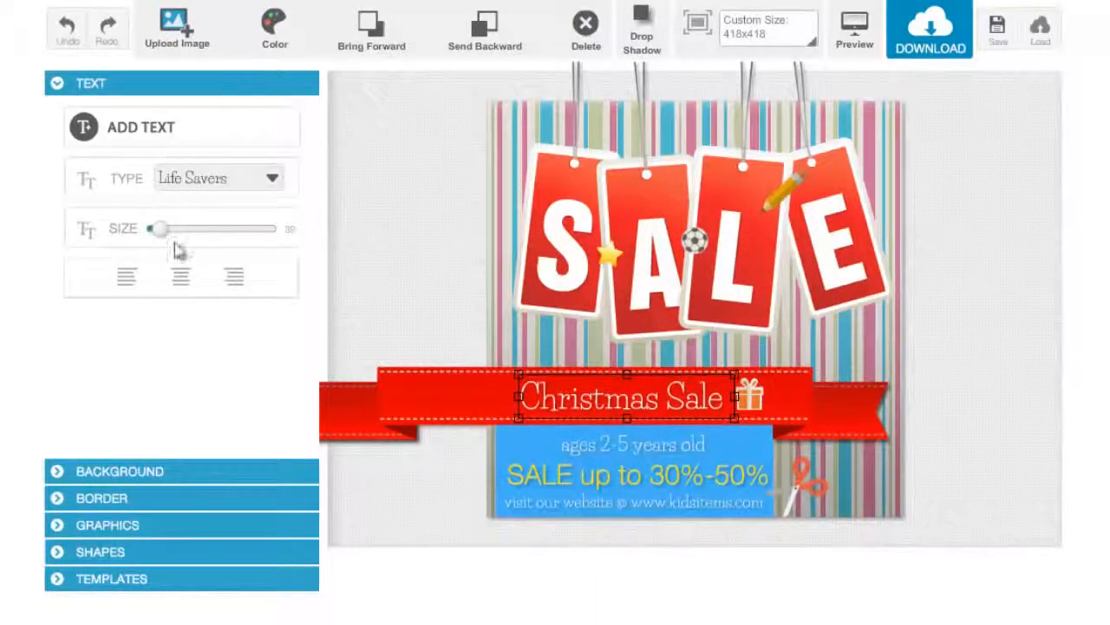
Try the Archivo Black font and a golden-yellow color on the Christmas Sale text, and undo both changes.
click(268, 196)
click(258, 237)
click(276, 35)
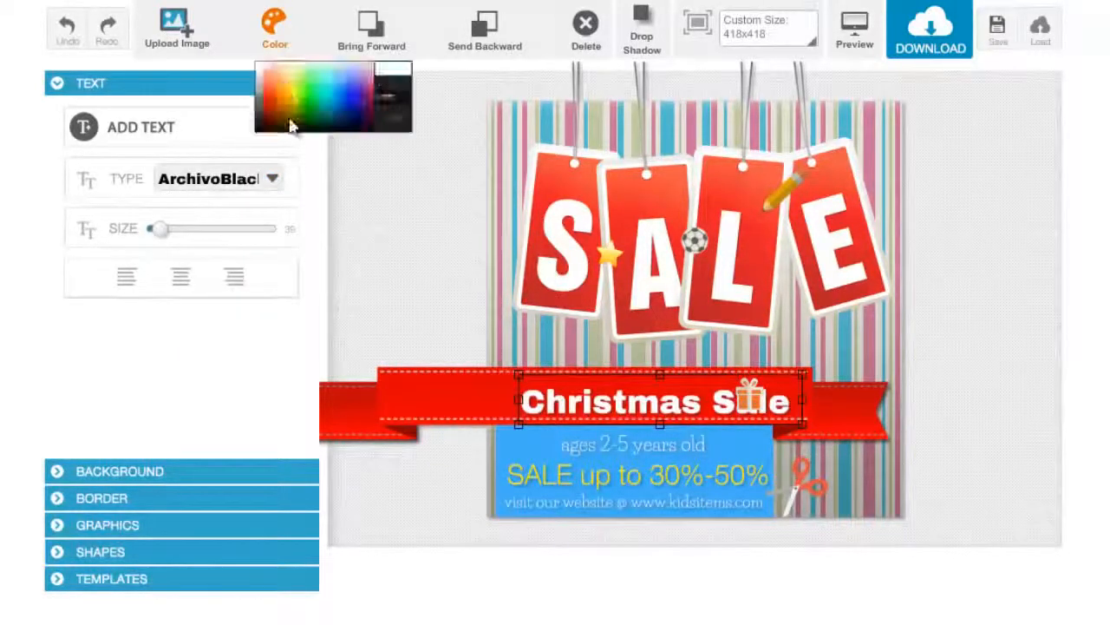
click(318, 141)
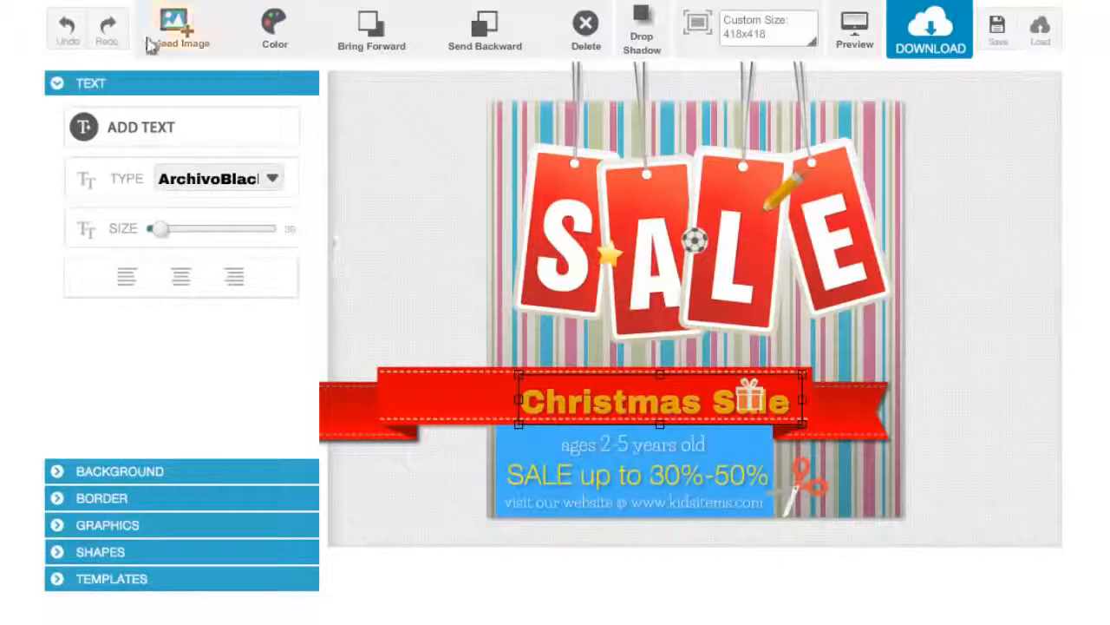
click(67, 29)
click(67, 30)
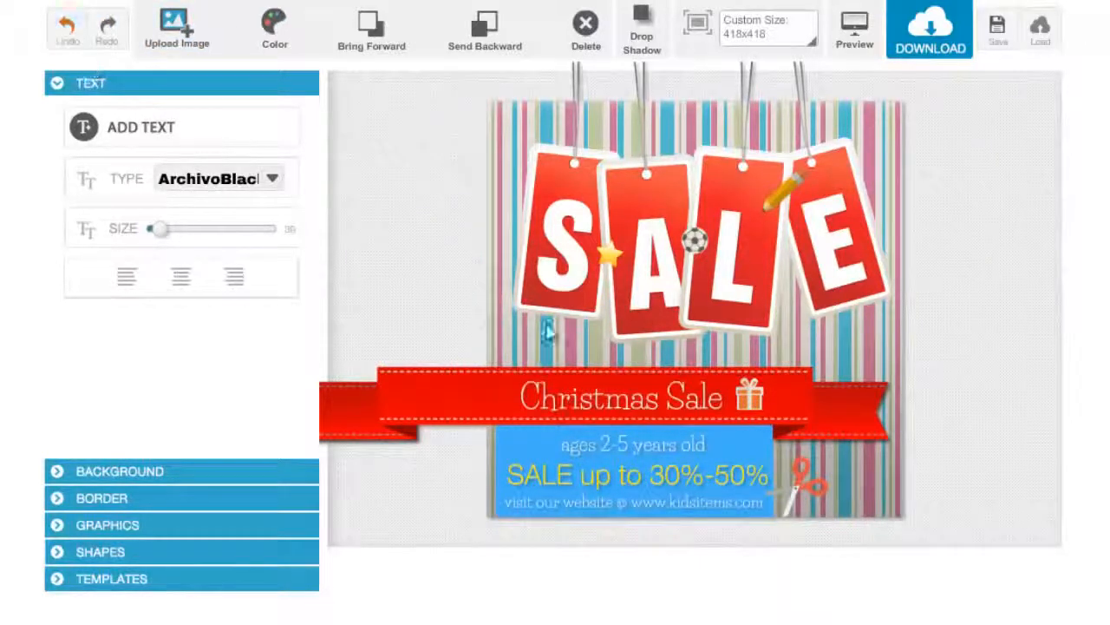
Recolor the blue rectangle behind the sale details, trying yellow first and settling on near-black.
click(515, 446)
click(523, 476)
click(508, 519)
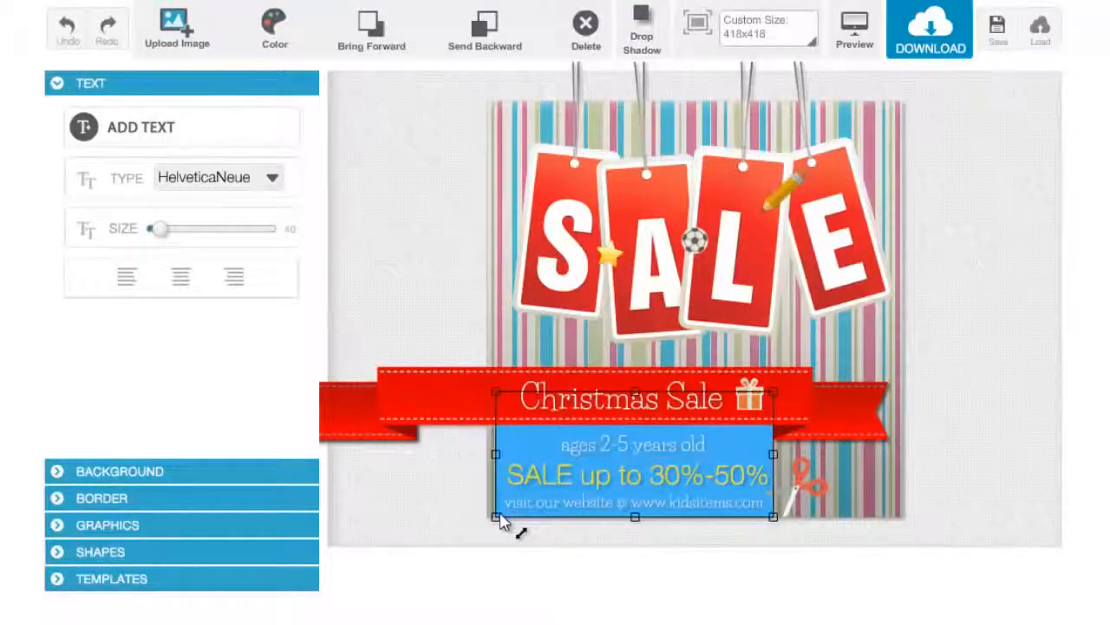
click(274, 42)
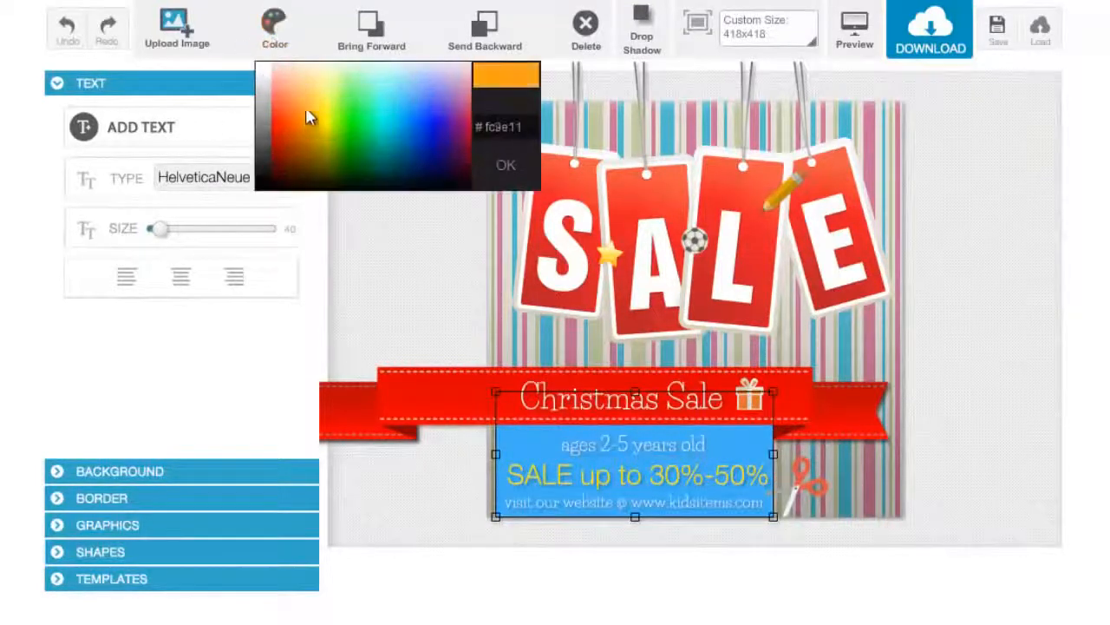
click(323, 101)
click(273, 34)
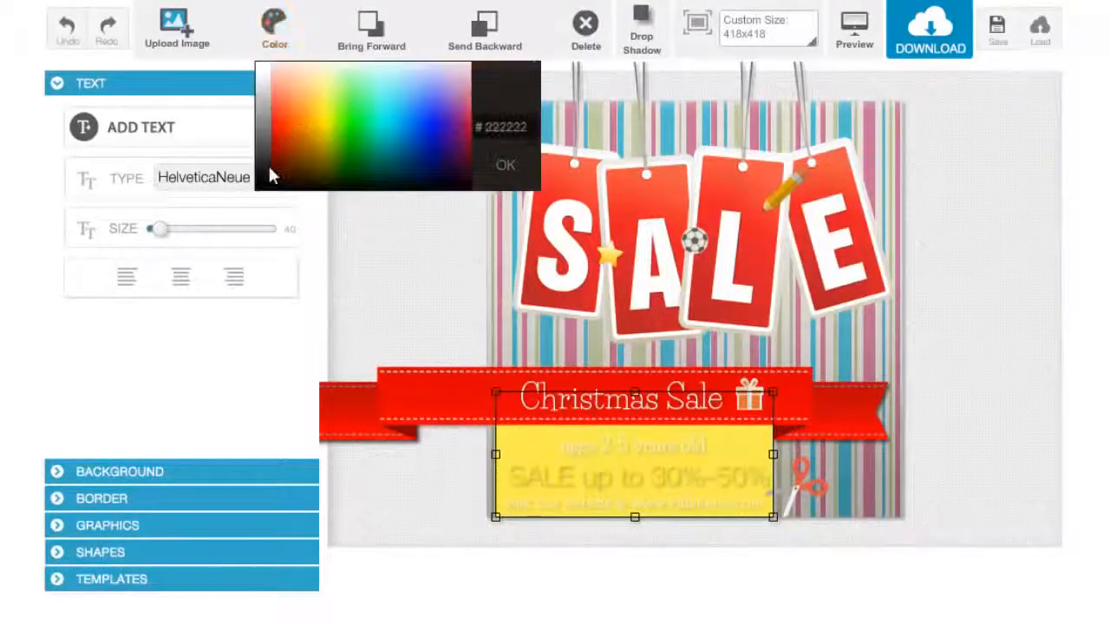
click(274, 176)
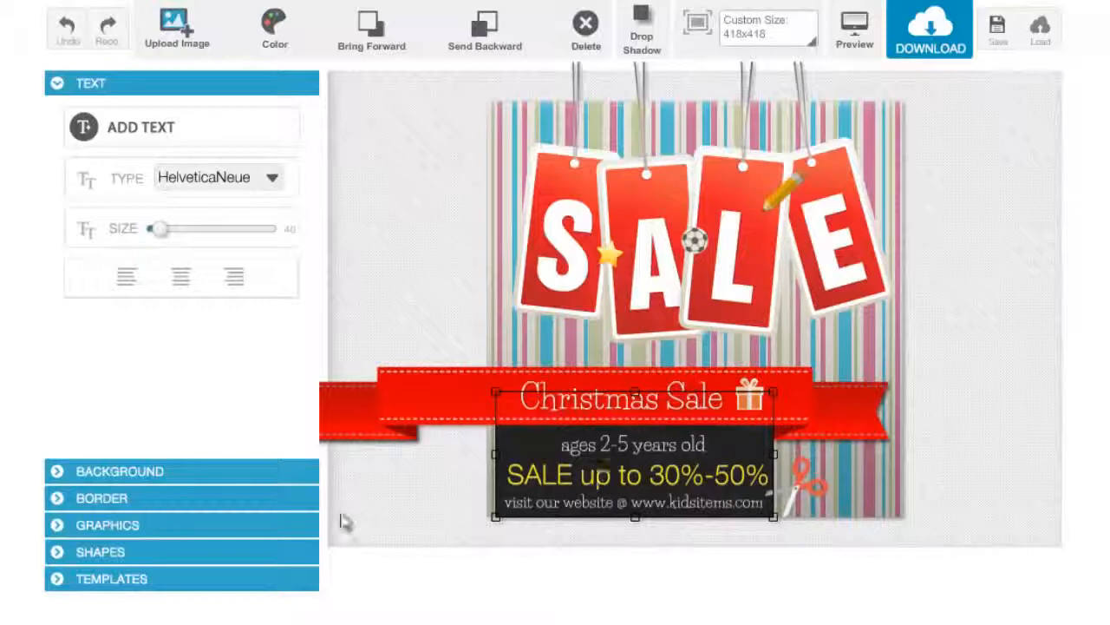
Add the purple ribbon from the Ribbons graphics and delete the red ribbon behind the Christmas Sale text.
click(252, 533)
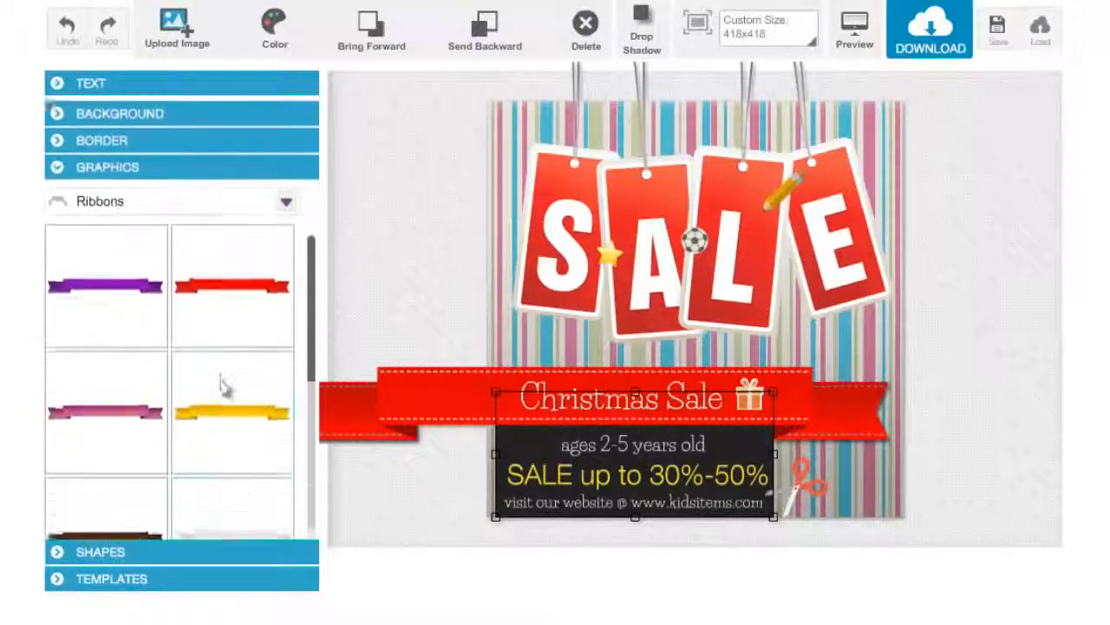
click(139, 309)
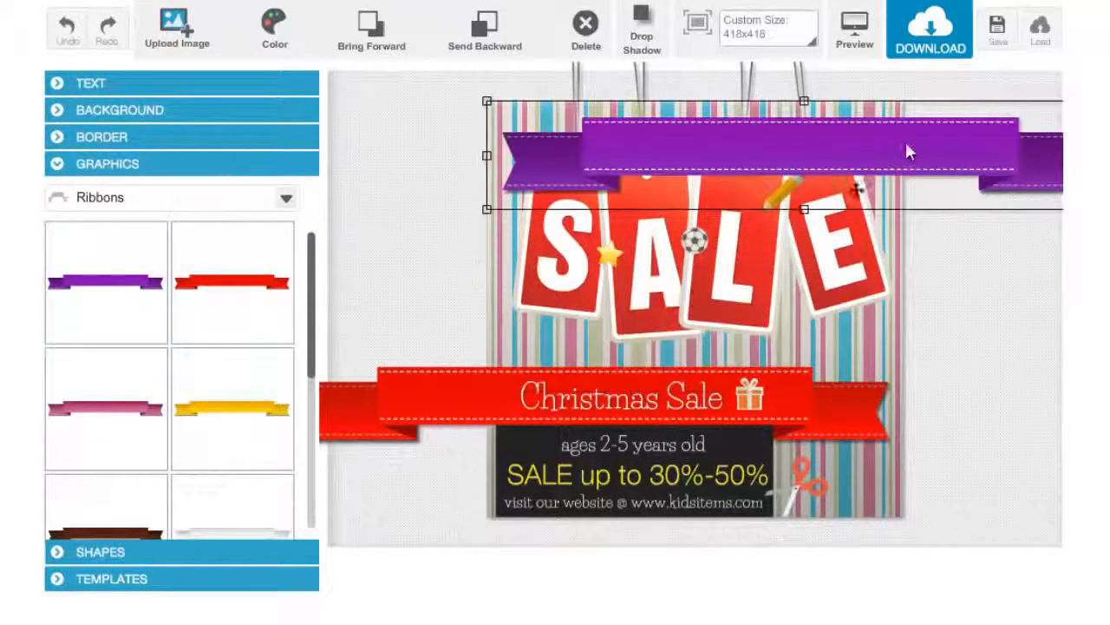
click(447, 425)
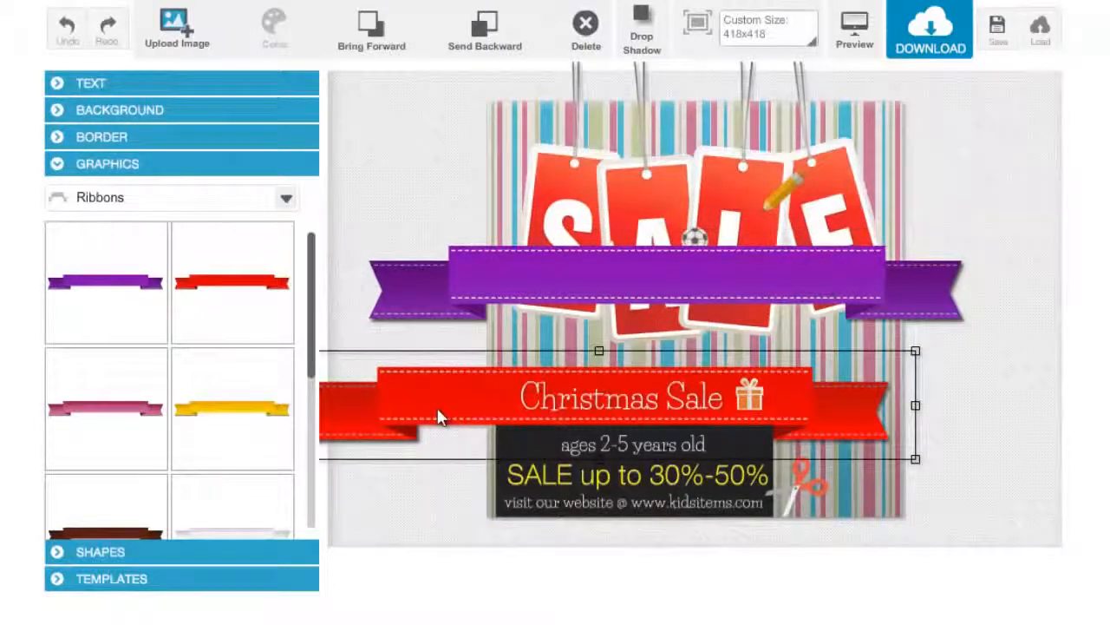
key(Delete)
Move the purple ribbon to the red ribbon's former place and send it behind the Christmas Sale text and gift icon.
drag(878, 273, 830, 397)
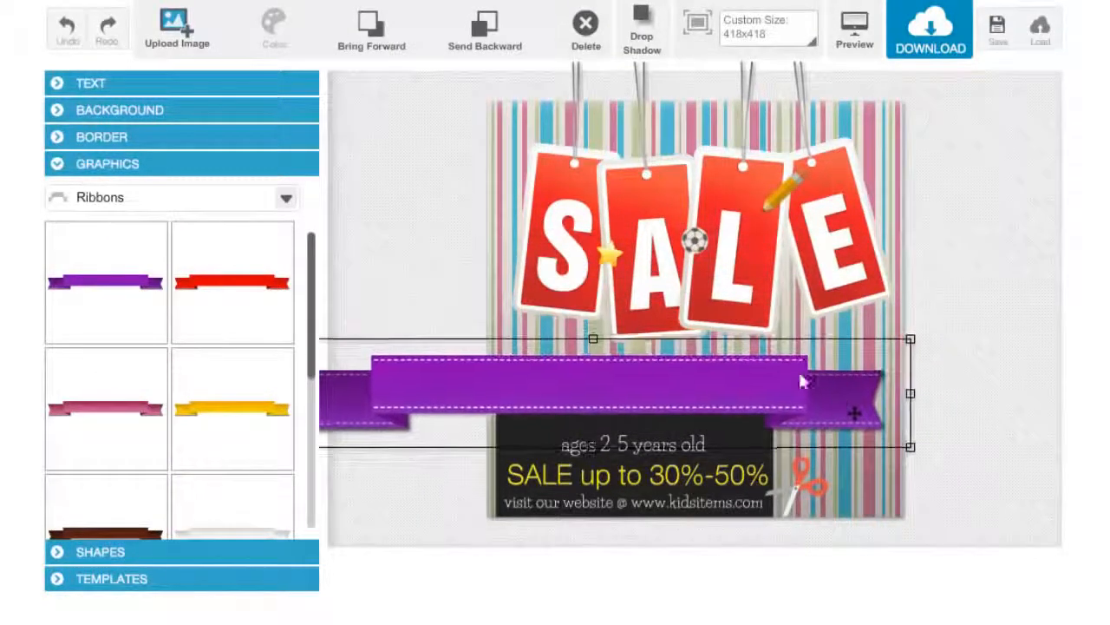
click(494, 50)
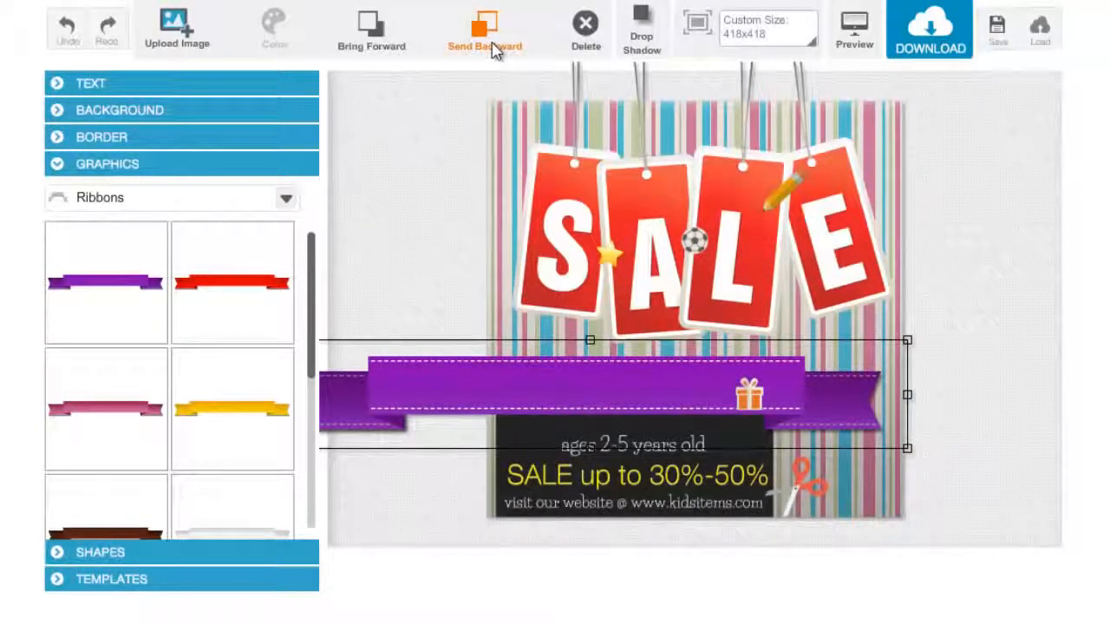
click(495, 50)
drag(825, 384, 822, 393)
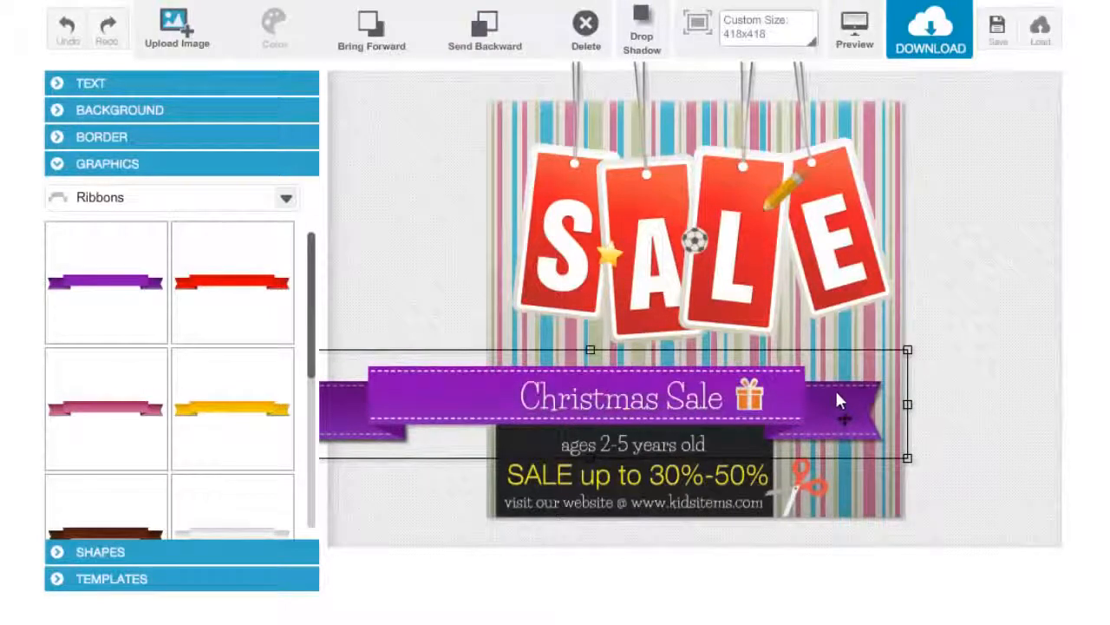
Try transparent, gray and pink striped backgrounds, and apply the pattern with thin green, beige and brown vertical stripes.
click(139, 111)
click(136, 173)
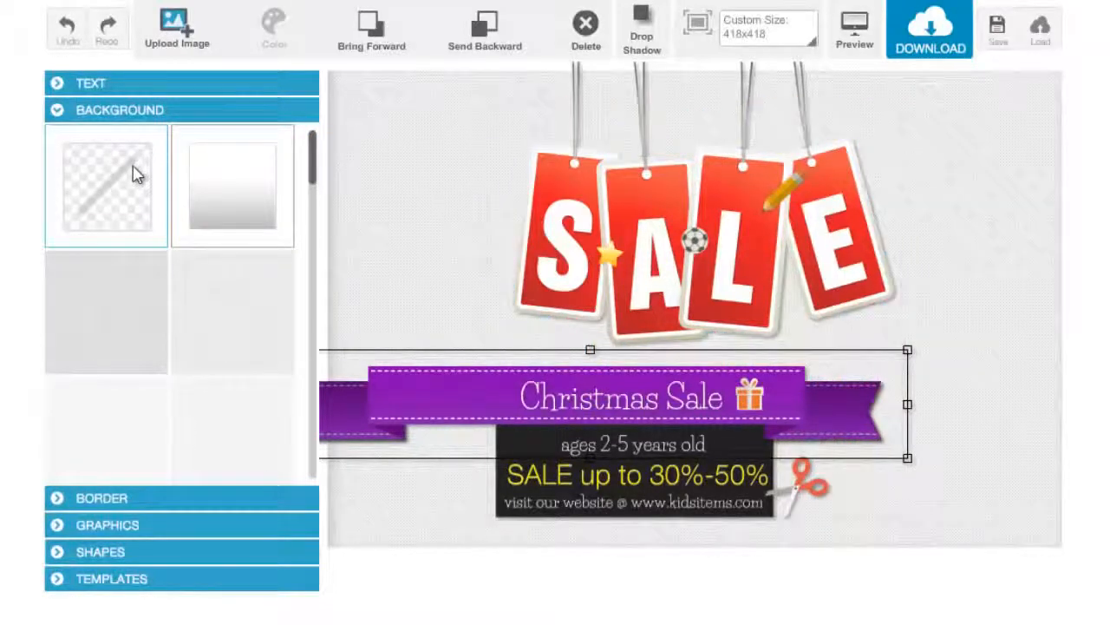
click(206, 203)
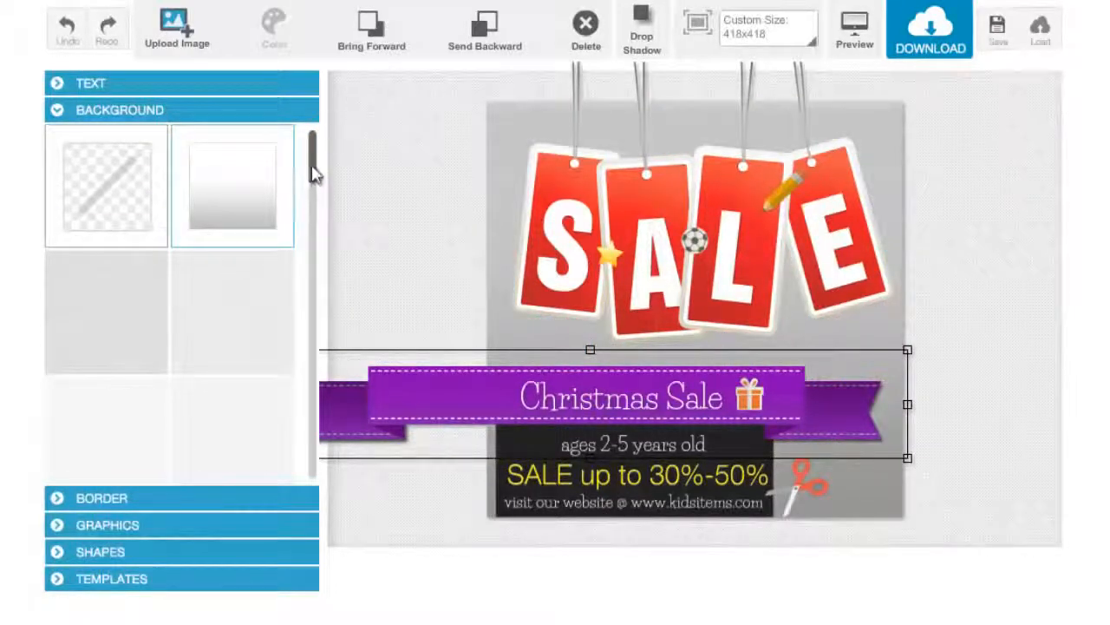
drag(312, 174, 312, 339)
click(283, 272)
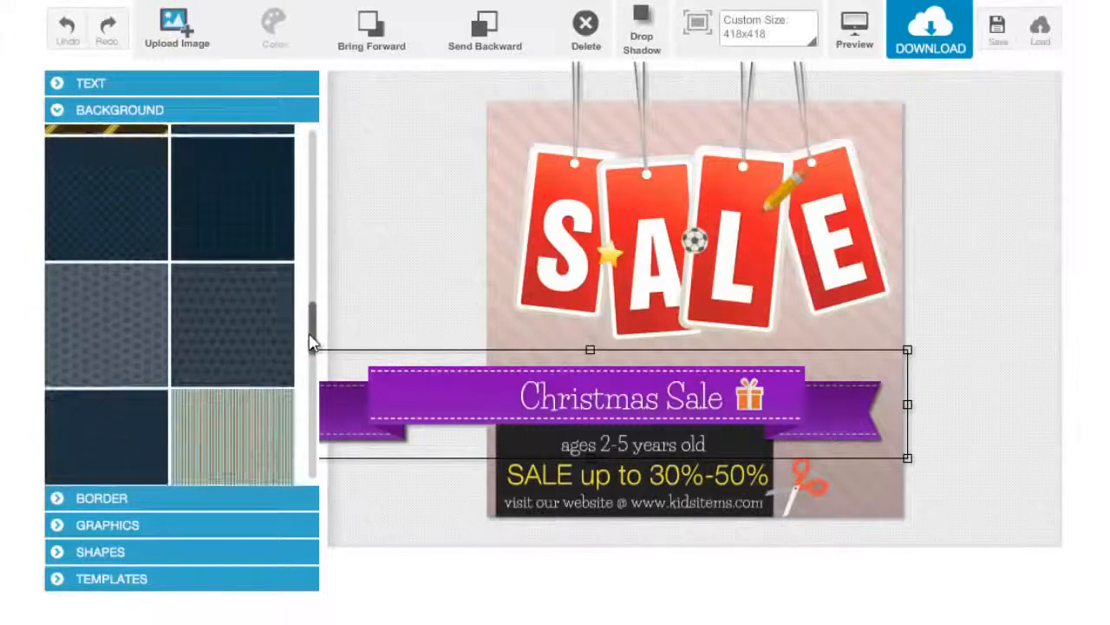
click(244, 421)
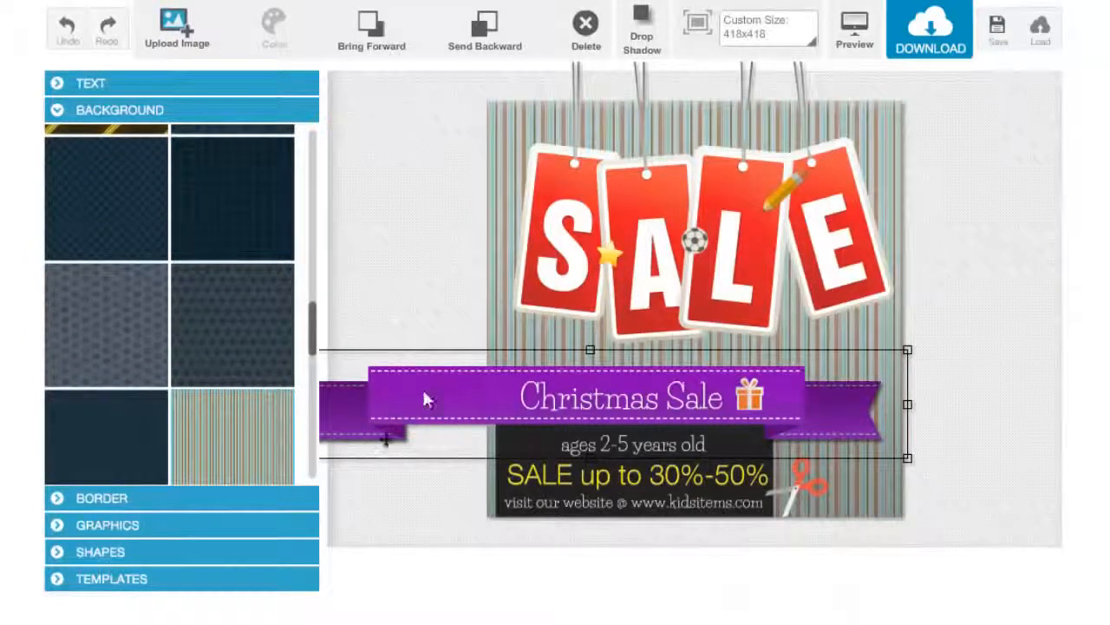
Load the Coupon Name template with the yellow FREE badge from the ready-made templates.
click(163, 572)
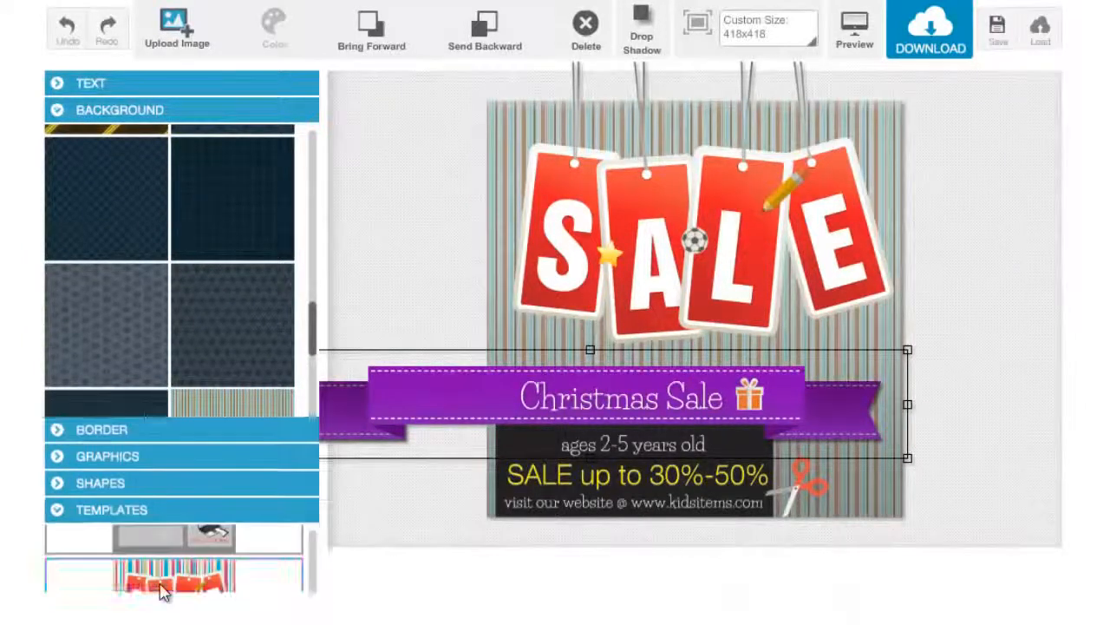
drag(317, 336, 322, 255)
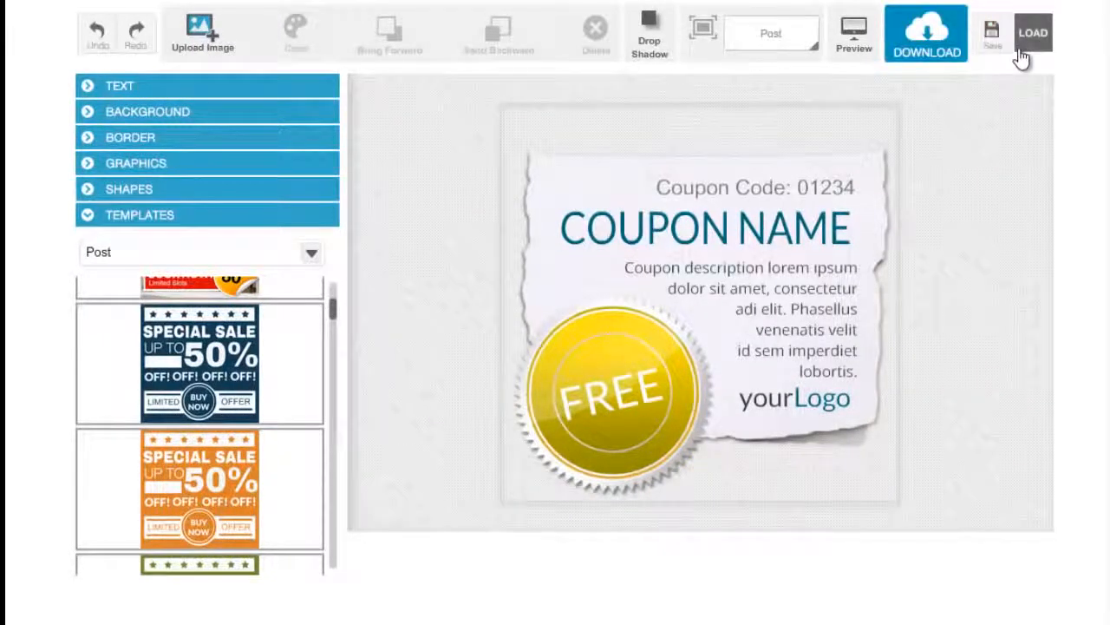
Download the coupon design to the Desktop as a PNG image named "my coupon image".
click(943, 43)
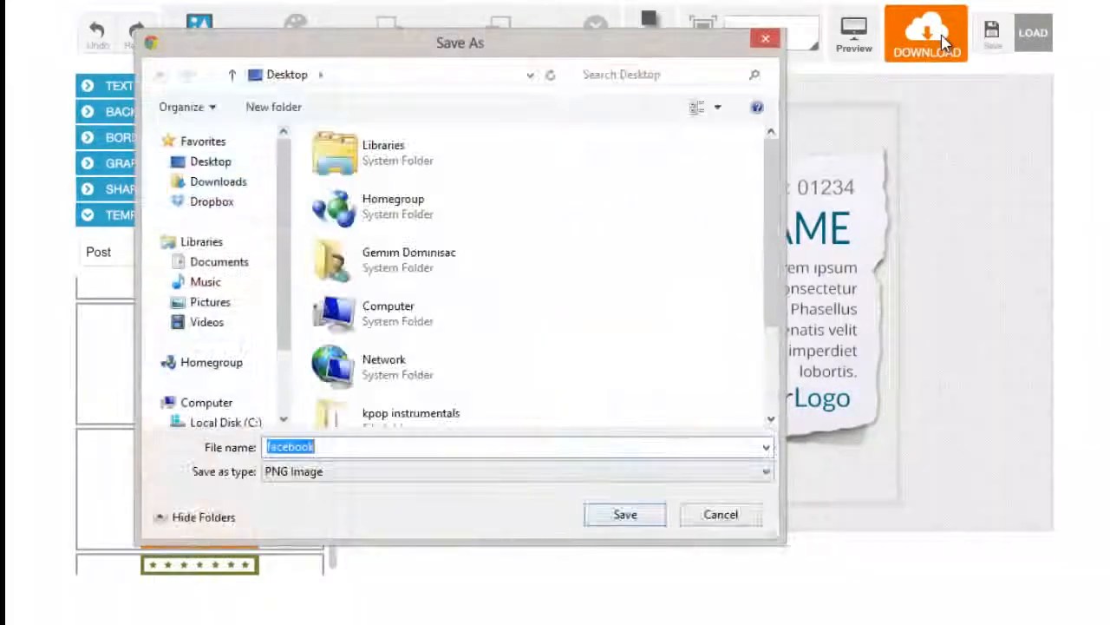
drag(633, 49, 679, 61)
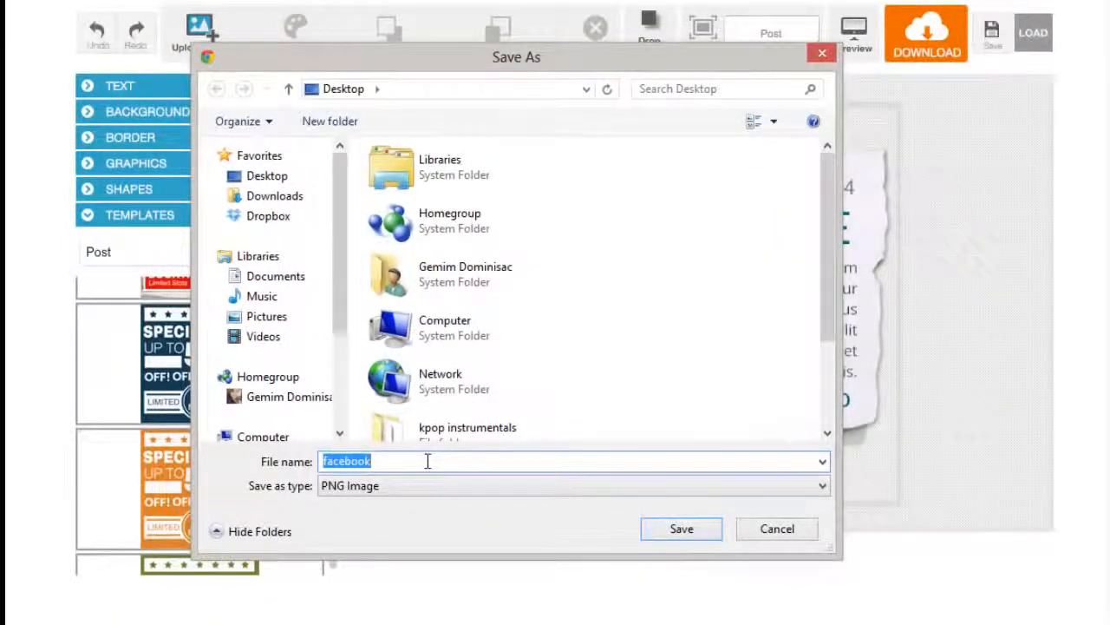
text(my coup)
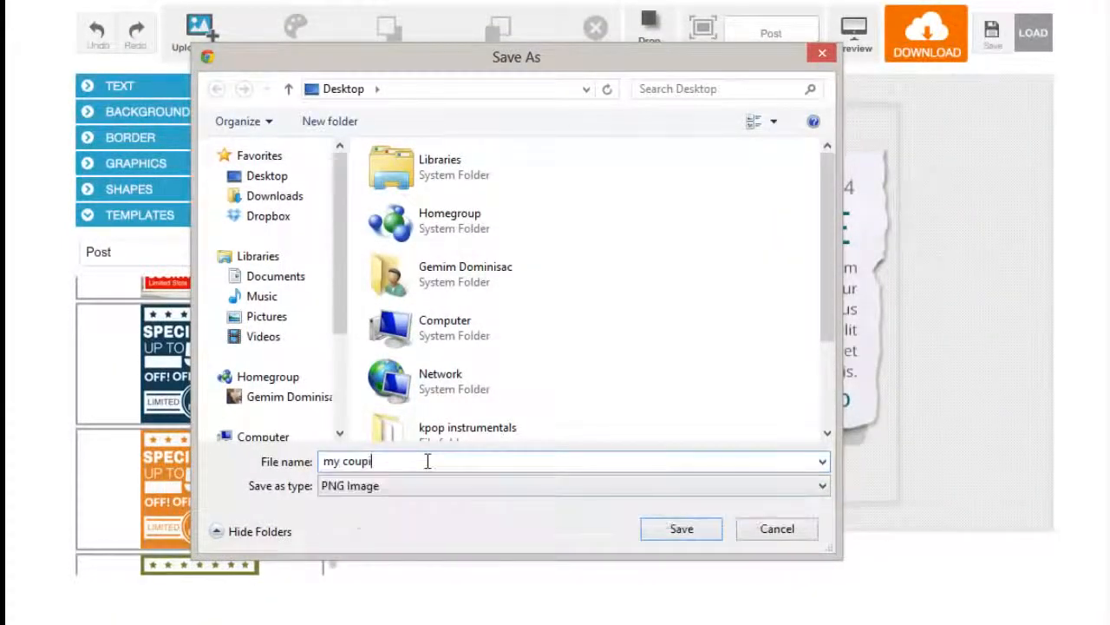
text(on image)
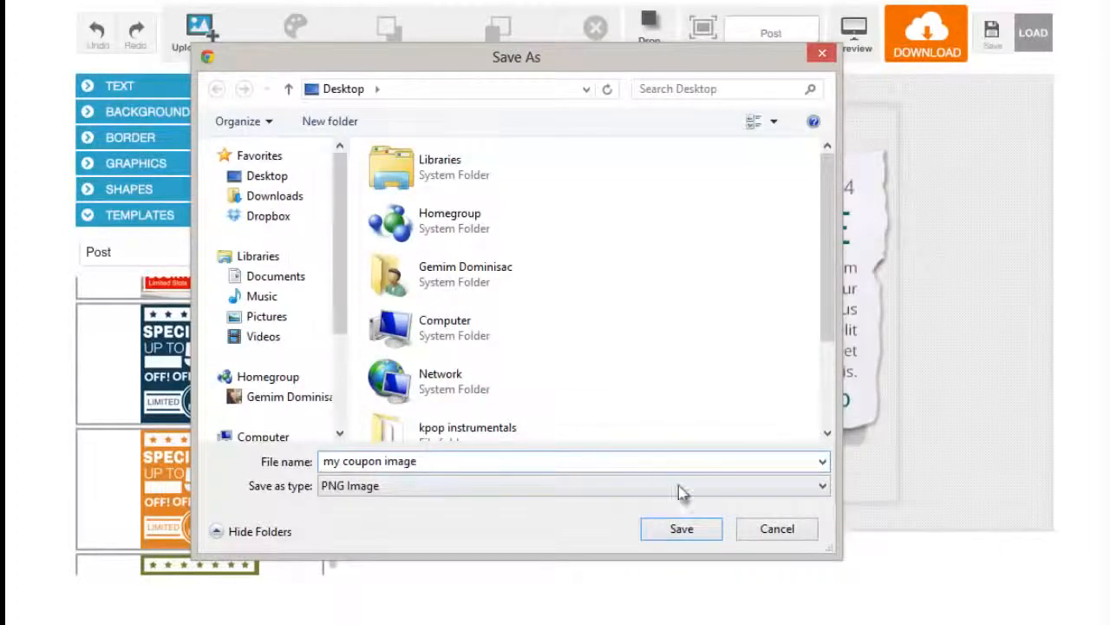
click(684, 531)
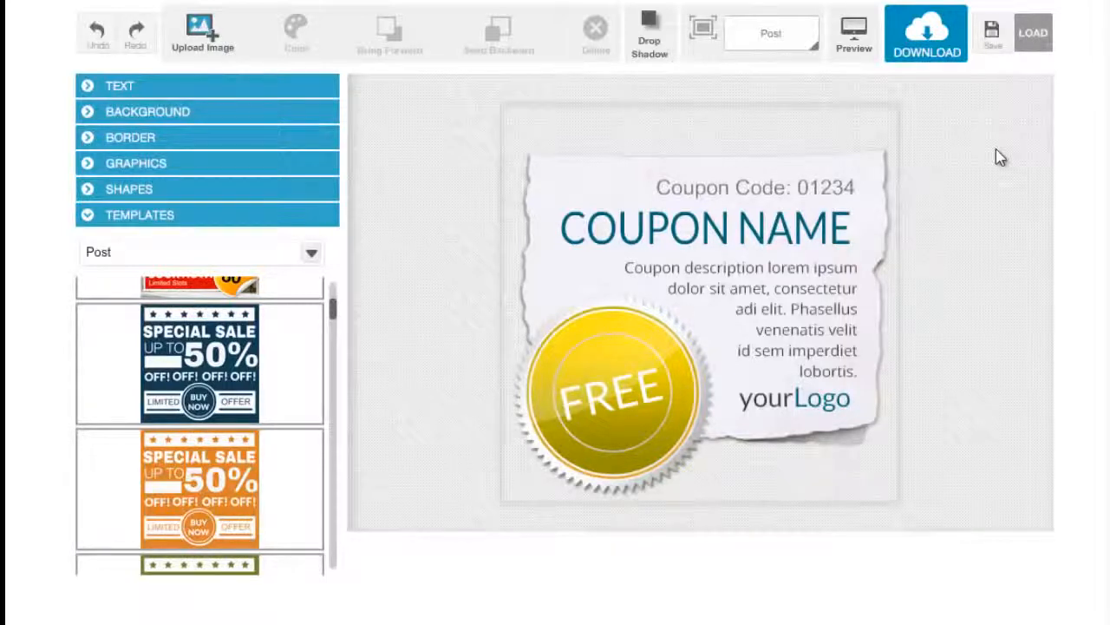
Save the editable coupon project to the Desktop as an XML document named "My coupon file".
click(994, 33)
click(899, 80)
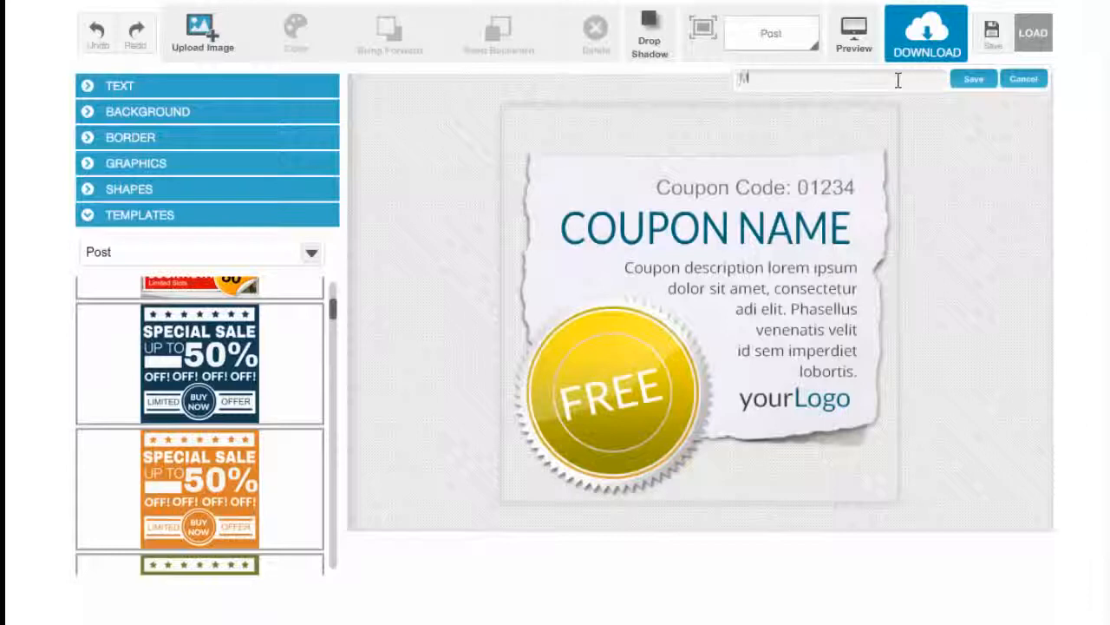
text(My coupo)
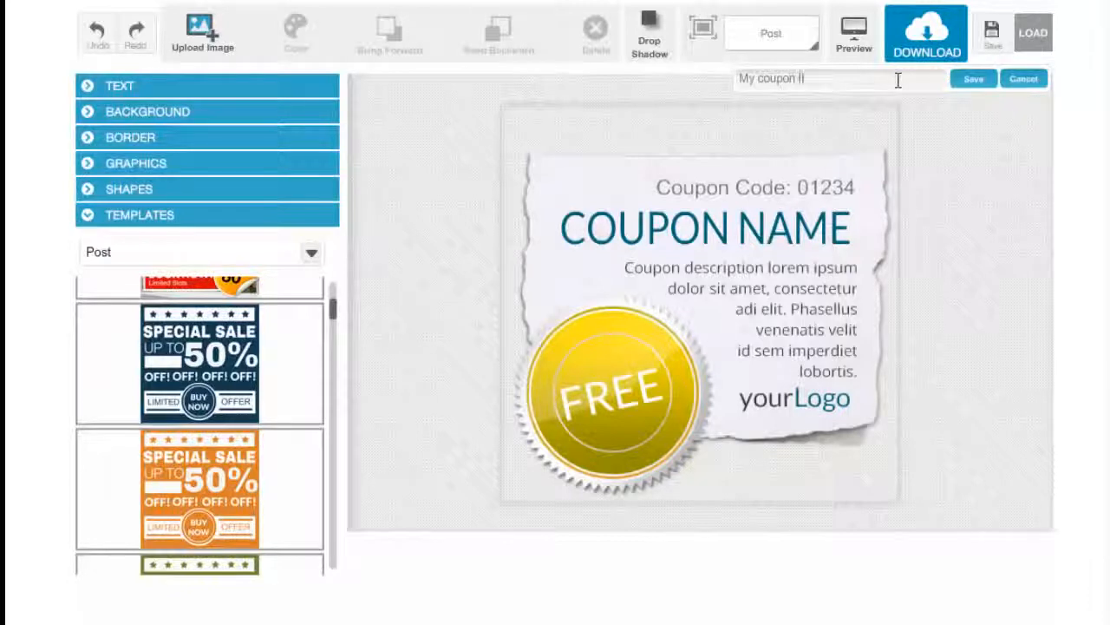
text(n file)
click(970, 80)
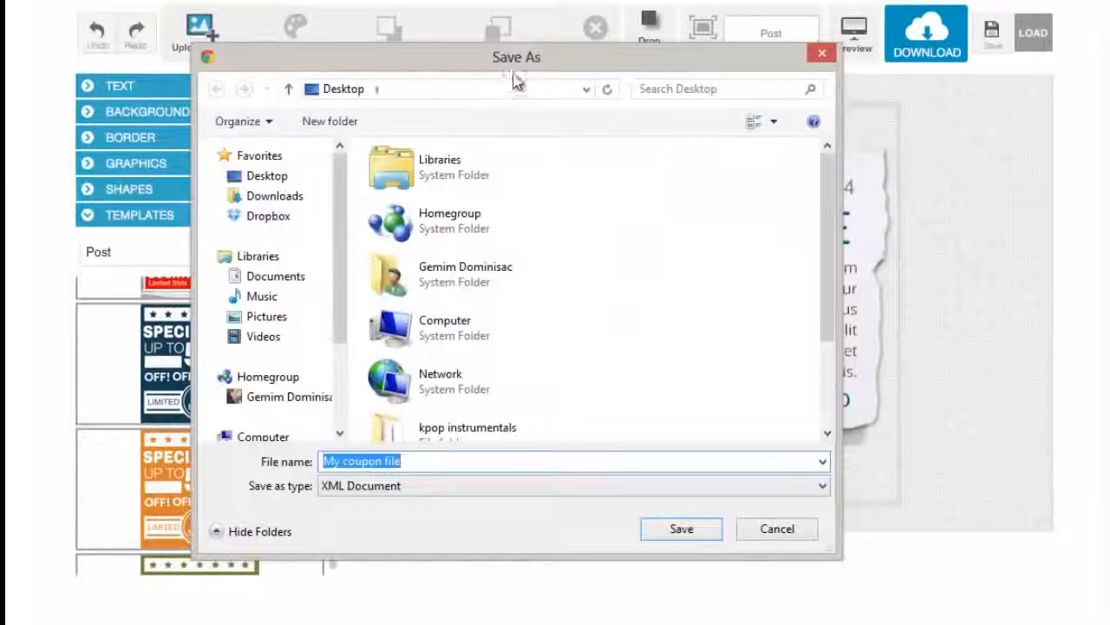
drag(539, 59, 574, 69)
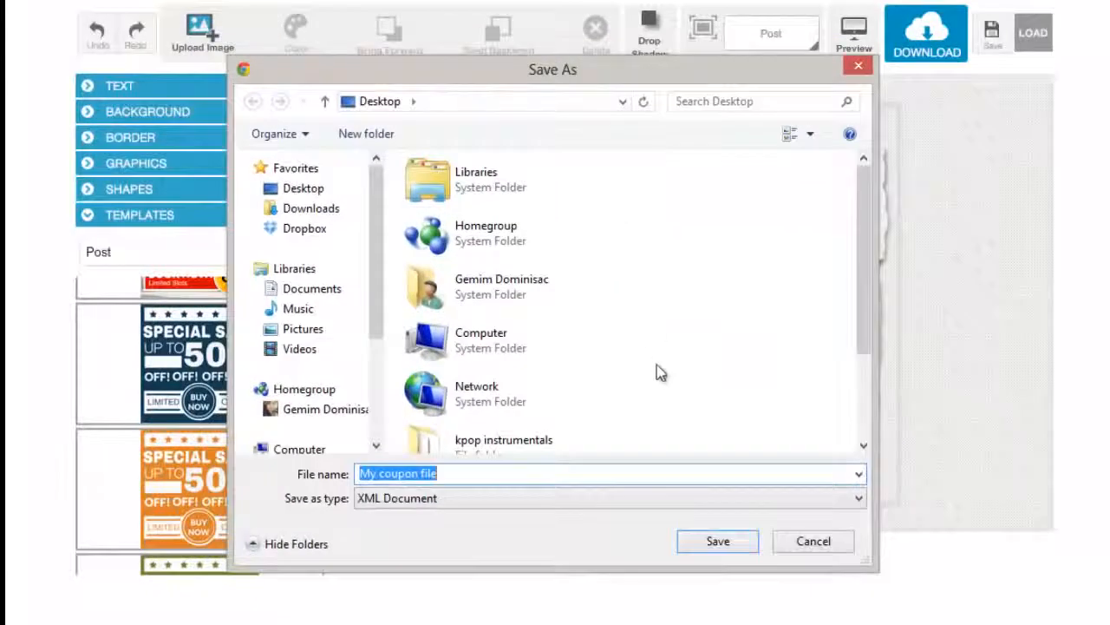
click(723, 544)
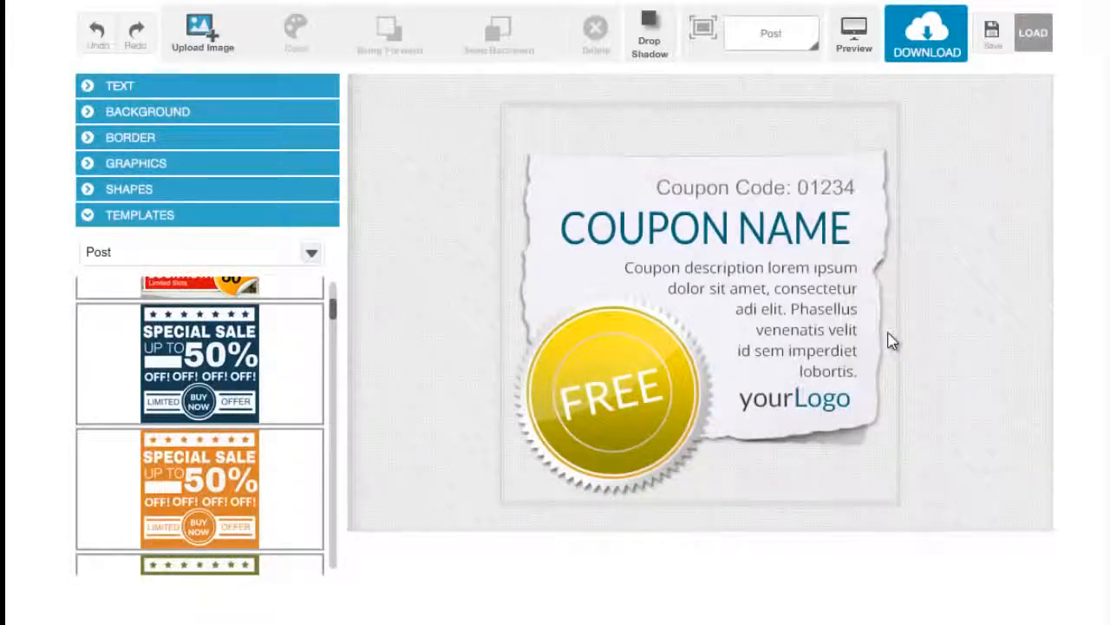
Load the saved XML project "My coupon file" from the Desktop back into the editor.
click(1034, 34)
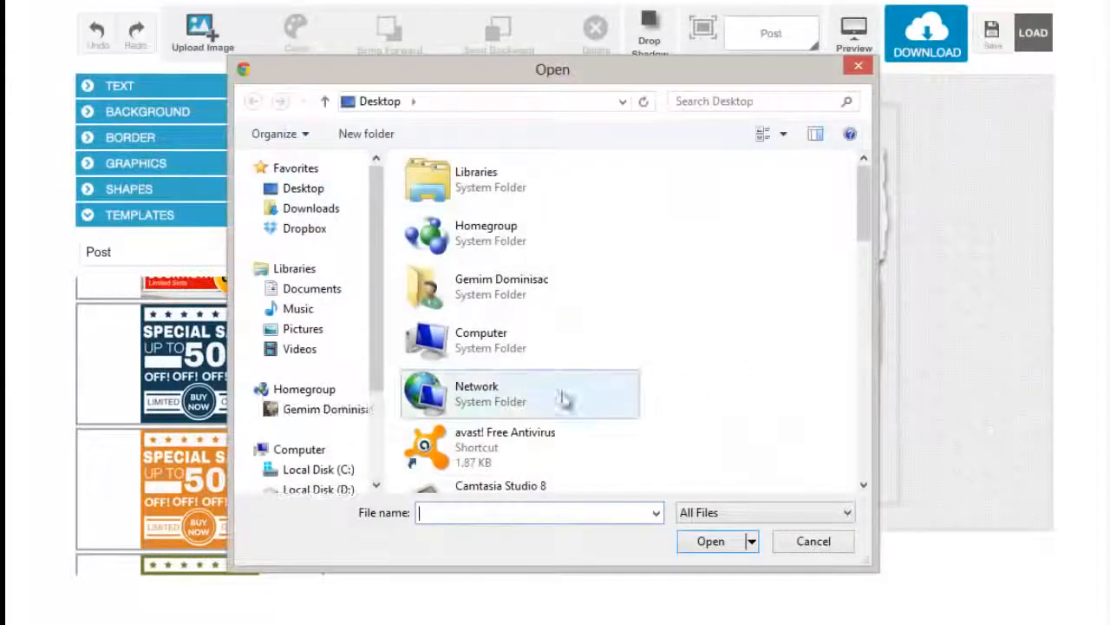
drag(863, 251, 874, 476)
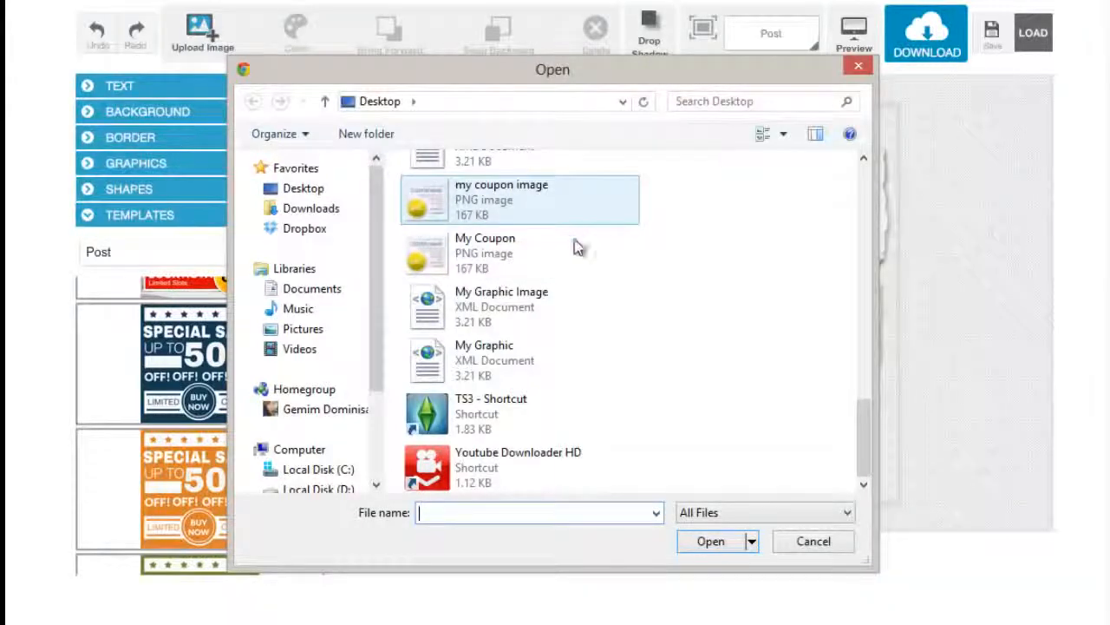
drag(862, 456, 862, 443)
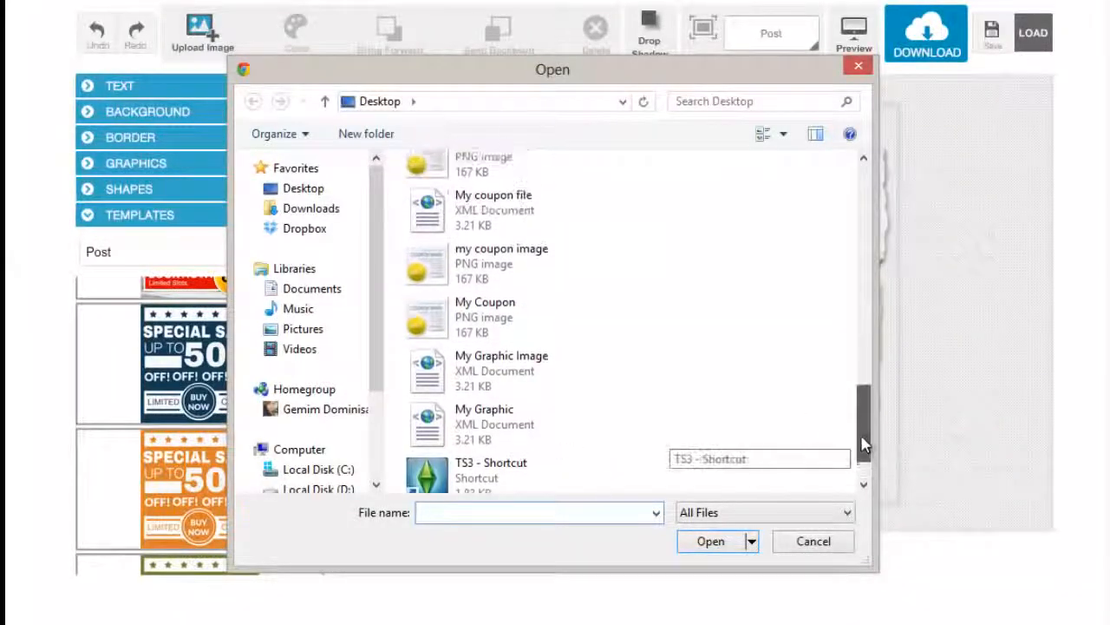
click(543, 205)
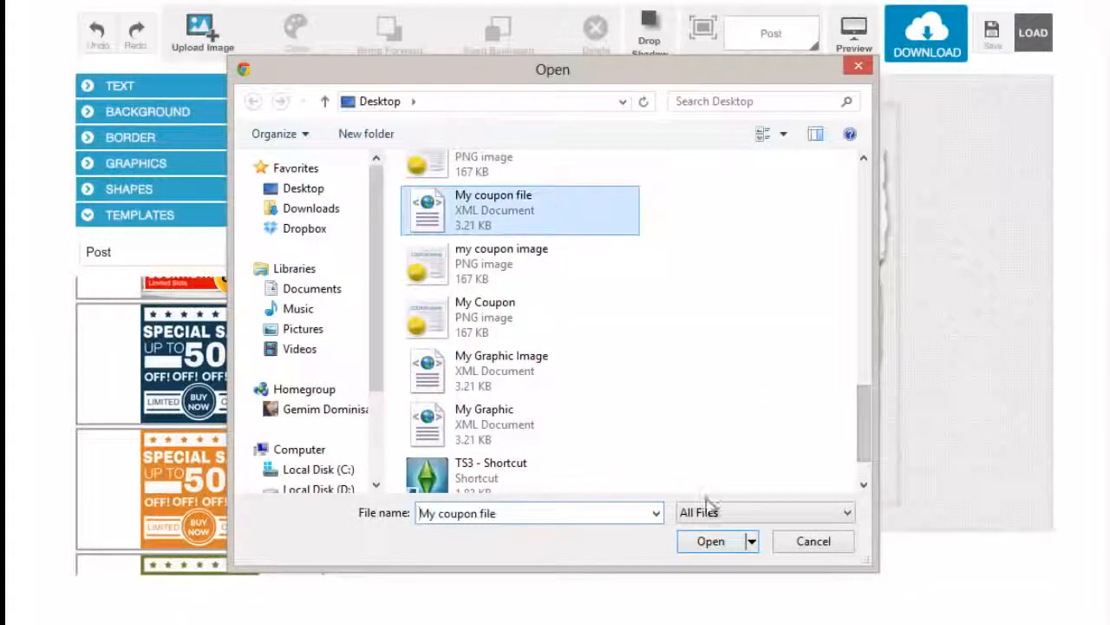
click(727, 546)
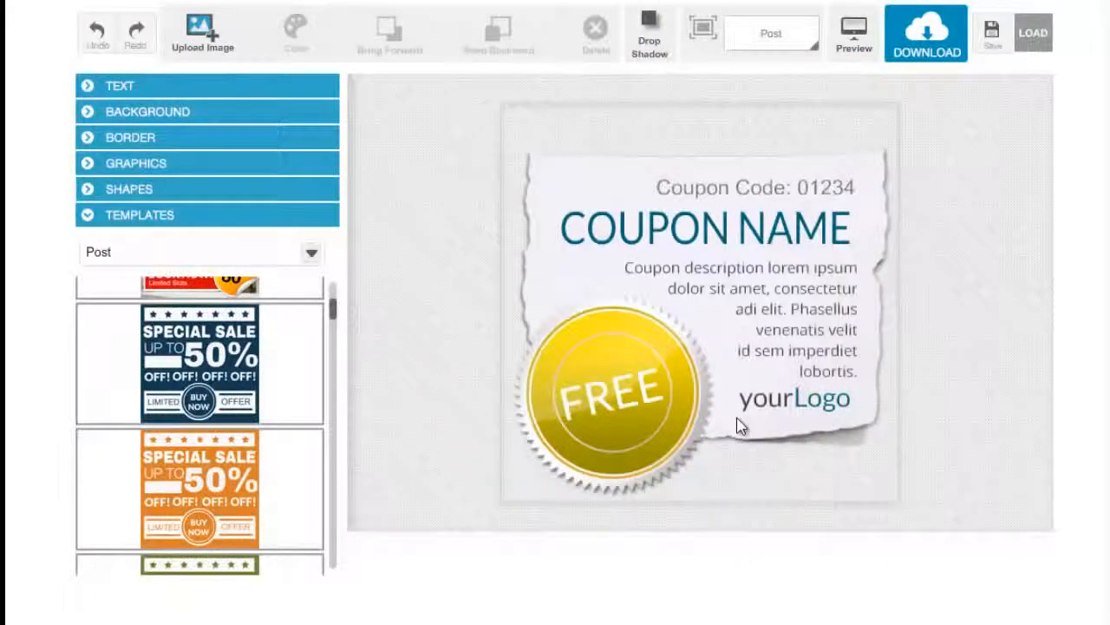